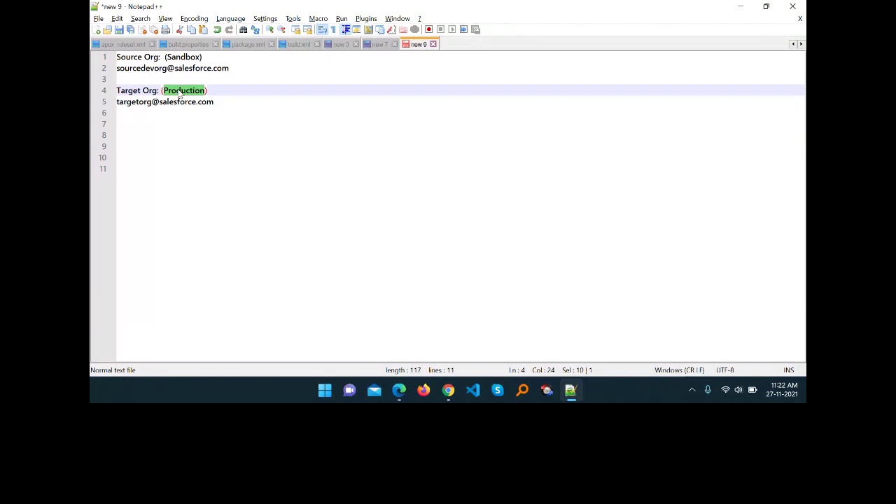
Step: Review the source sandbox and target production org usernames listed in the notes
drag(235, 105, 135, 101)
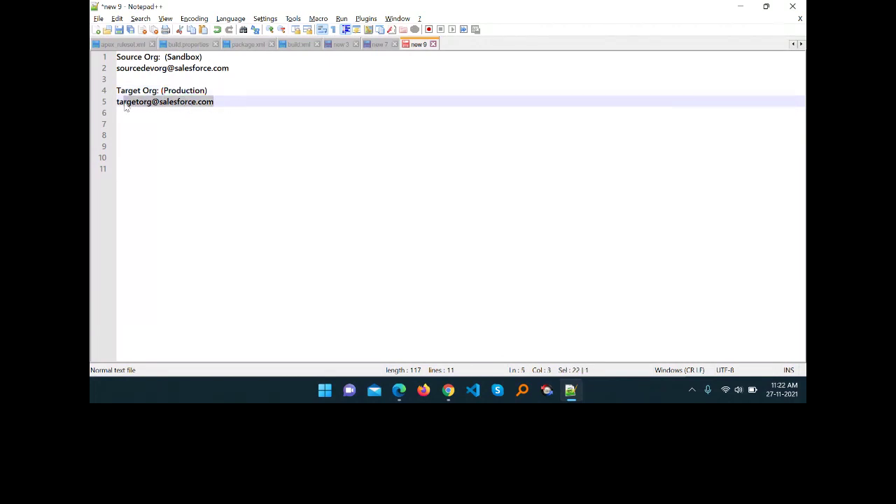
click(237, 70)
drag(230, 68, 109, 74)
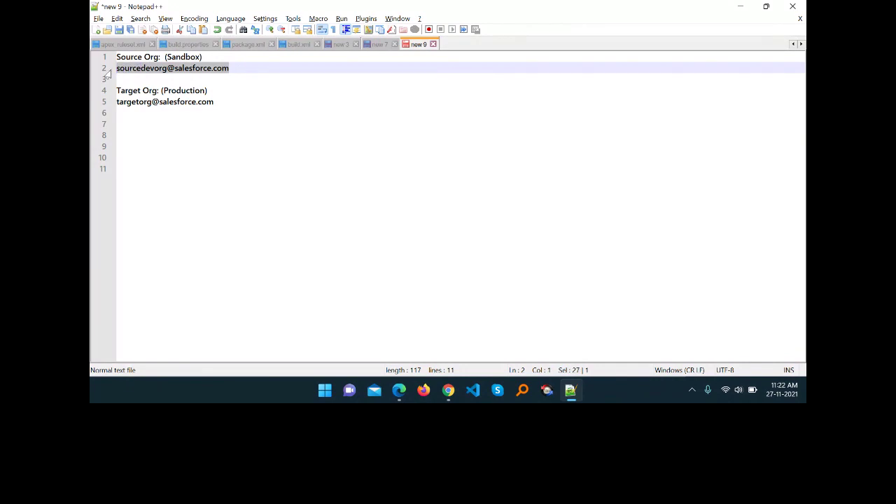
click(227, 67)
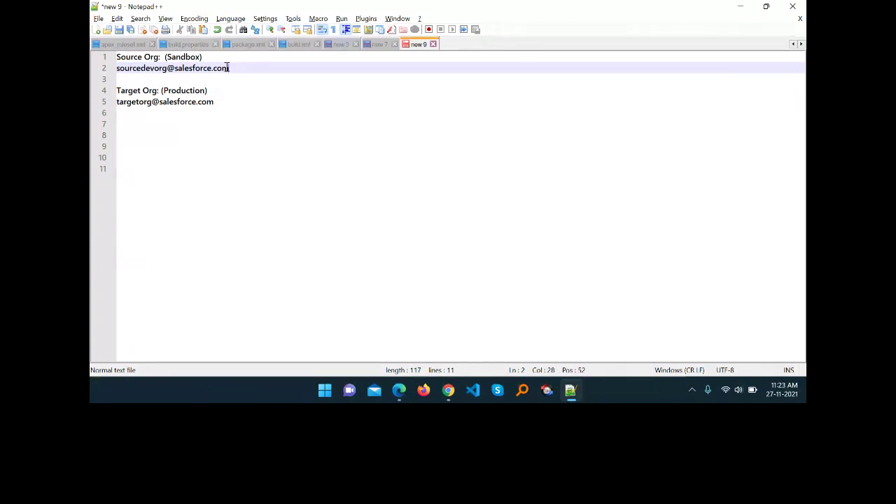
click(239, 103)
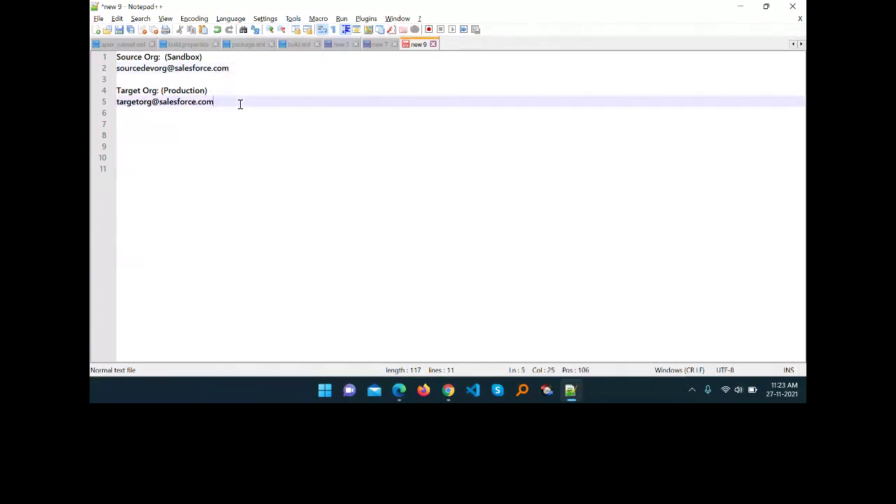
click(160, 79)
key(shift+Up)
key(shift+Up)
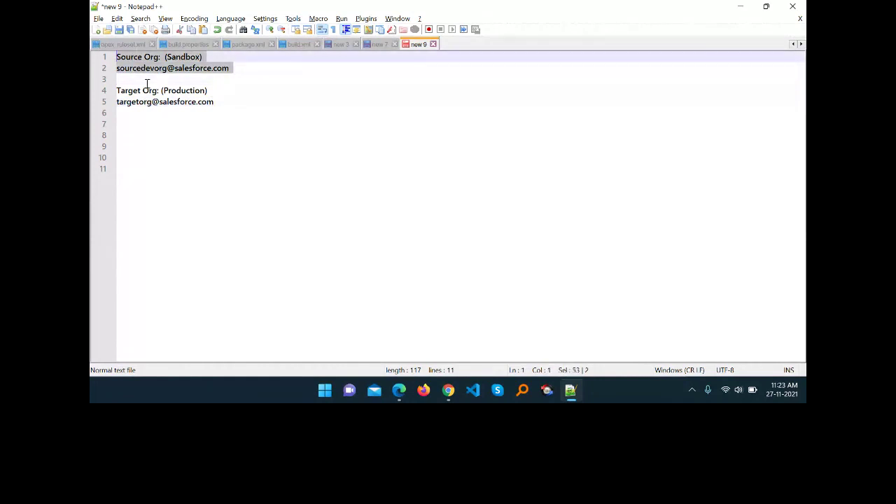
click(211, 128)
key(shift+Up)
key(shift+Up)
key(shift+Up)
click(320, 129)
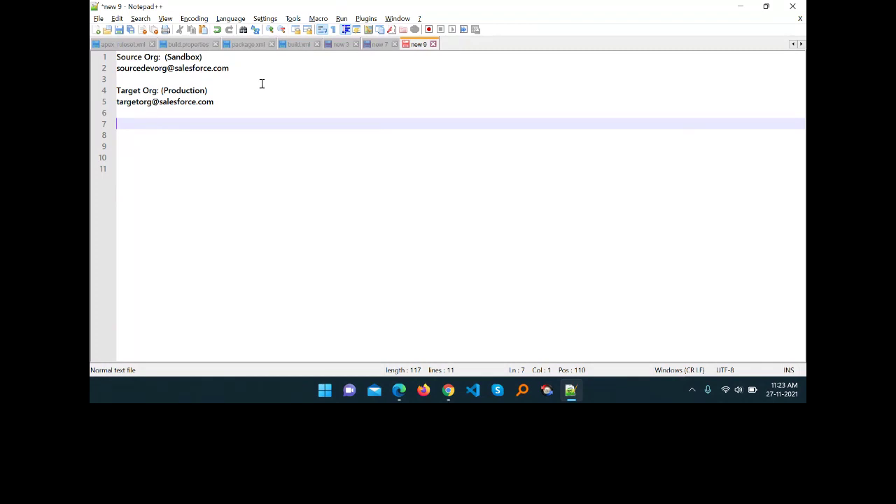
Step: Switch to the PDF in Edge, copy the package installation link, and open it in a Chrome tab
key(alt+Tab)
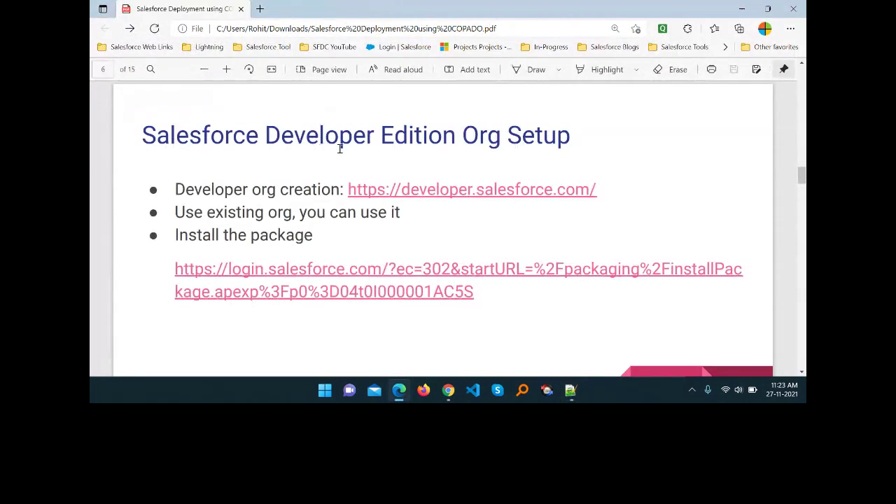
right_click(360, 274)
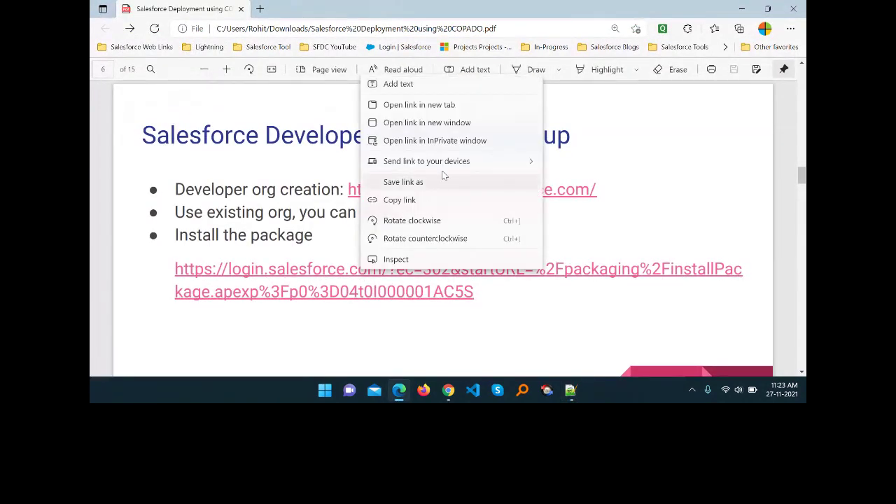
click(403, 201)
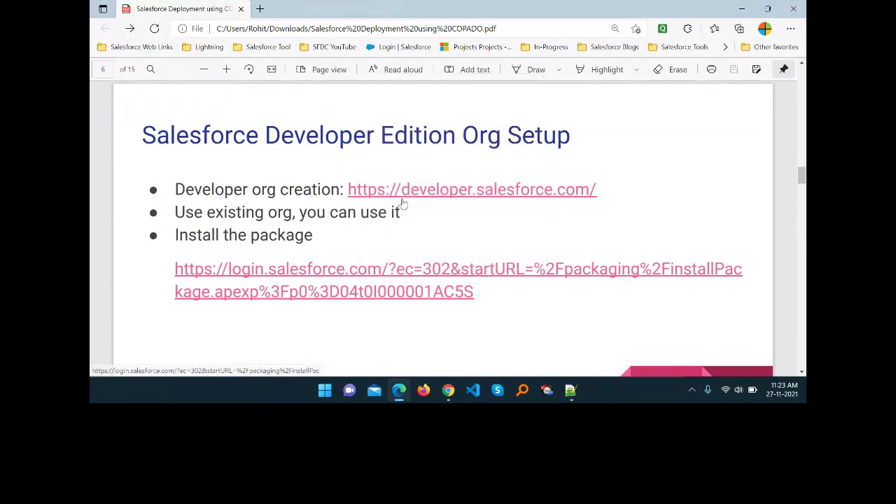
key(alt+Tab)
click(240, 8)
text(https://login.salesforce.com/?ec=302&startURL=%2Fpackaging%2FinstallPac)
key(Return)
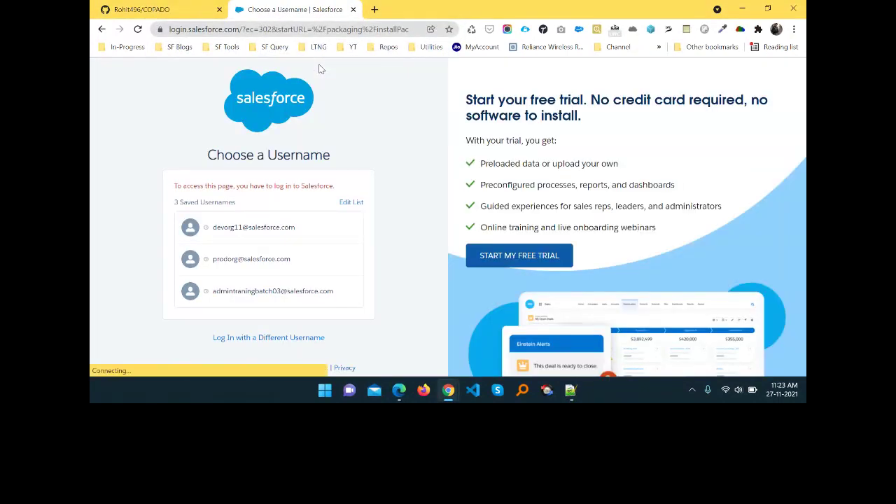
Step: Choose to log in with a different username and enter the source org username copied from the Notepad++ notes
click(246, 338)
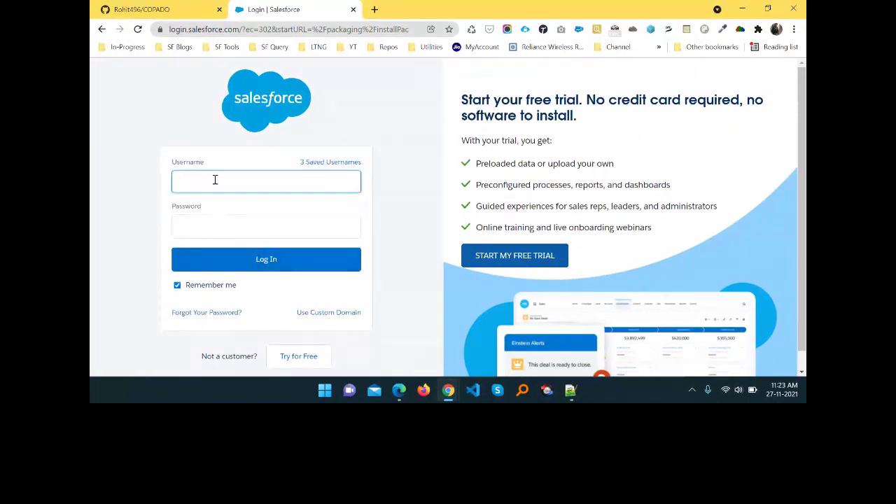
click(570, 390)
drag(231, 67, 109, 68)
key(ctrl+c)
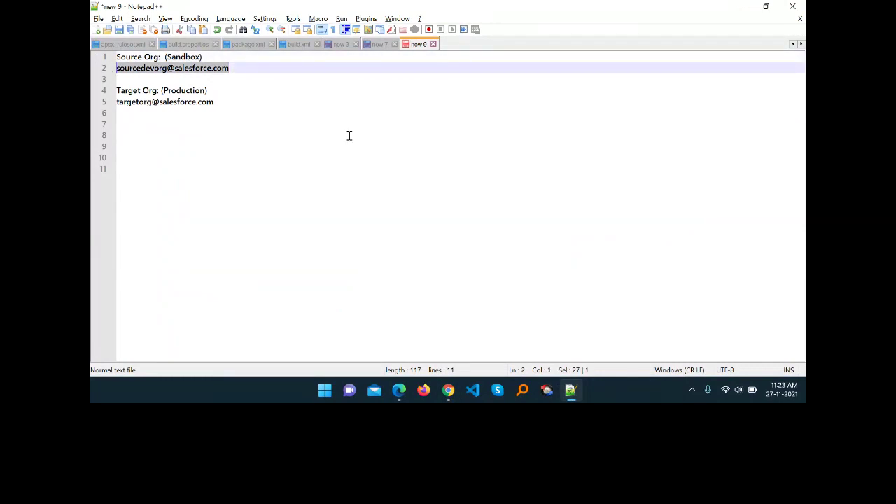
key(alt+Tab)
click(320, 190)
key(ctrl+v)
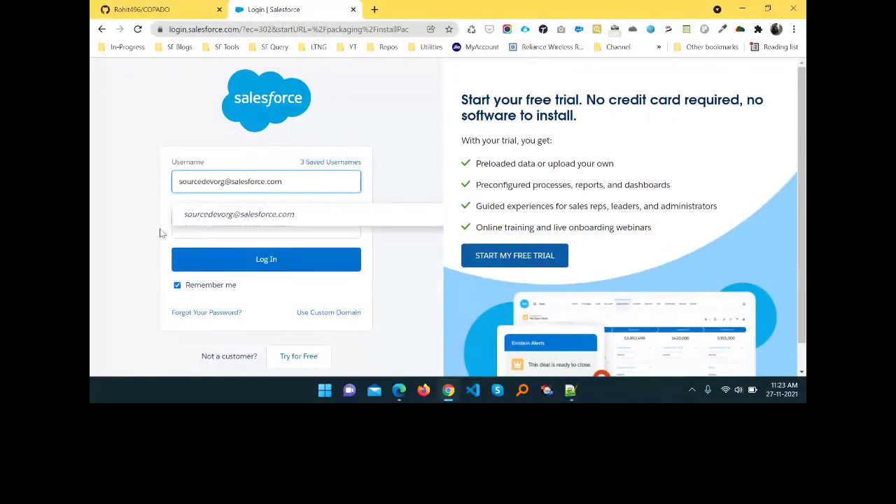
Step: Enter the account password, log in to the source org, and postpone the mobile phone registration
click(206, 230)
text(••••••••••)
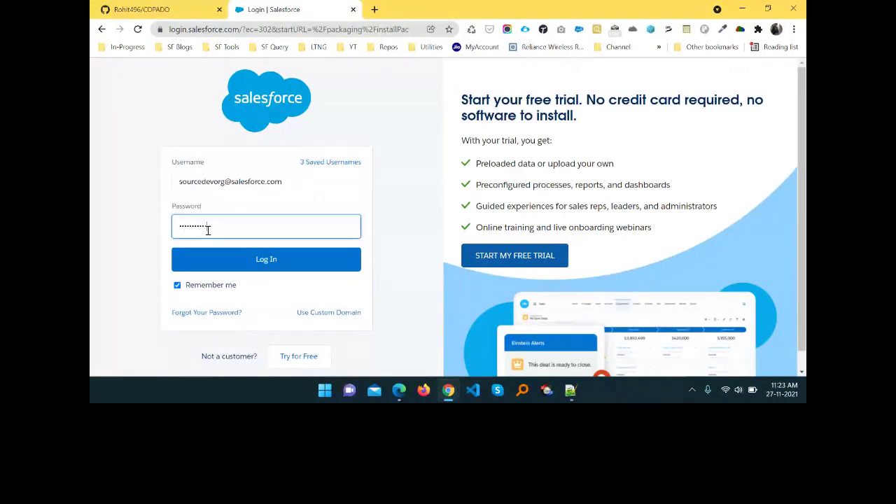
key(Return)
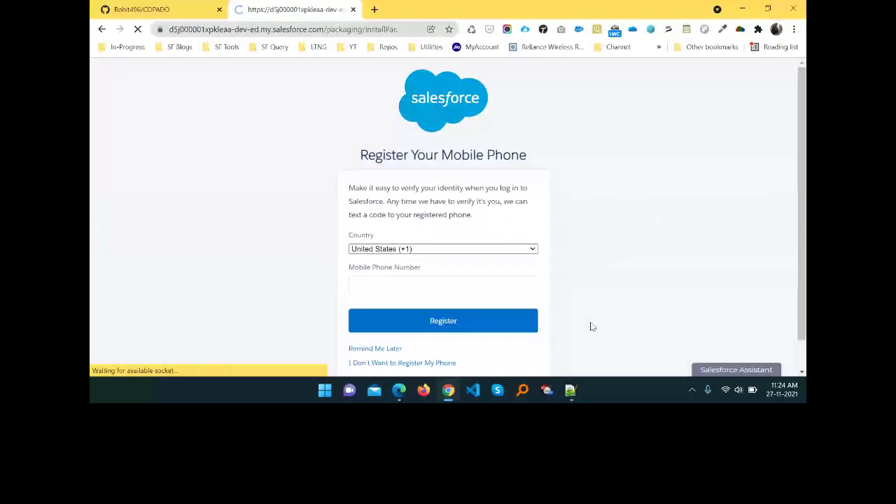
click(376, 352)
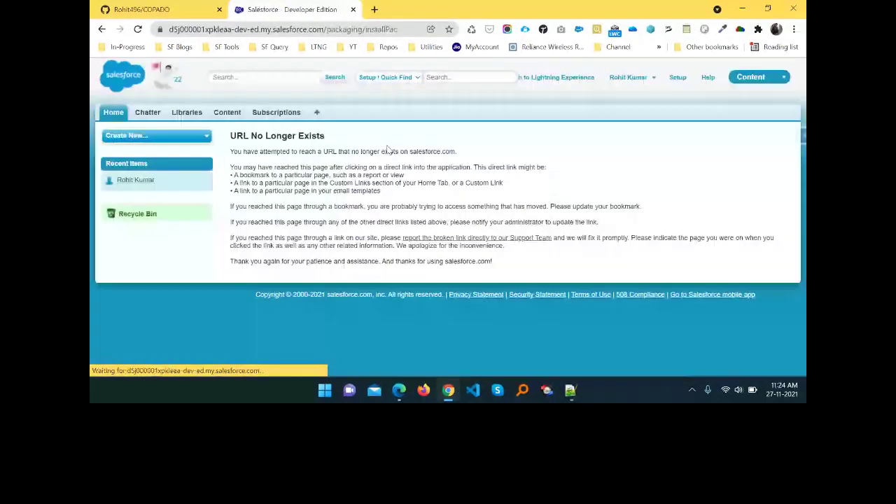
Step: Close the package link page, open login.salesforce.com in a new tab, and enter the source org with its saved username
key(ctrl+w)
key(ctrl+t)
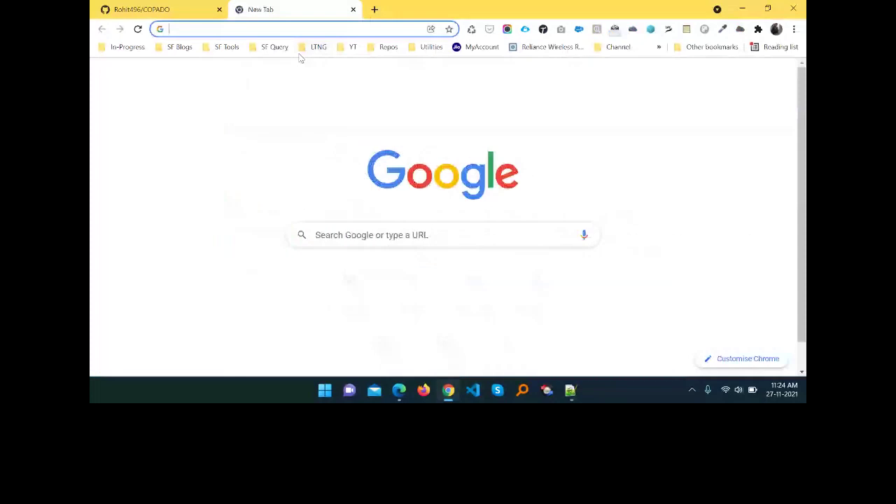
text(login.salesforce.com)
key(Return)
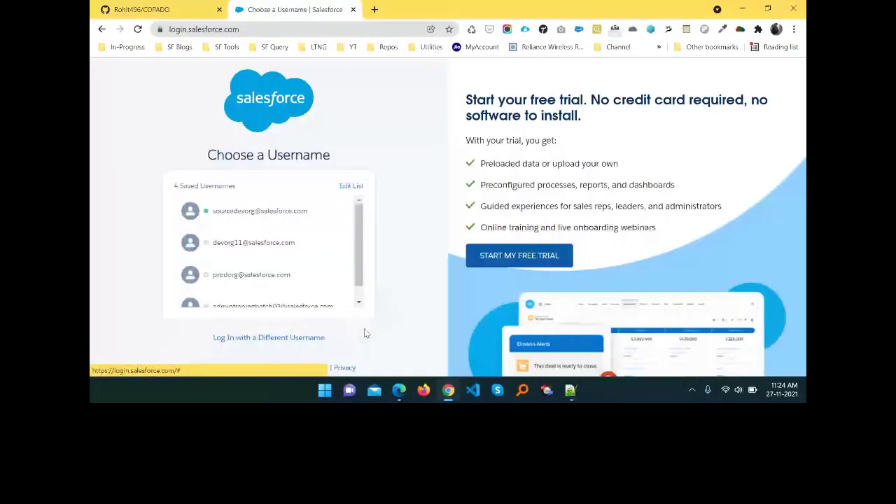
key(alt+Tab)
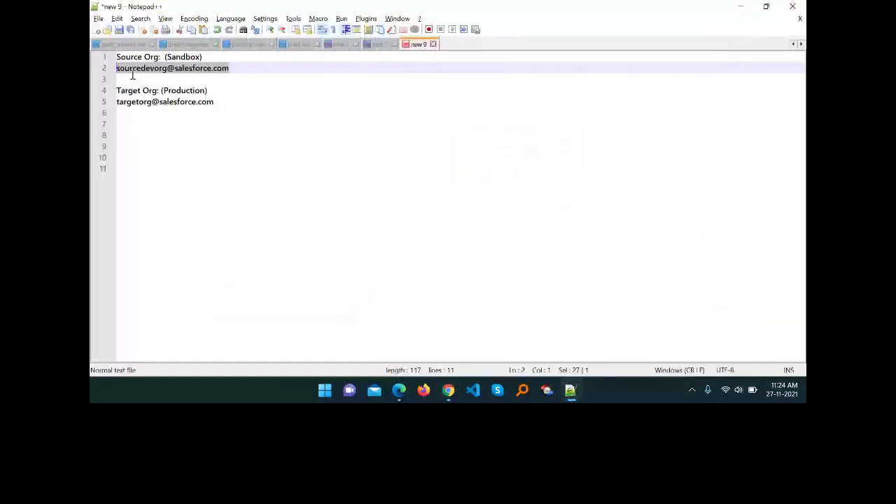
key(alt+Tab)
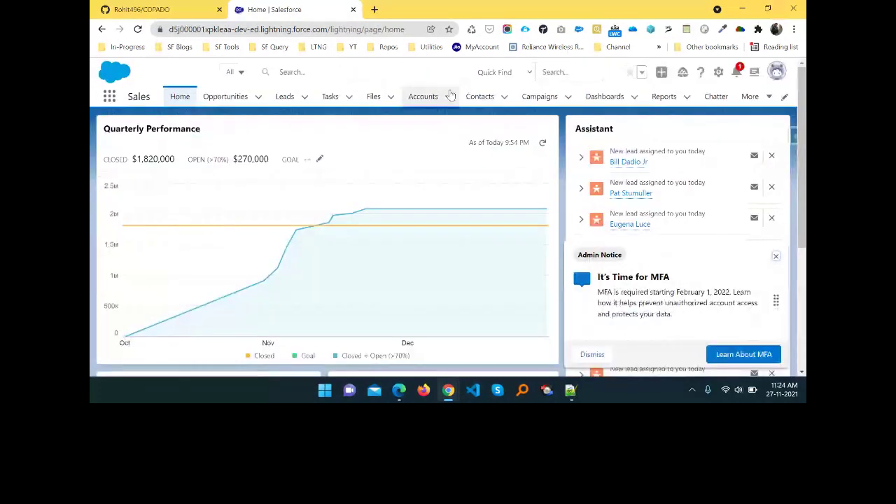
Step: Open Setup for the source org and close the Sales home page
click(719, 72)
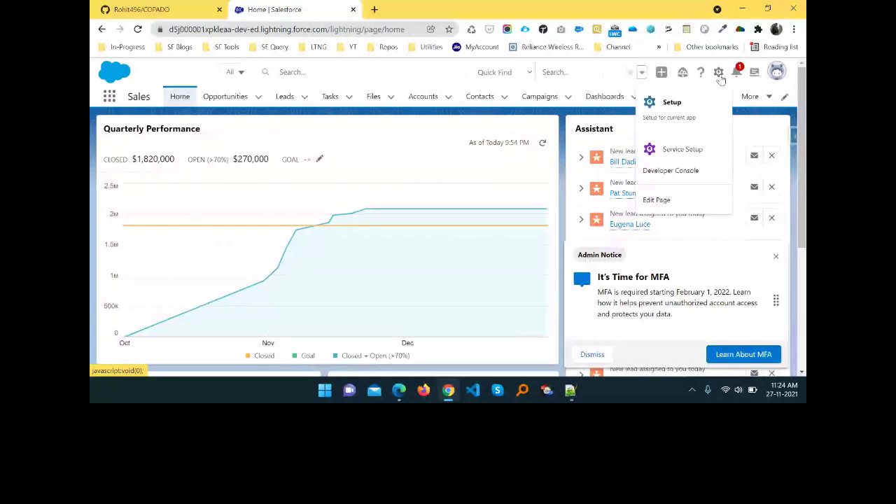
click(672, 103)
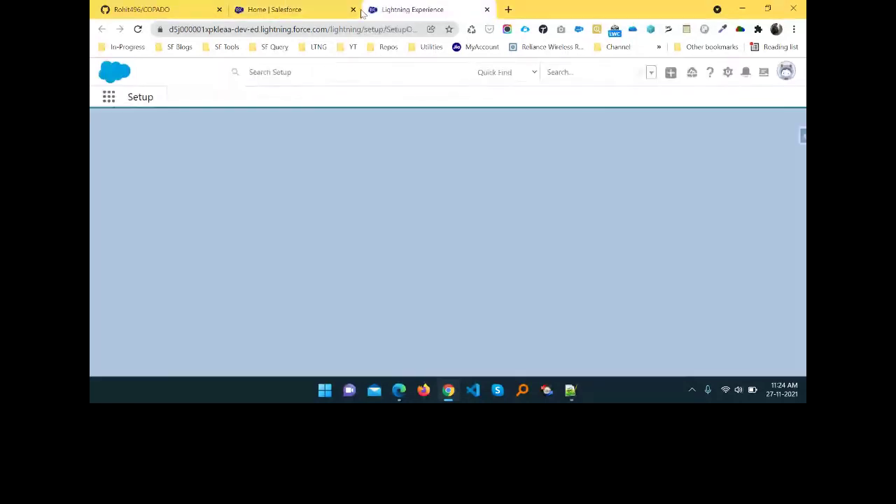
click(353, 9)
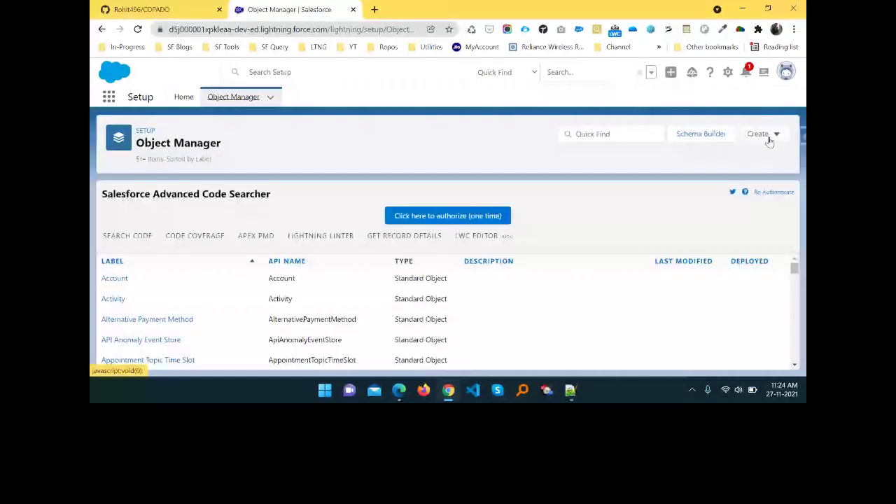
Step: Start a new custom object in Object Manager and set its label to Demo Object
click(767, 136)
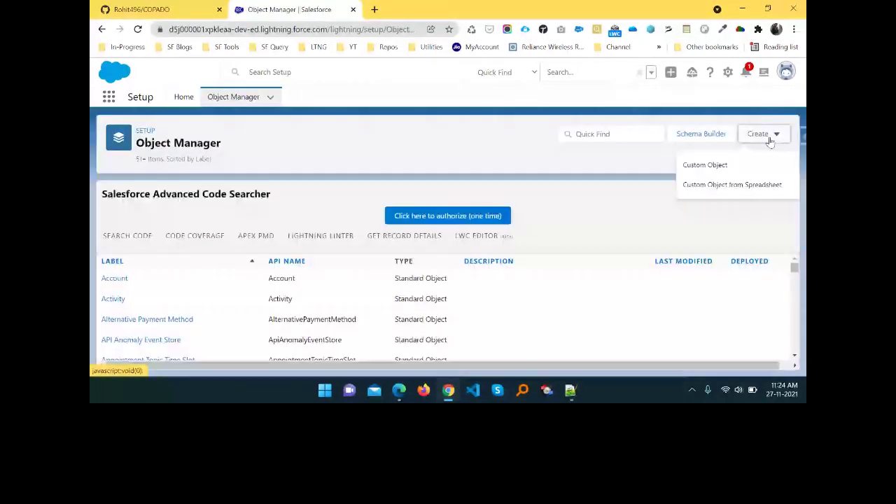
click(722, 165)
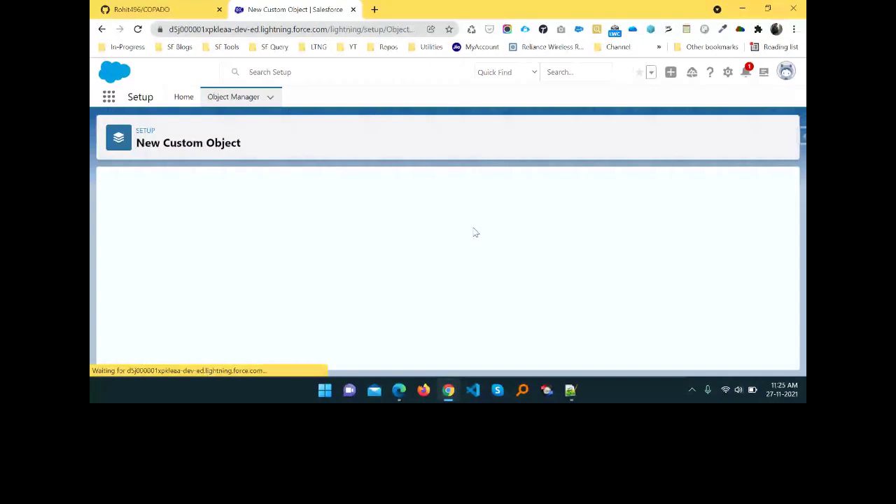
click(252, 276)
text(Dem)
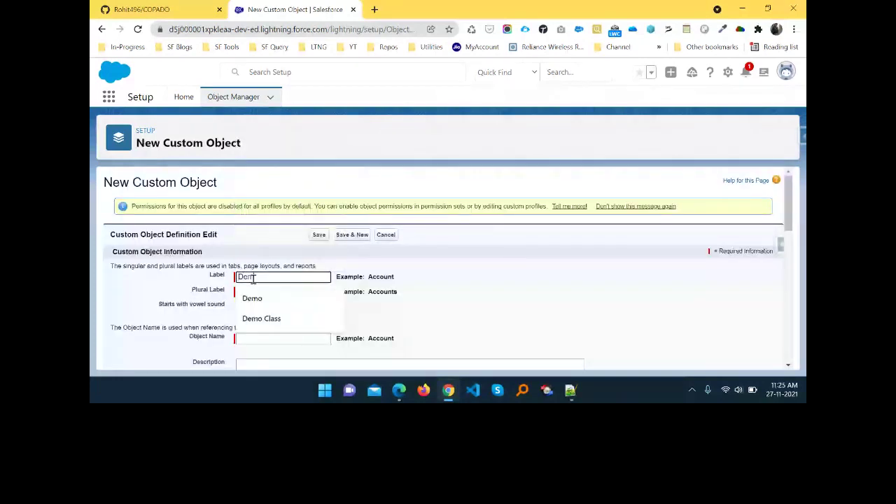
text(o Object)
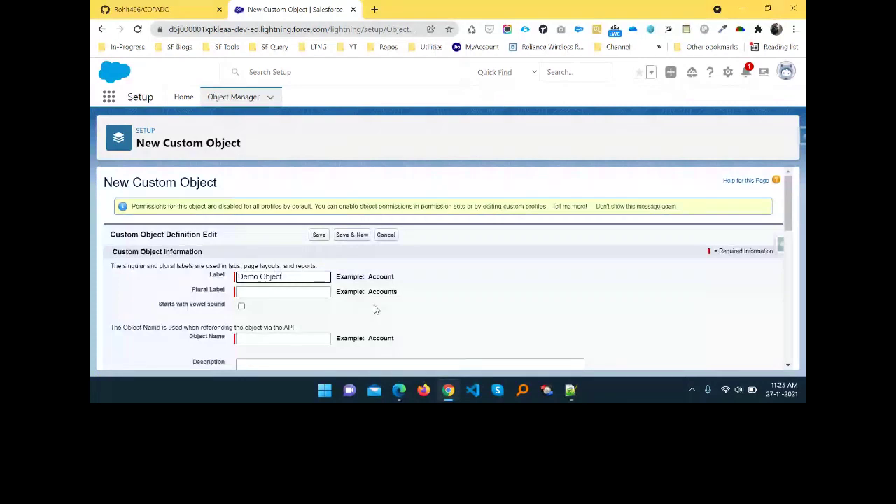
key(Tab)
Step: Set the plural label to Demo Objects by reusing the label text, and save the custom object
click(213, 275)
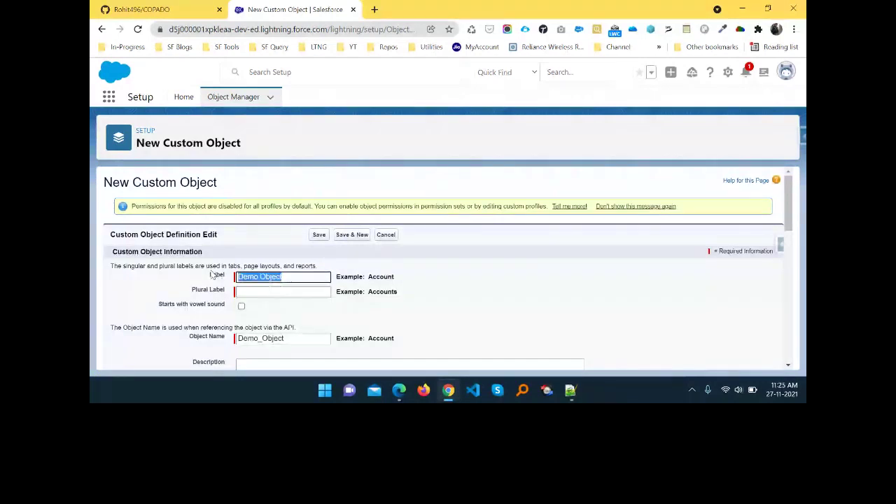
key(ctrl+c)
click(294, 291)
key(ctrl+v)
text(s)
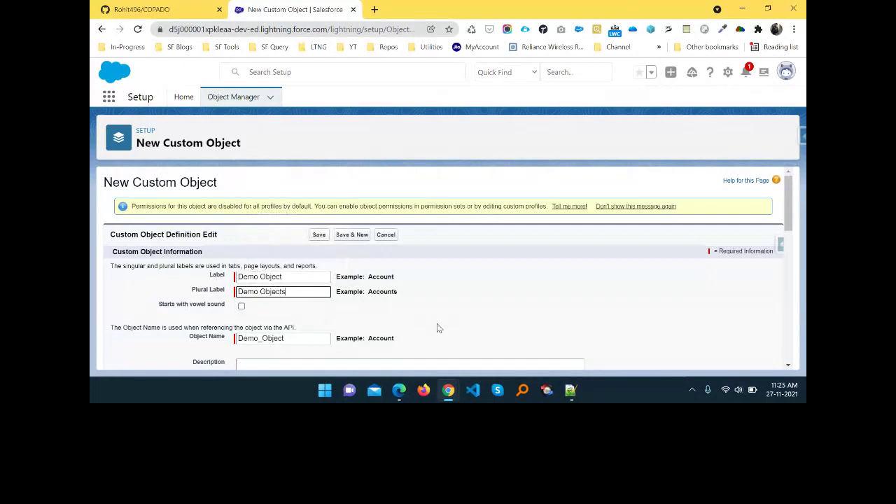
key(Return)
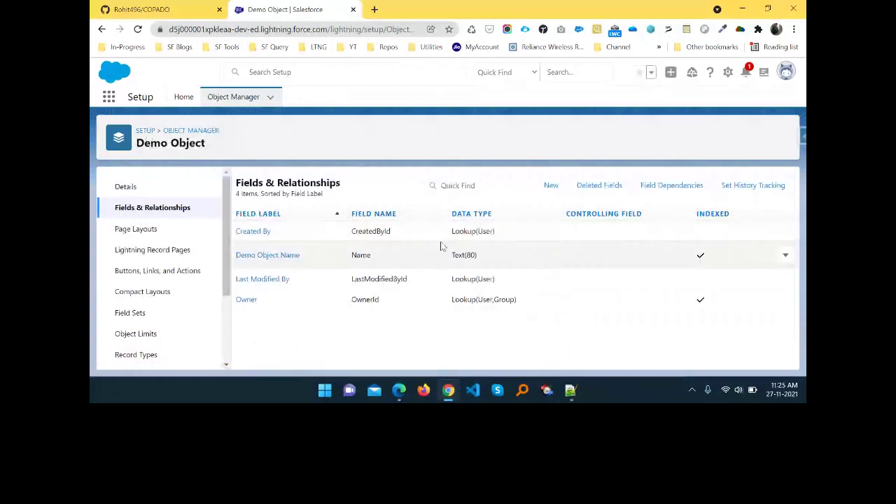
Step: Create a custom text field labelled First Field on Demo Object
key(F5)
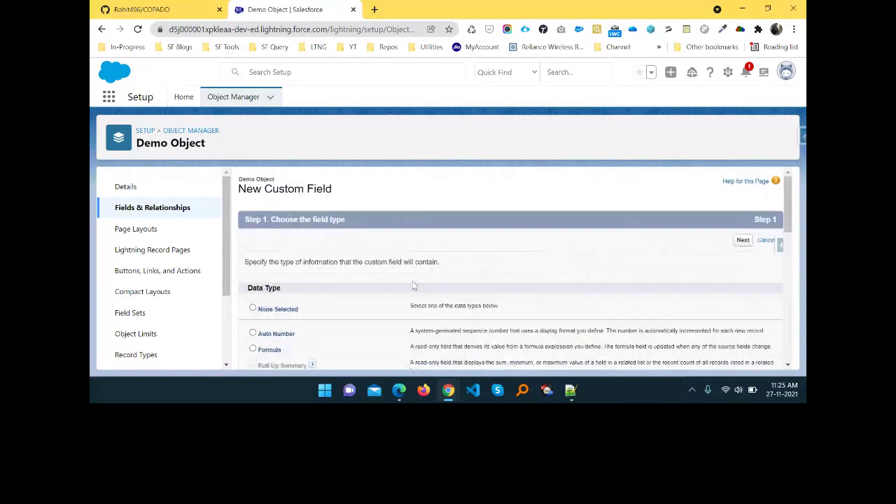
click(376, 265)
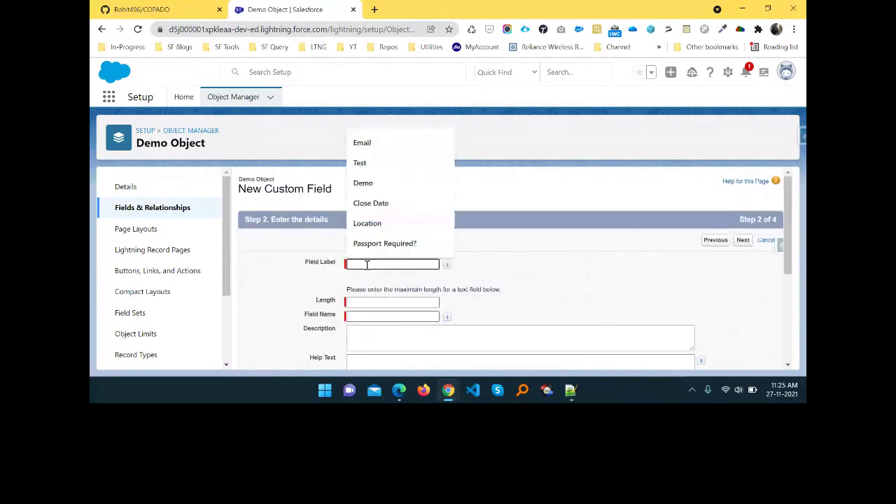
text(Fir)
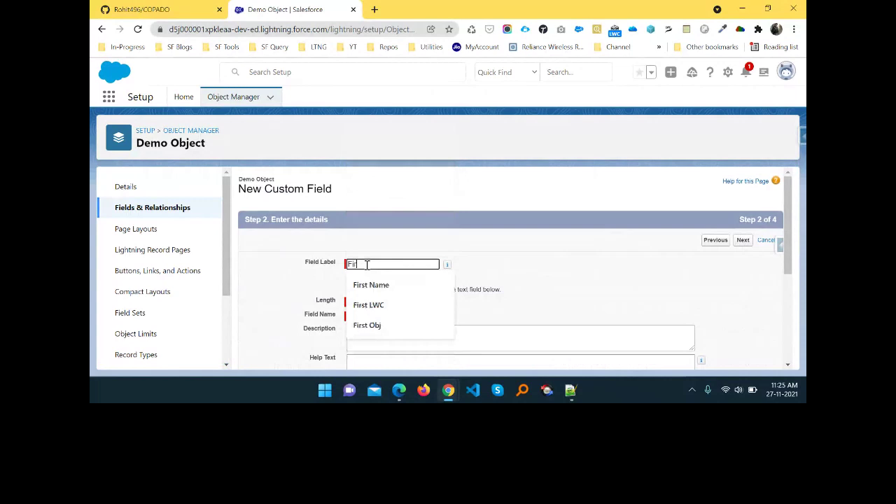
text(st Field)
click(742, 240)
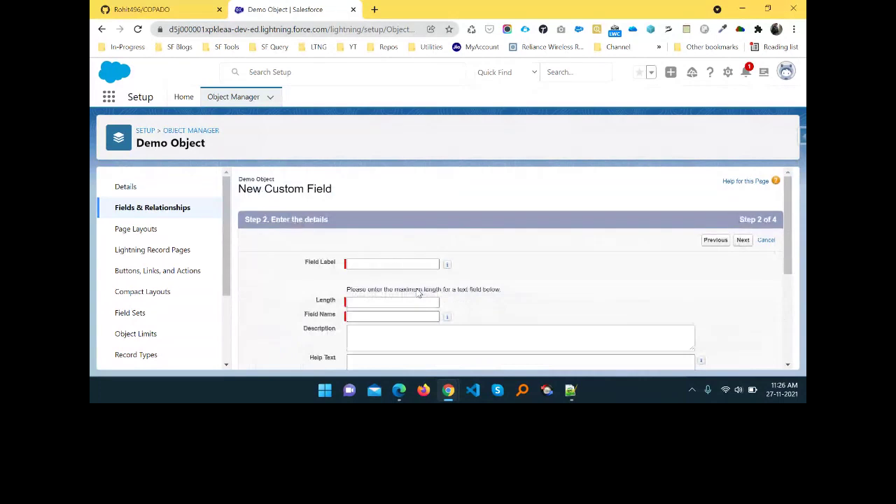
Step: Create a custom text field labelled Second Field with length 50 on Demo Object
click(370, 265)
text(Second )
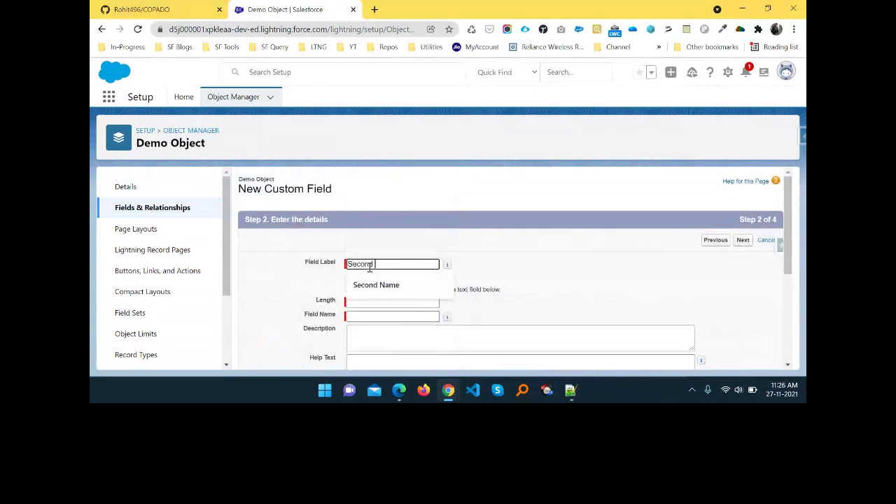
text(Field)
key(Tab)
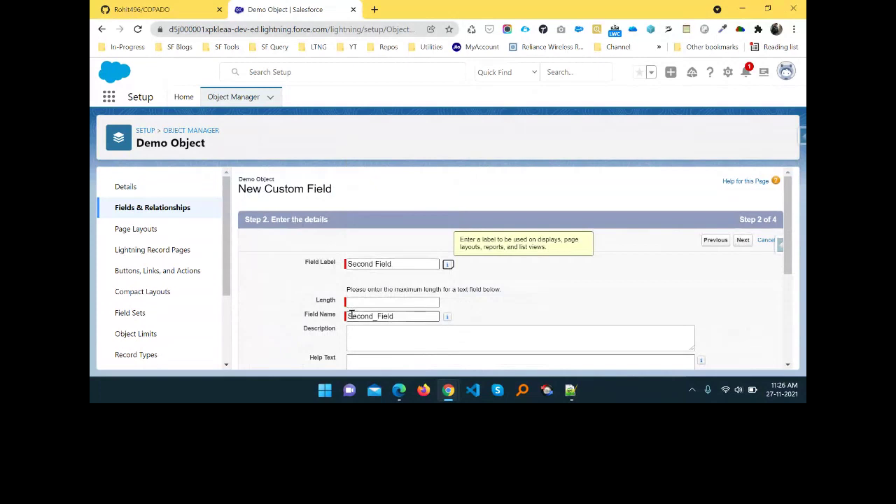
click(360, 301)
click(368, 201)
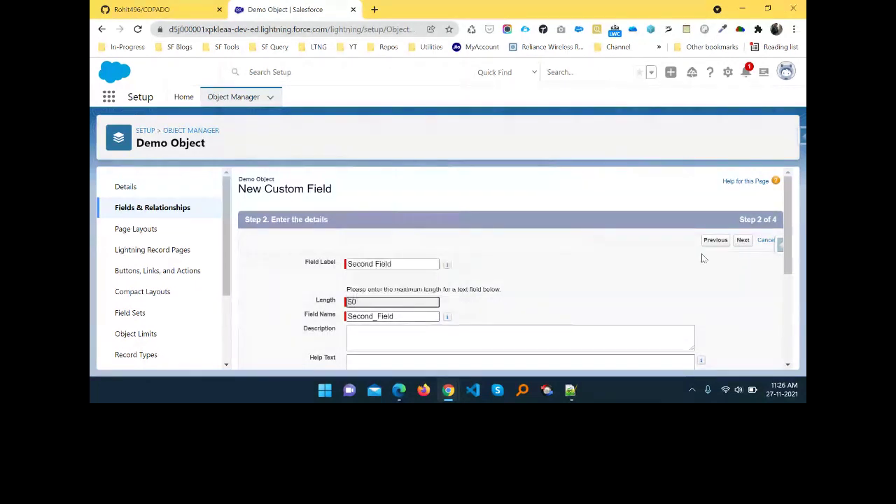
click(743, 240)
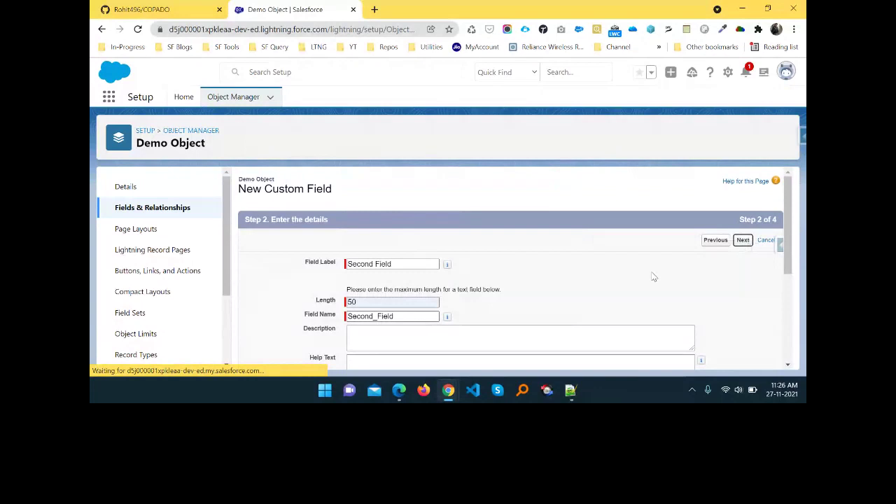
click(745, 245)
click(738, 240)
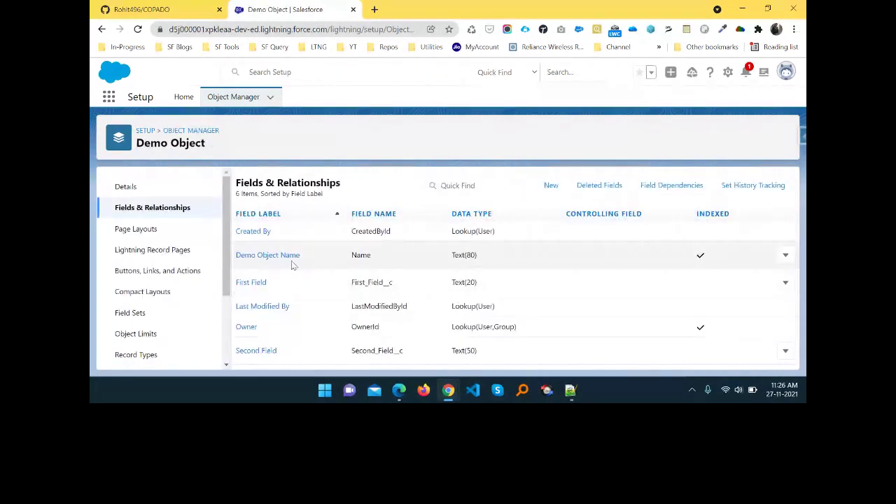
click(252, 255)
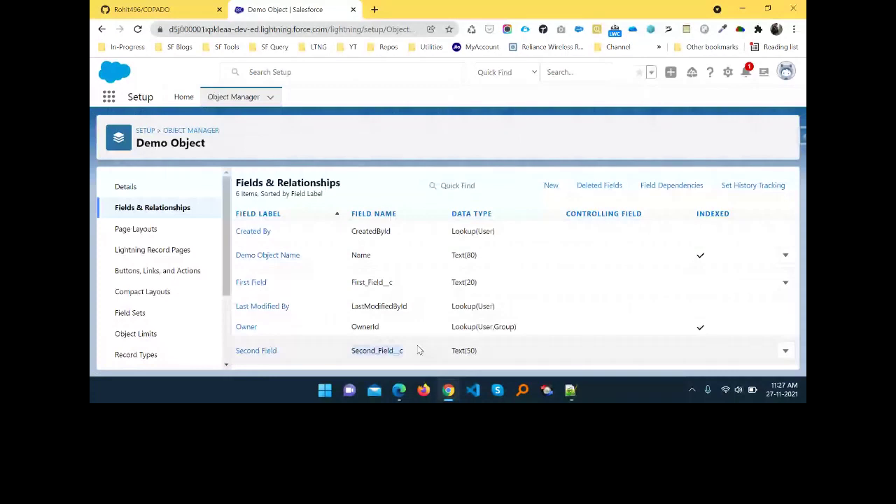
click(571, 241)
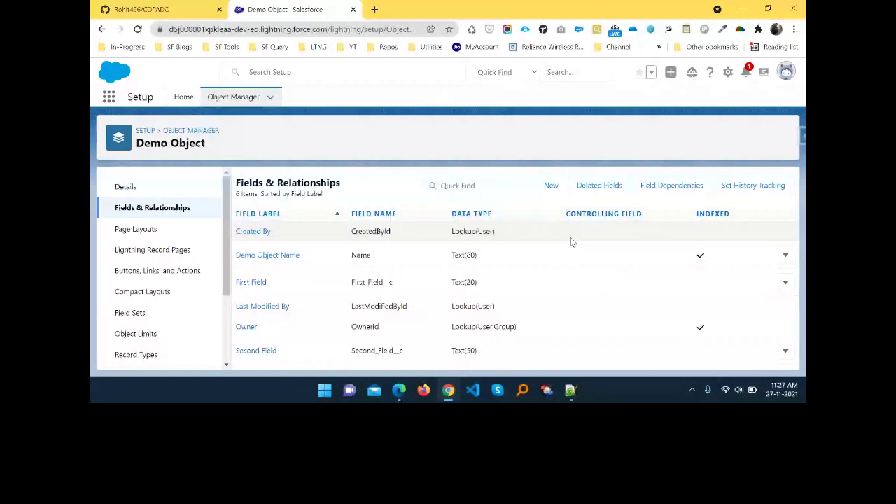
Step: Sign in to Copado Essentials with the source org's saved username, allowing ClickDeploy.io access and agreeing to the updated privacy policy
key(alt+Tab)
key(Tab)
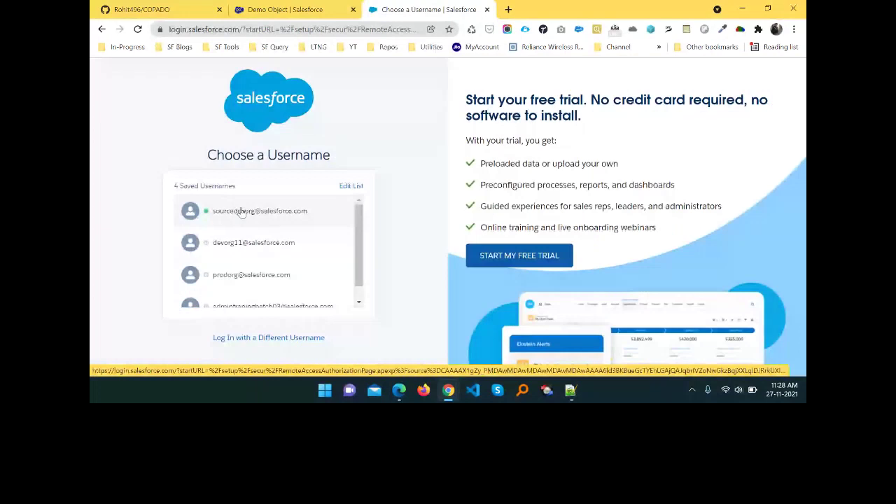
click(240, 212)
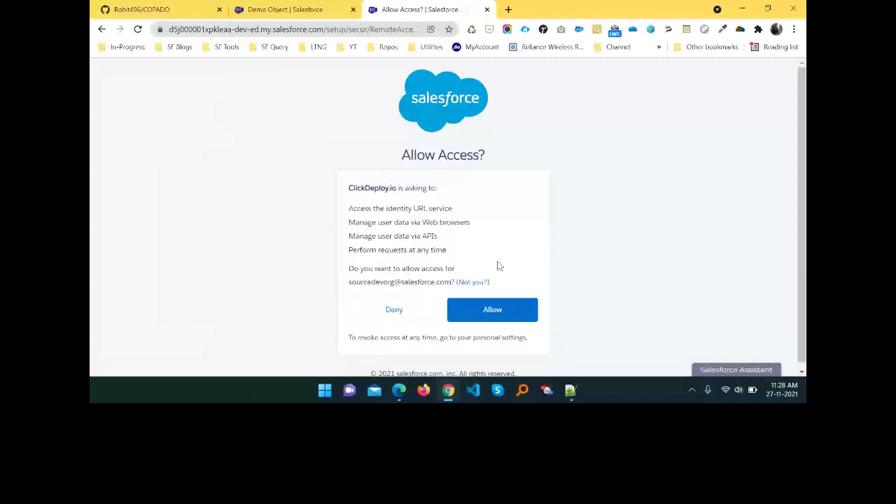
click(498, 316)
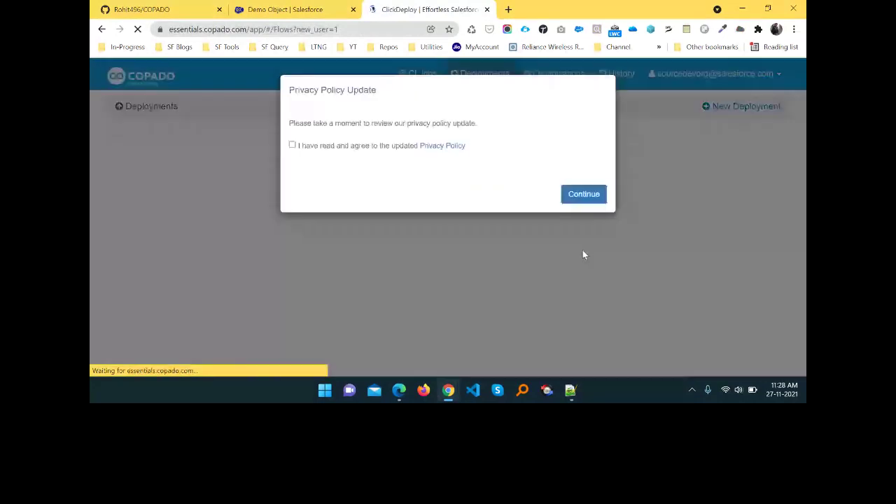
click(292, 145)
click(584, 194)
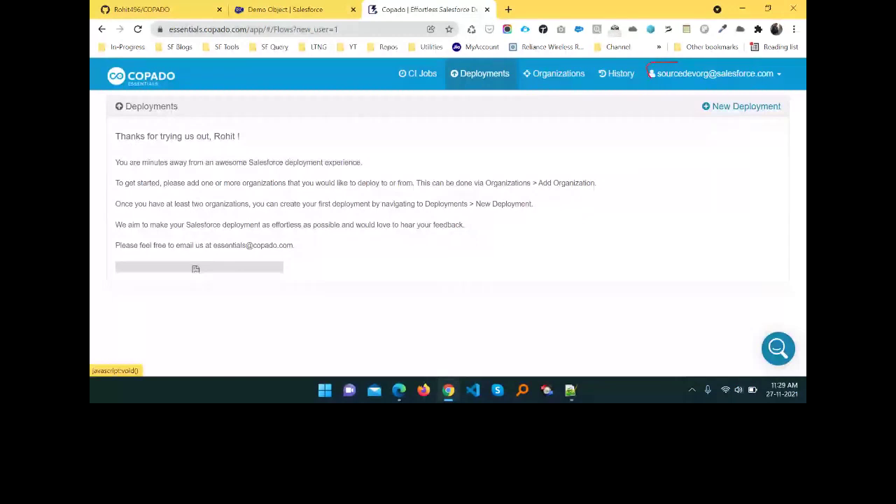
drag(676, 63, 654, 78)
drag(762, 60, 676, 59)
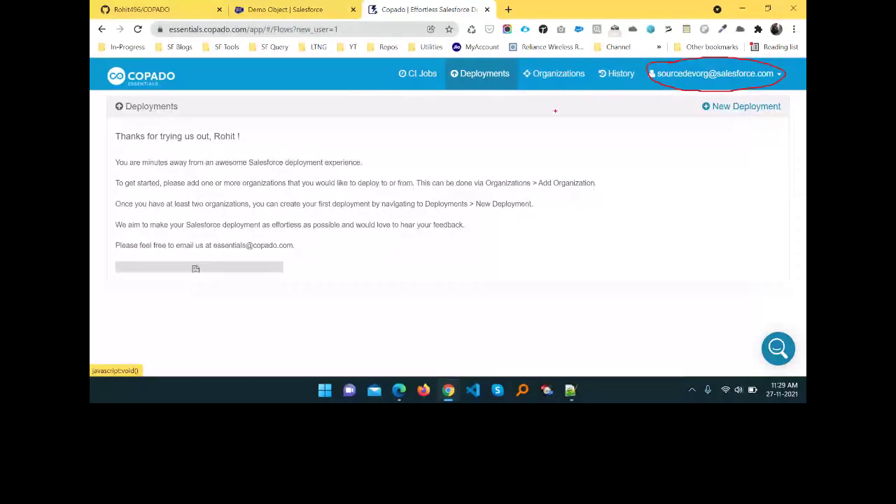
key(Escape)
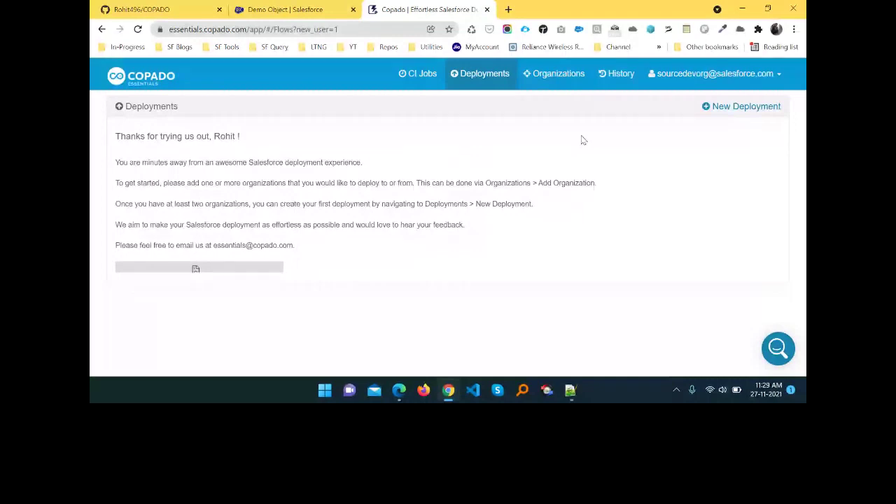
Step: Switch to the Salesforce deployment PDF in Edge and examine the whole CI and GitHub deployment diagram on page 8
key(alt+Tab)
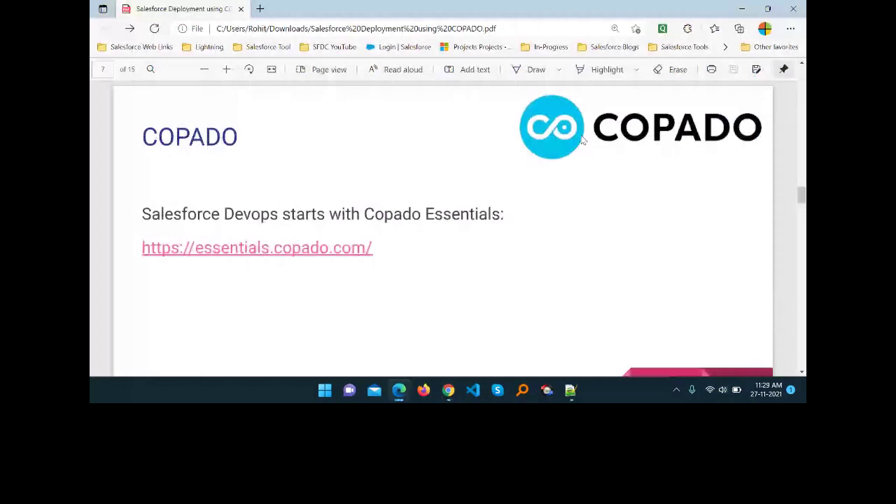
scroll(581, 140, down, 3)
key(ctrl+minus)
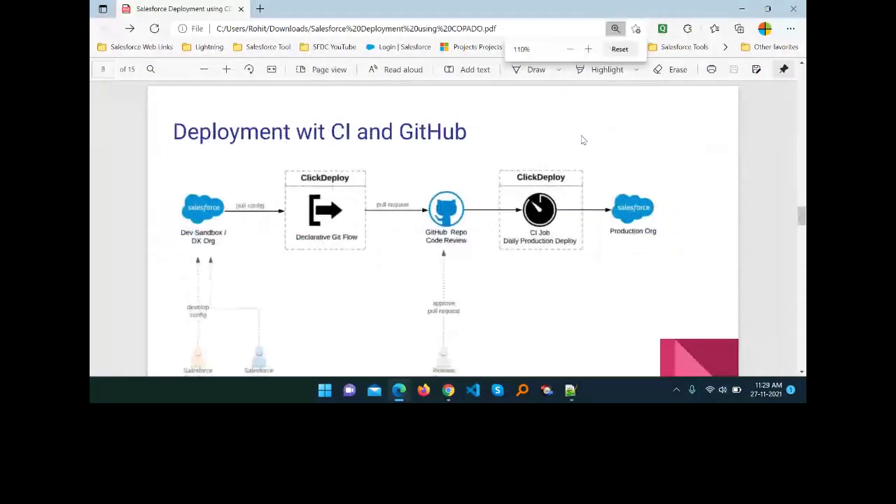
key(ctrl+minus)
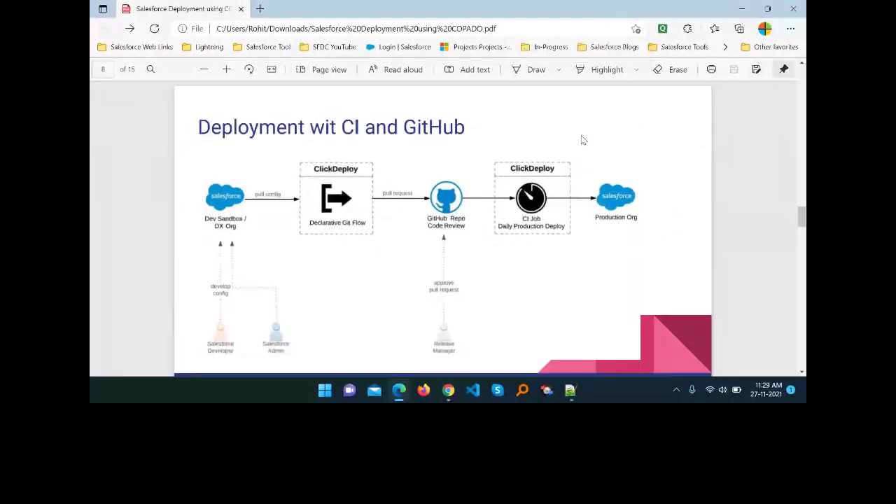
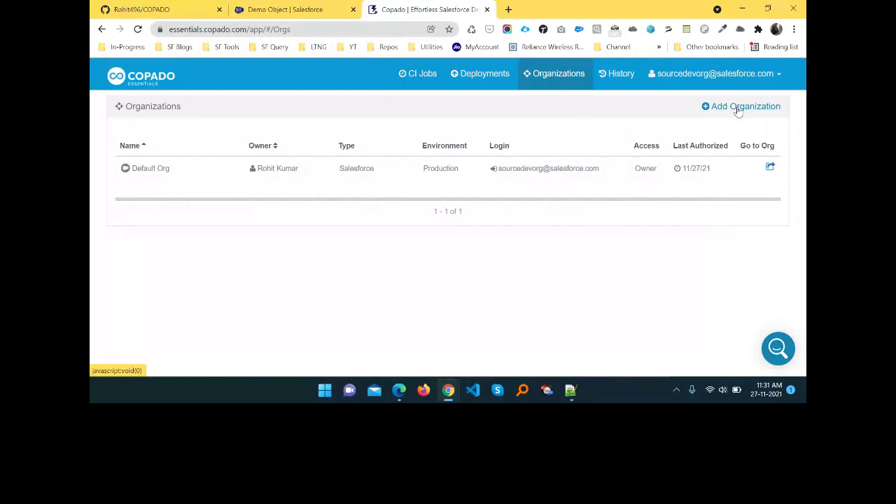
Step: Add a GitHub organization named GitHub VCS in Copado Essentials and authorize it
click(738, 112)
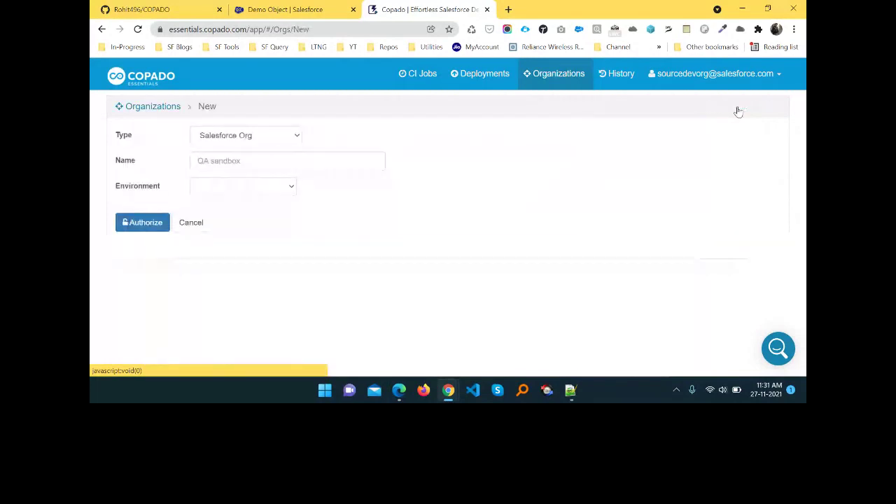
click(254, 142)
click(228, 169)
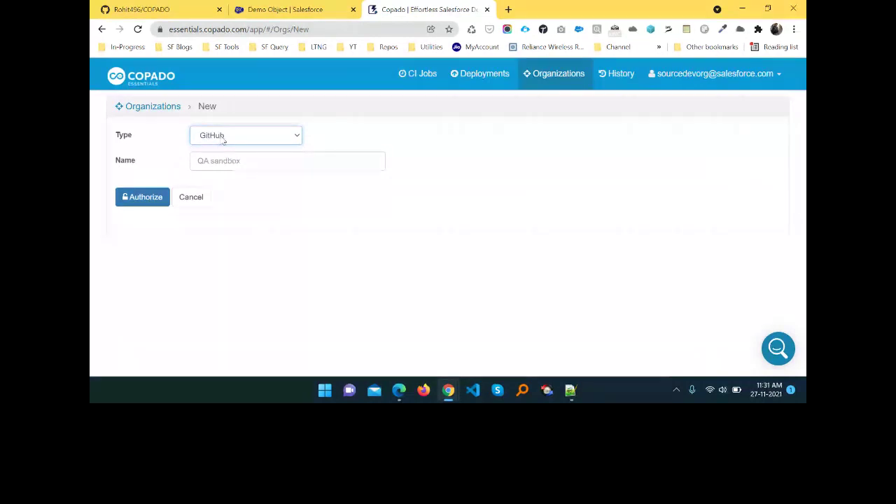
click(226, 164)
text(Gi)
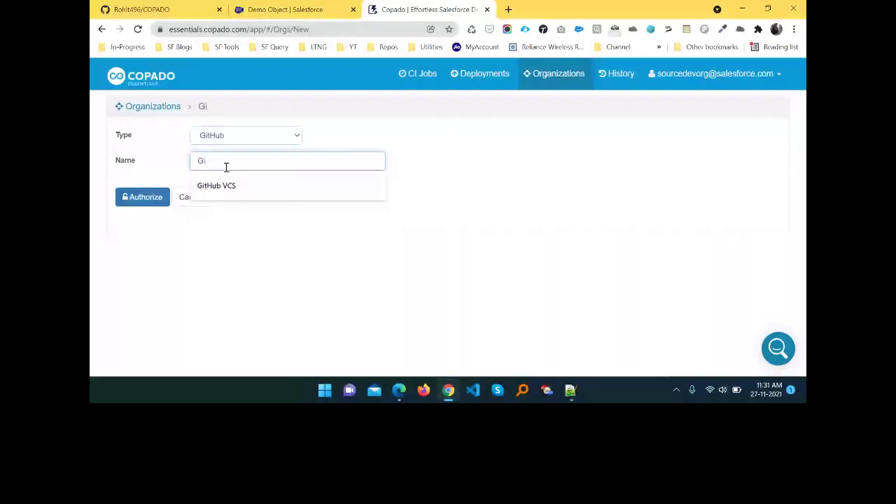
text(tHub)
click(231, 185)
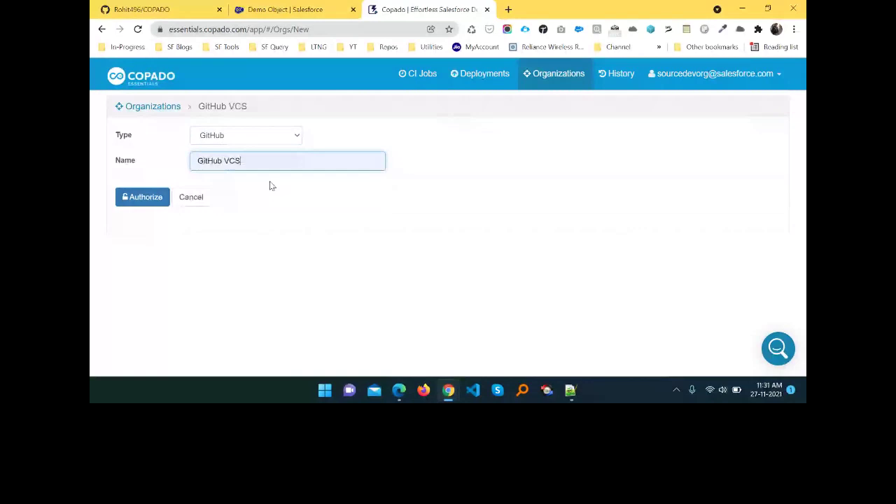
click(142, 198)
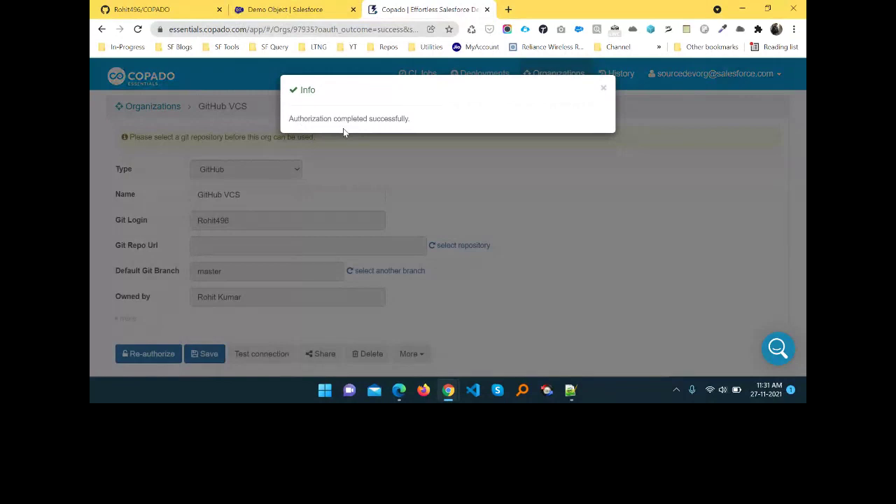
click(601, 92)
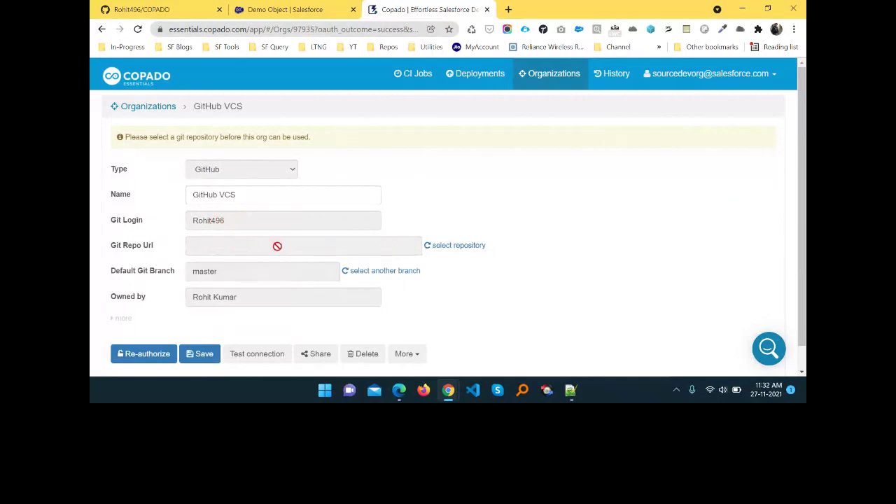
Step: Set the Git repository of GitHub VCS to COPADO.git, checking the repository name on GitHub
click(445, 248)
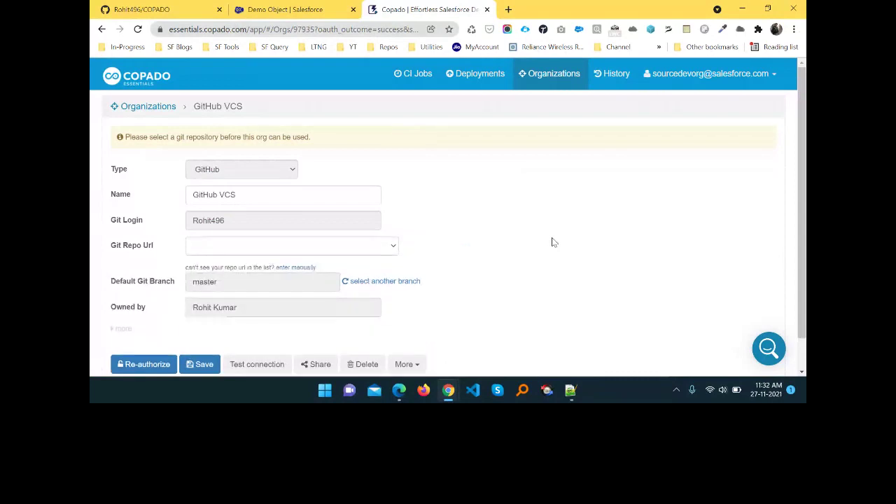
click(359, 246)
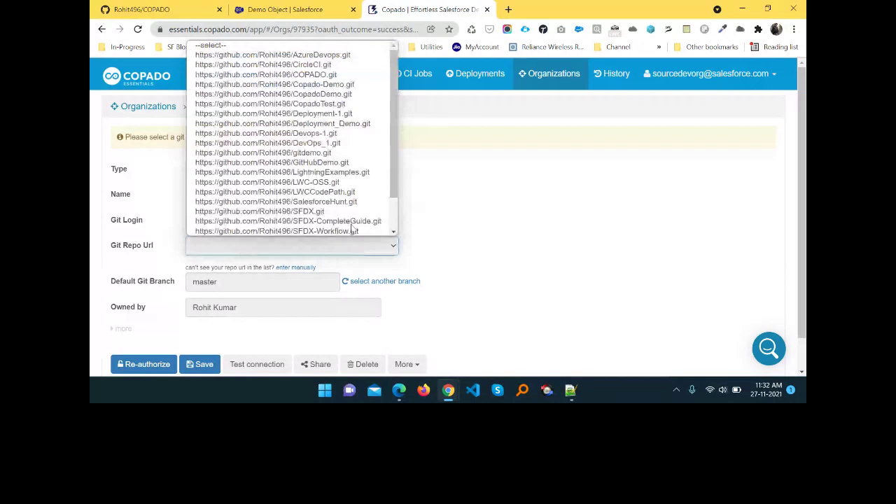
scroll(326, 147, down, 2)
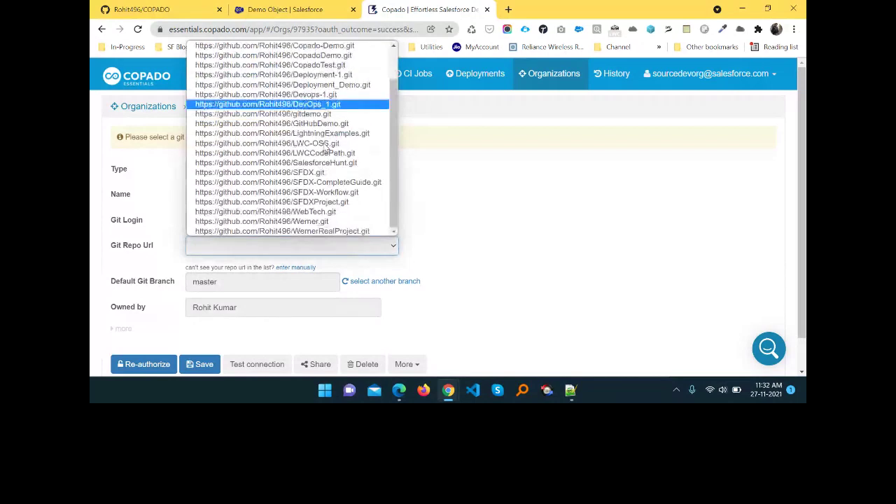
click(514, 212)
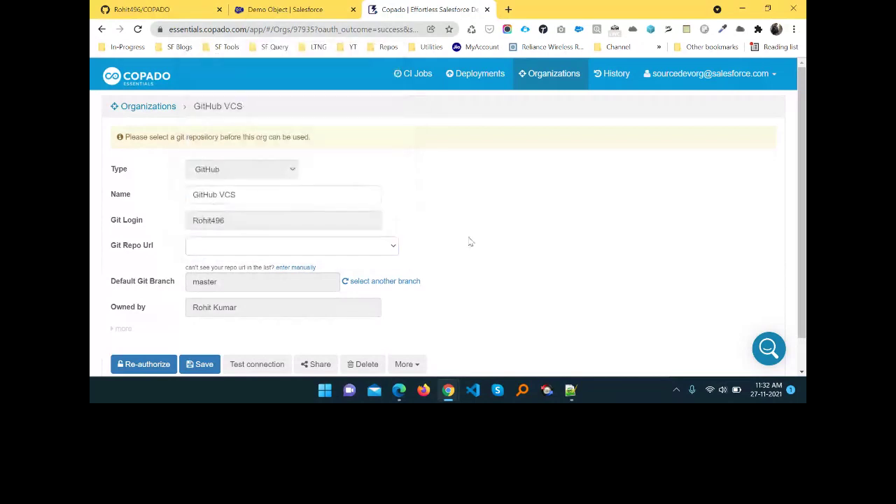
click(324, 246)
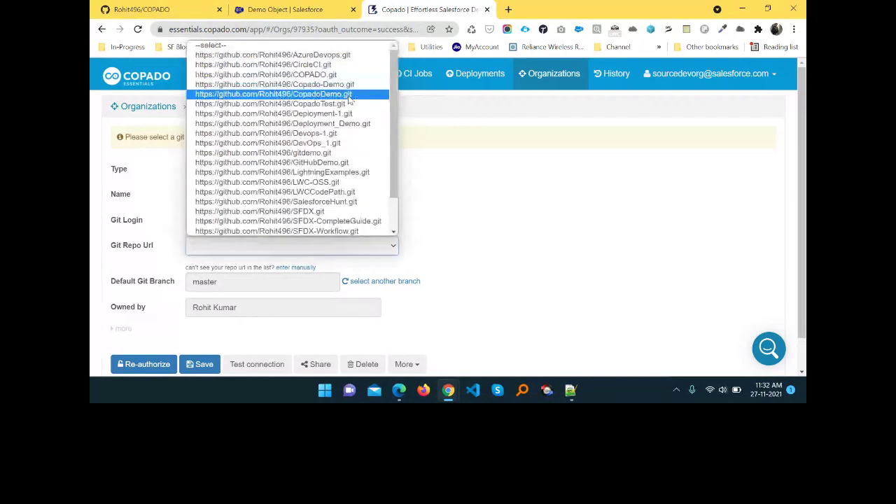
click(159, 9)
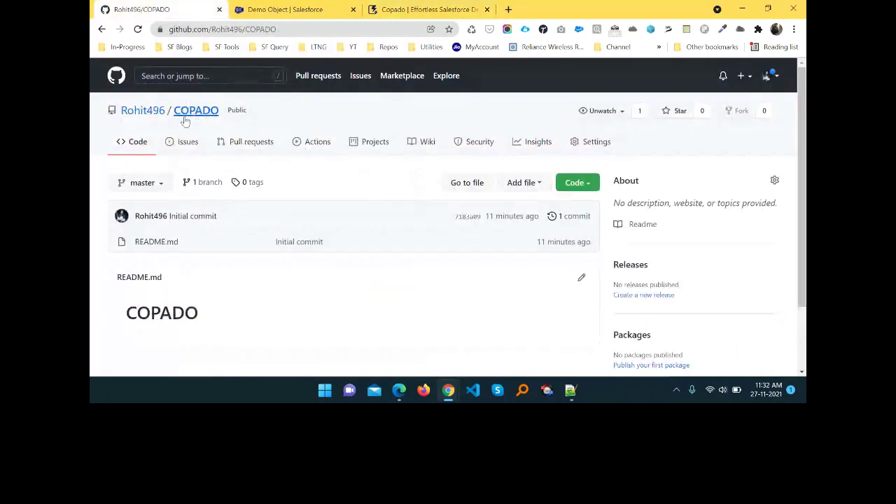
click(387, 9)
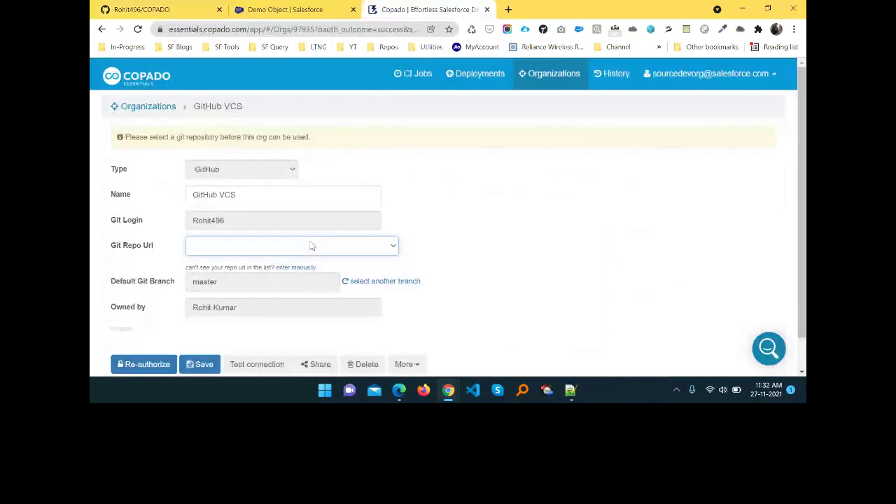
click(294, 259)
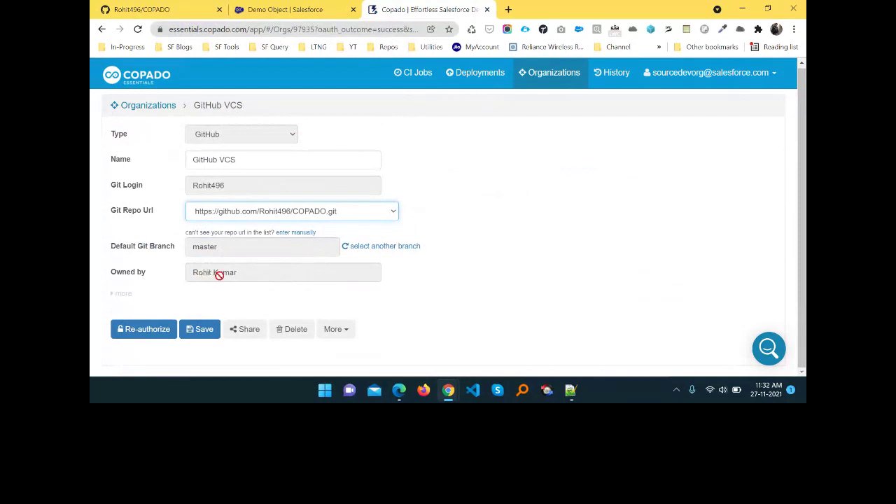
Step: Re-authorize the GitHub VCS organization with the chosen repository and save it
click(147, 328)
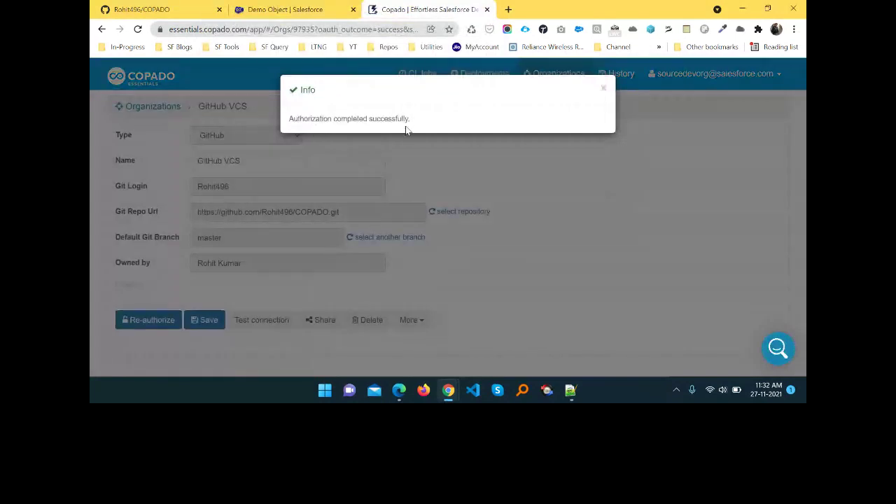
click(602, 89)
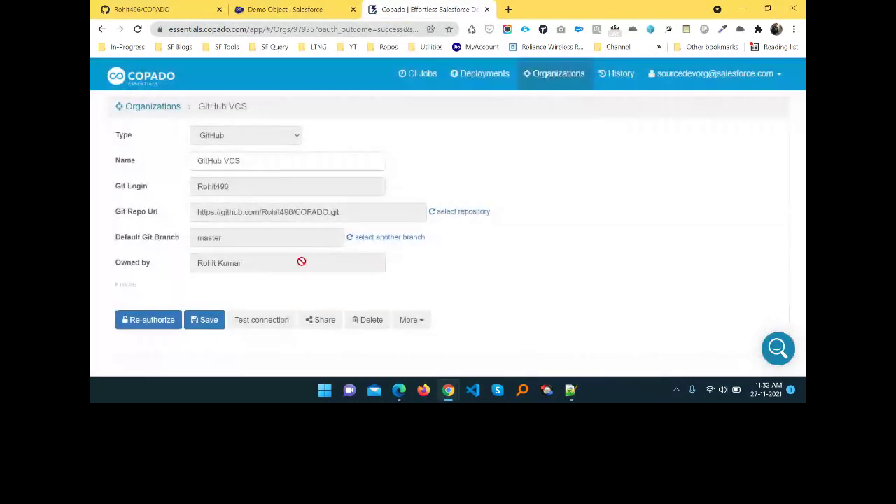
click(205, 320)
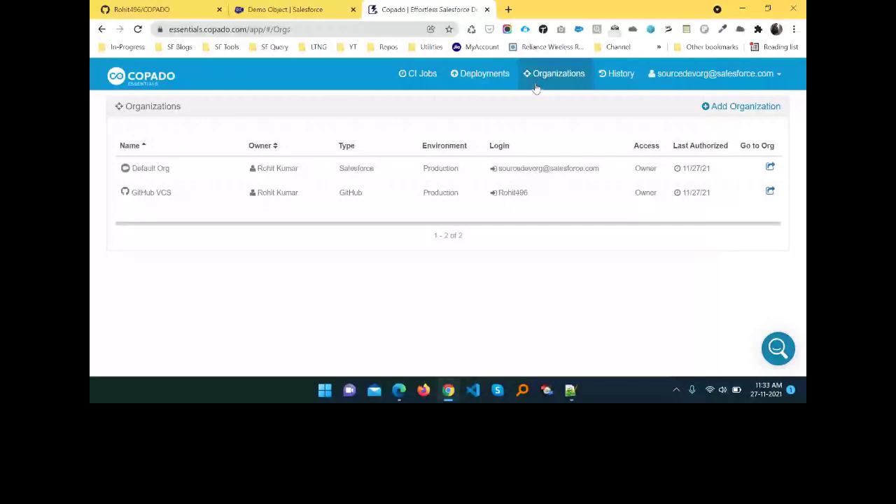
Step: Add a Salesforce organization named Target Org with the Production / Developer environment and start its authorization
click(221, 159)
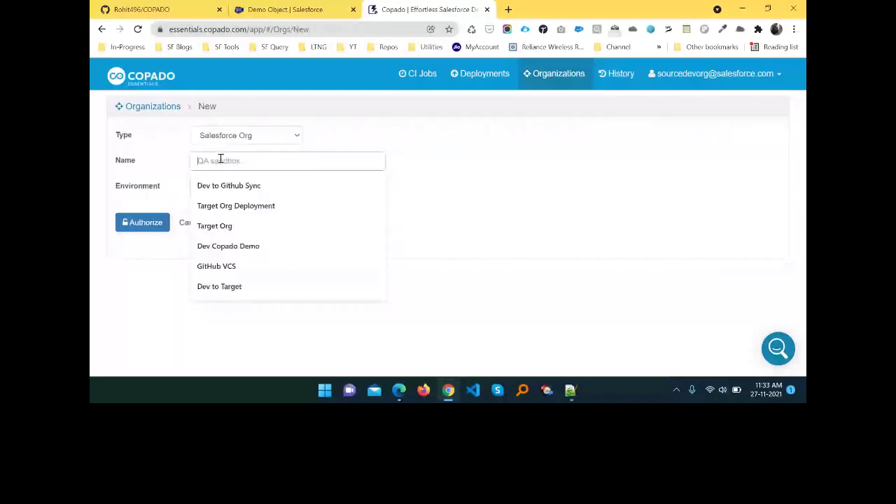
text(Tar)
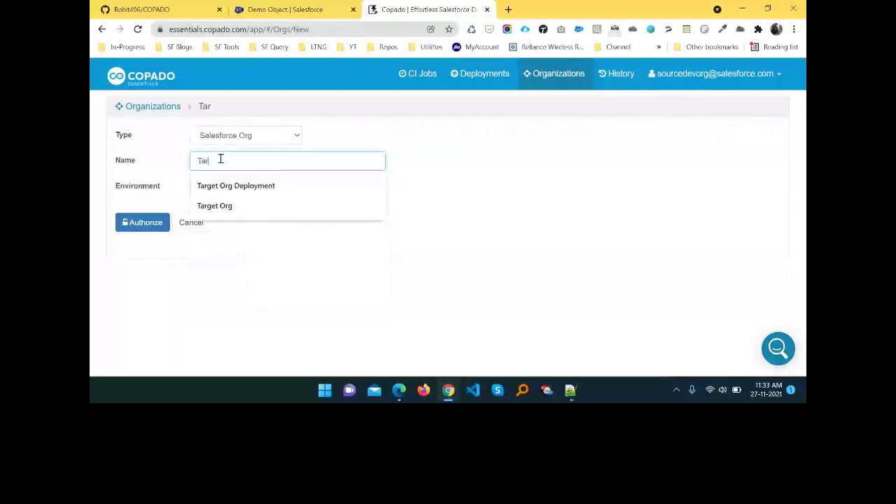
click(225, 206)
click(207, 192)
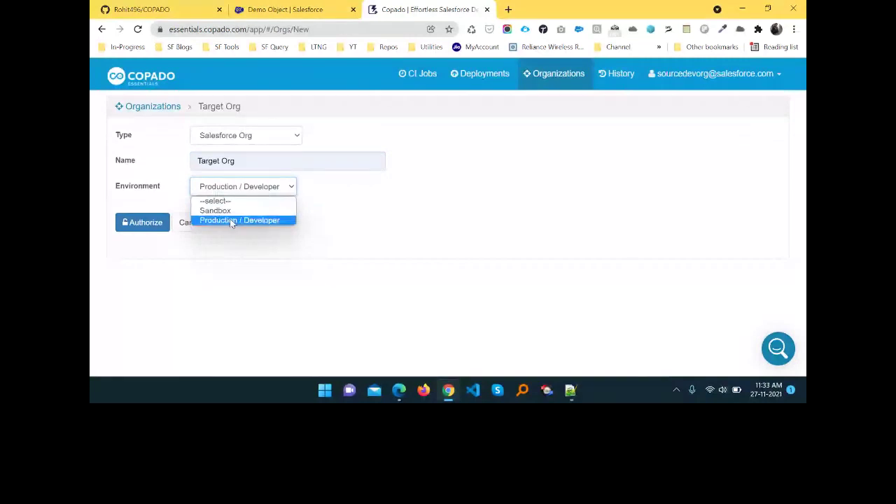
click(232, 221)
click(142, 222)
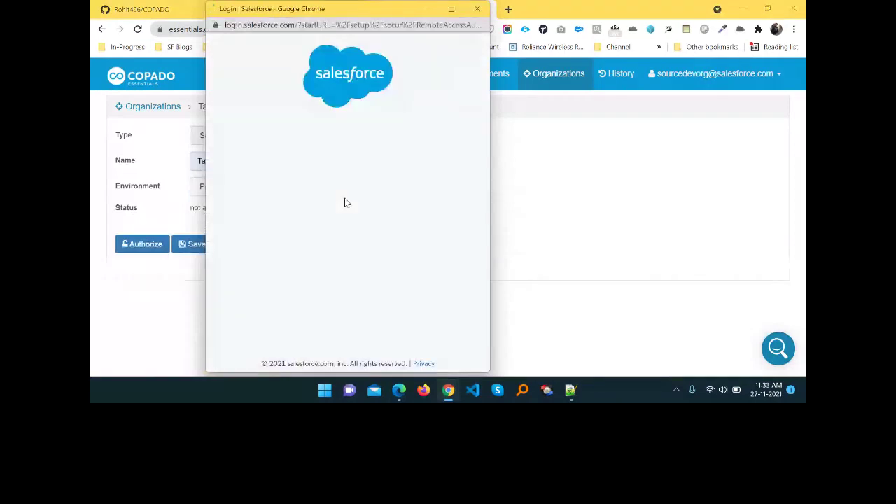
Step: Log in to Salesforce with the target org's username from the Notepad++ notes and the account password, and allow Copado access
click(347, 314)
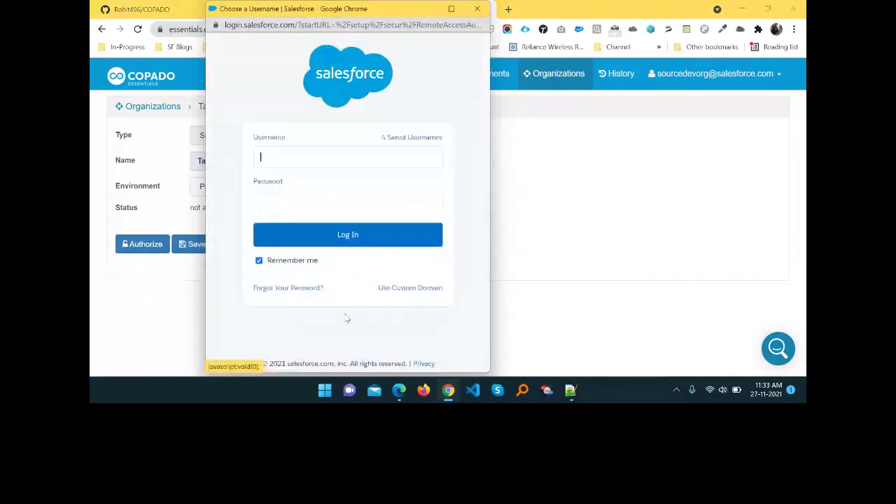
click(570, 390)
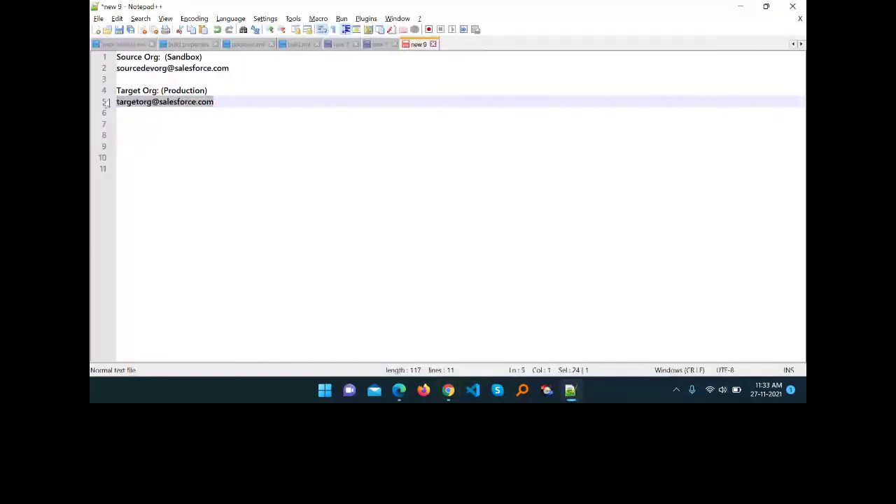
key(alt+Tab)
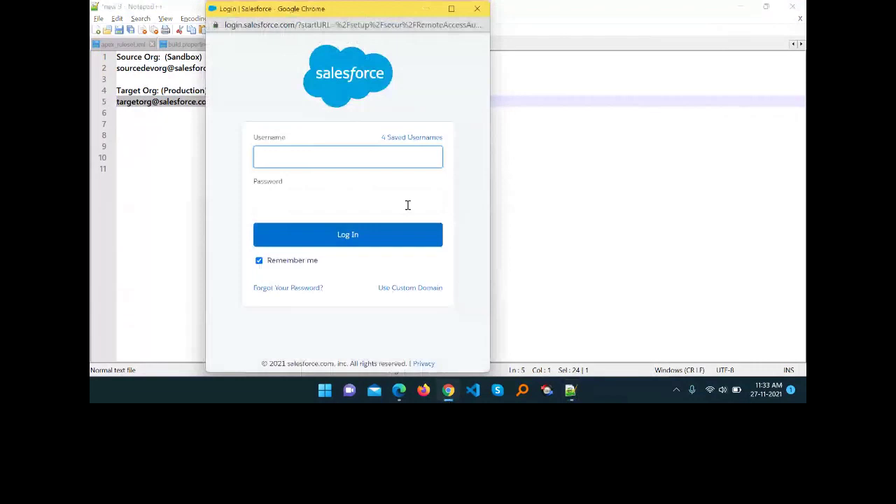
key(ctrl+v)
click(284, 204)
text(******)
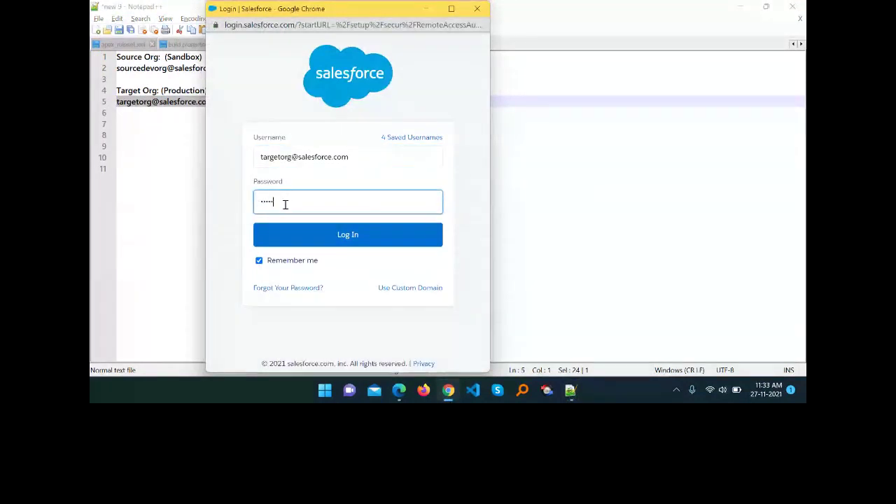
text(******)
click(321, 236)
click(339, 277)
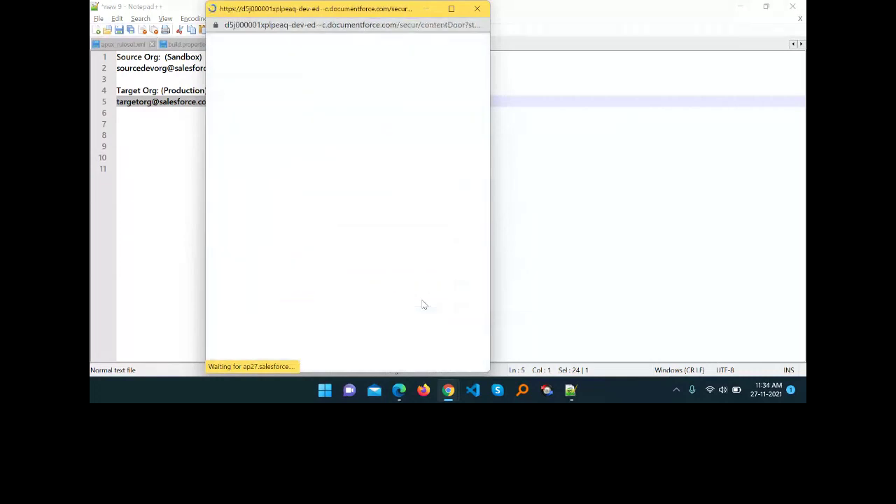
click(409, 291)
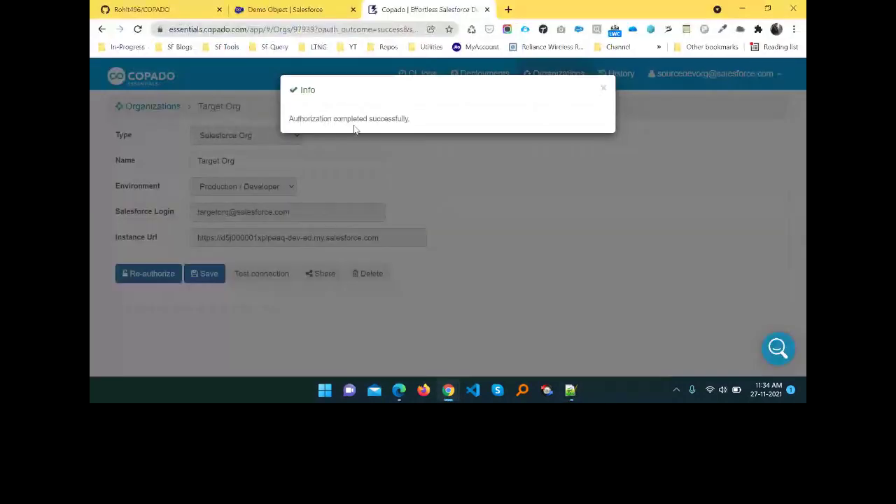
Step: Save the authorized Target Org and return to the list of organizations
click(602, 90)
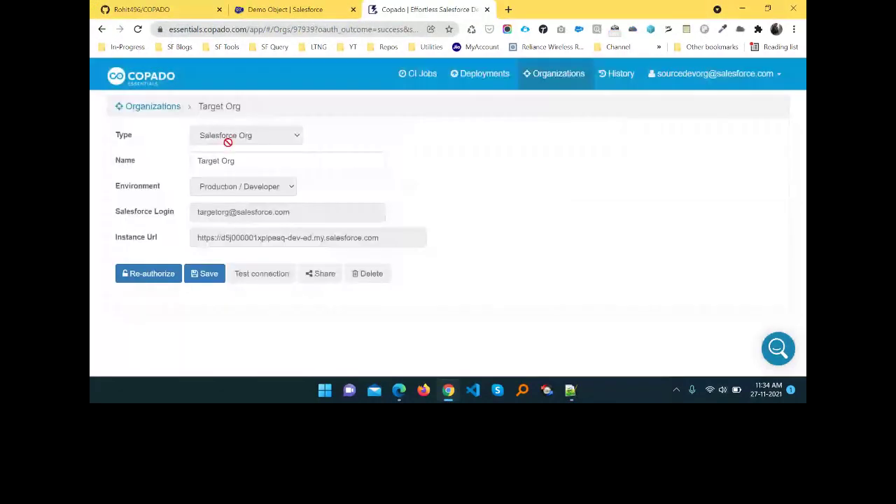
click(212, 273)
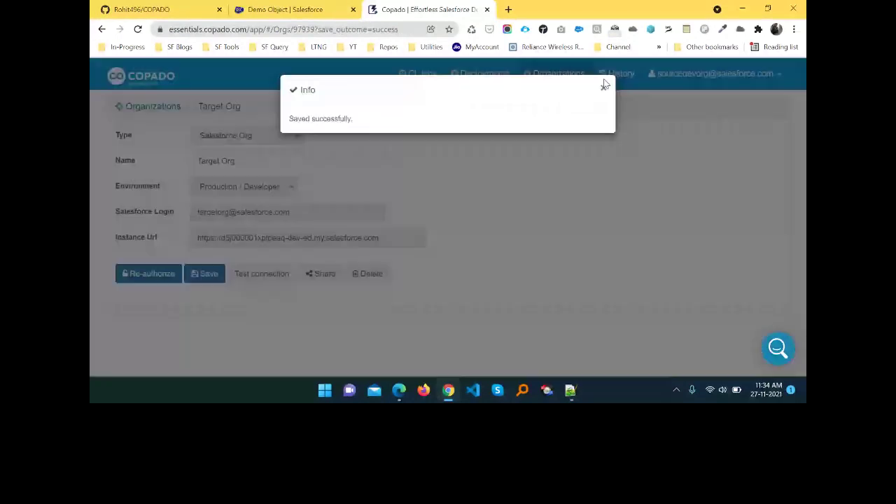
click(604, 85)
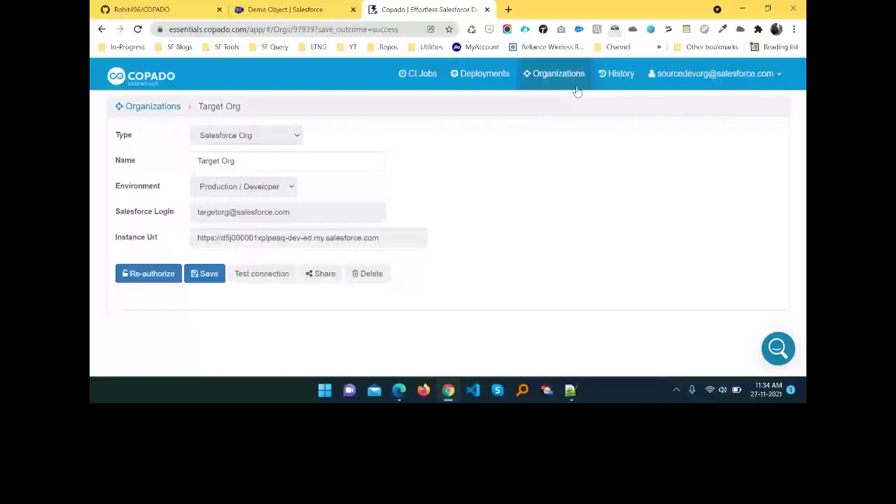
click(549, 77)
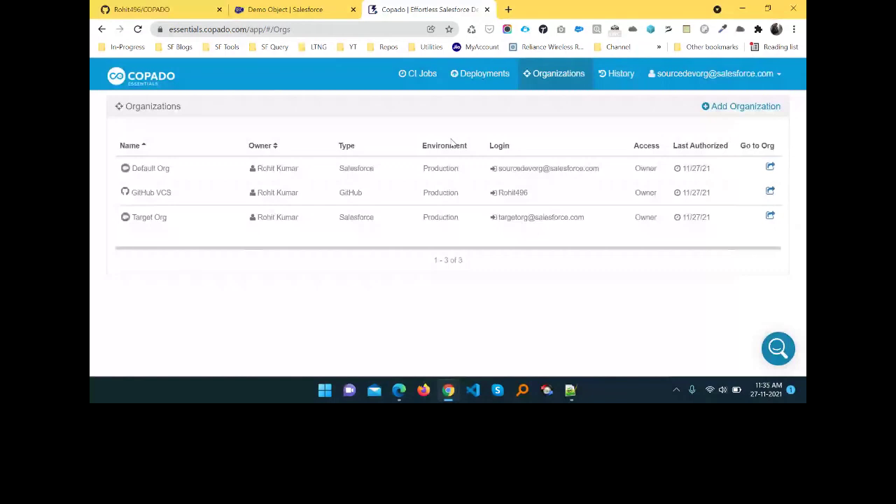
Step: Create the first CI job and title it Dev to Github Sync
click(417, 73)
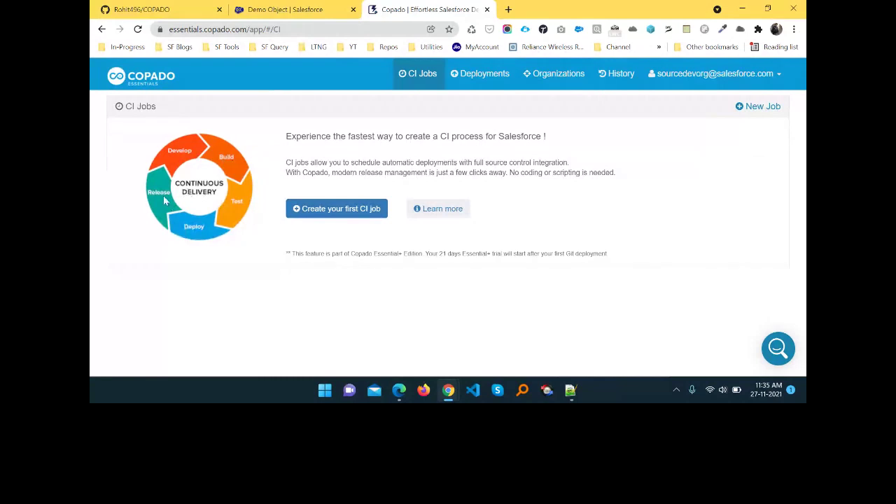
click(315, 215)
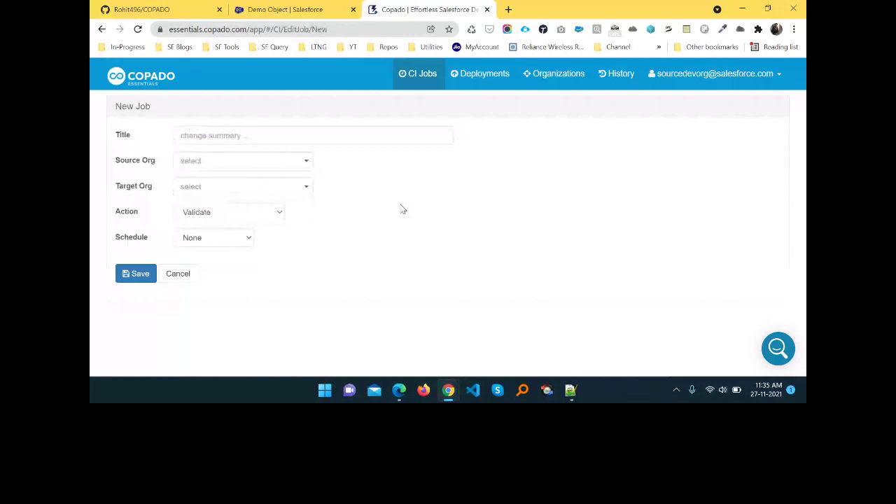
click(199, 134)
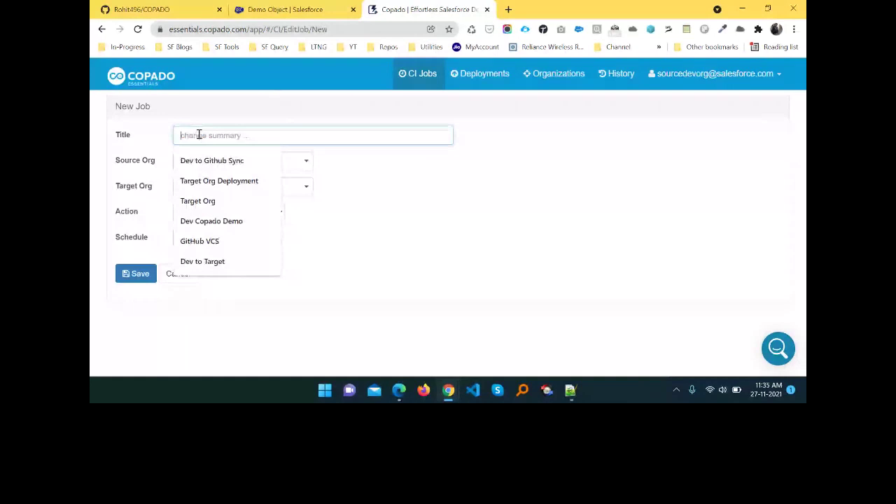
text(Dev)
click(212, 161)
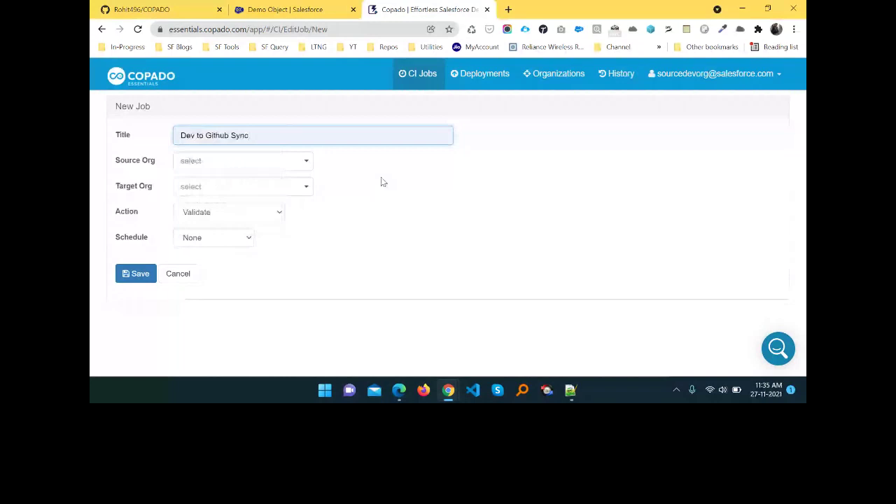
Step: Set the job's source org to Default Org and its target org to GitHub VCS
click(252, 161)
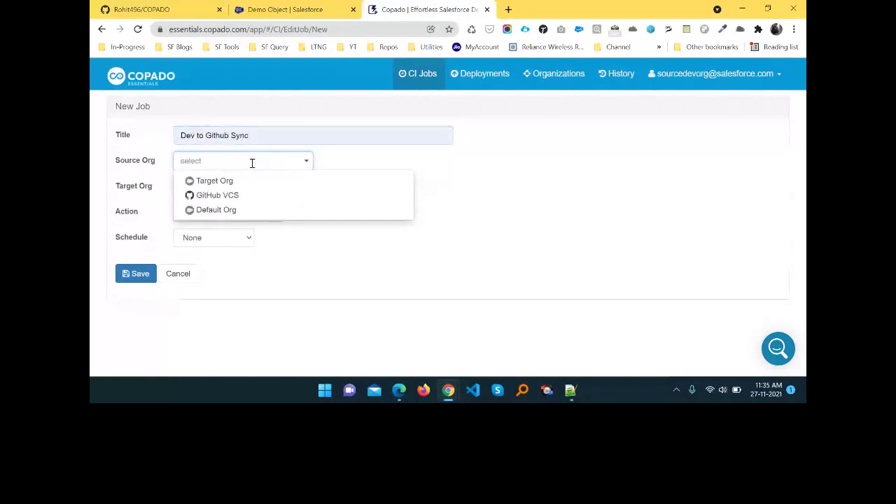
click(222, 211)
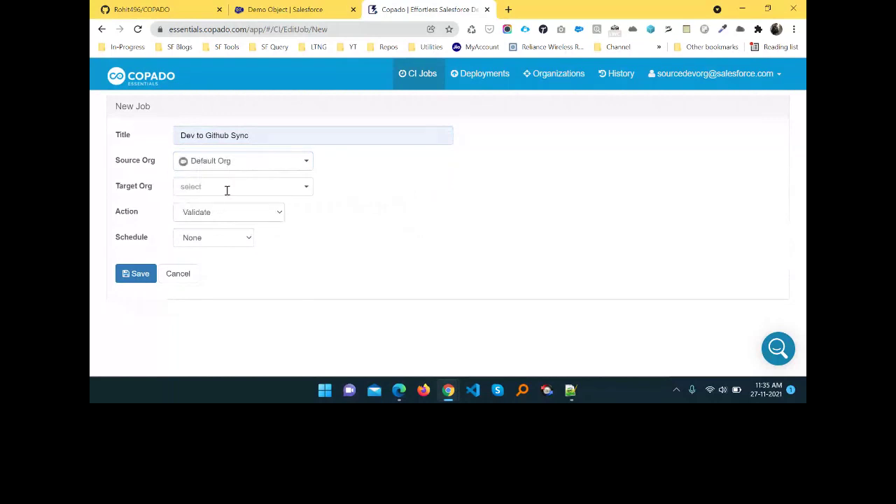
click(224, 185)
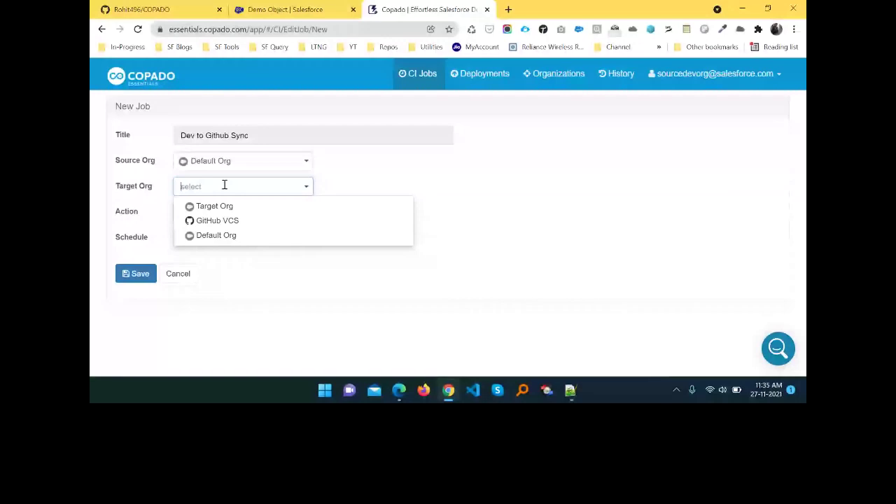
click(217, 220)
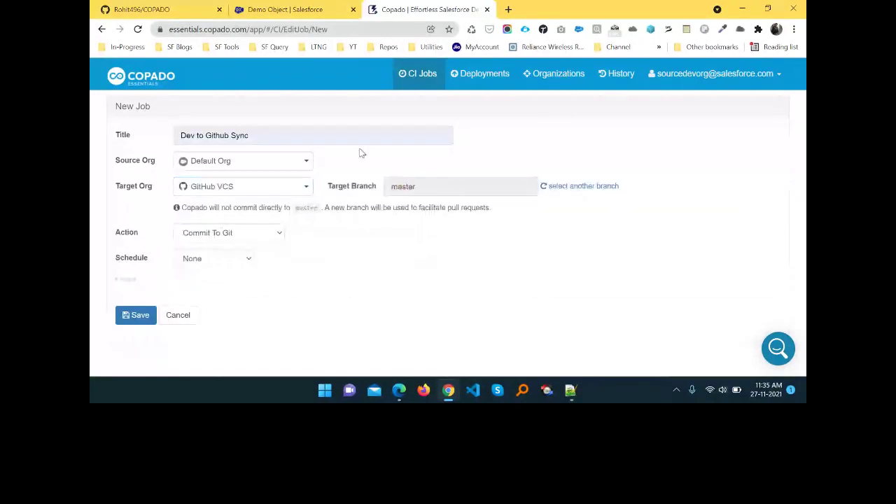
Step: Check the CI and GitHub deployment diagram in the Edge PDF, and save the job with its schedule left at None
key(alt+Tab)
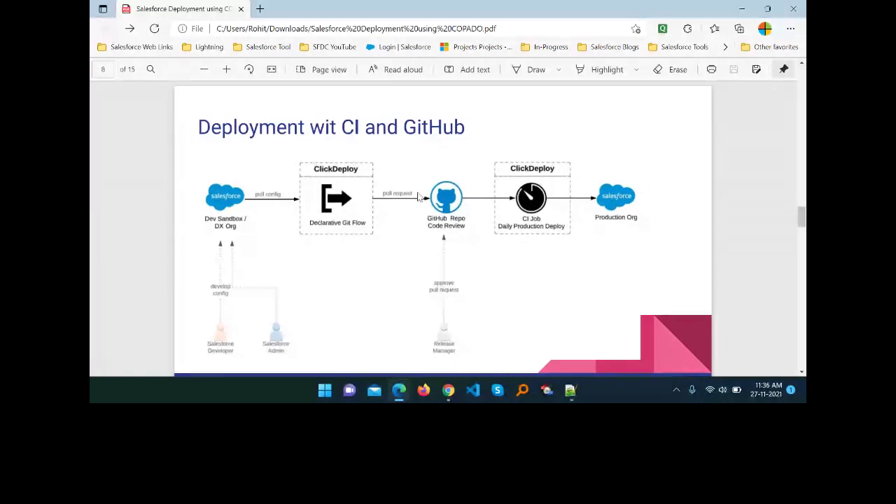
key(alt+Tab)
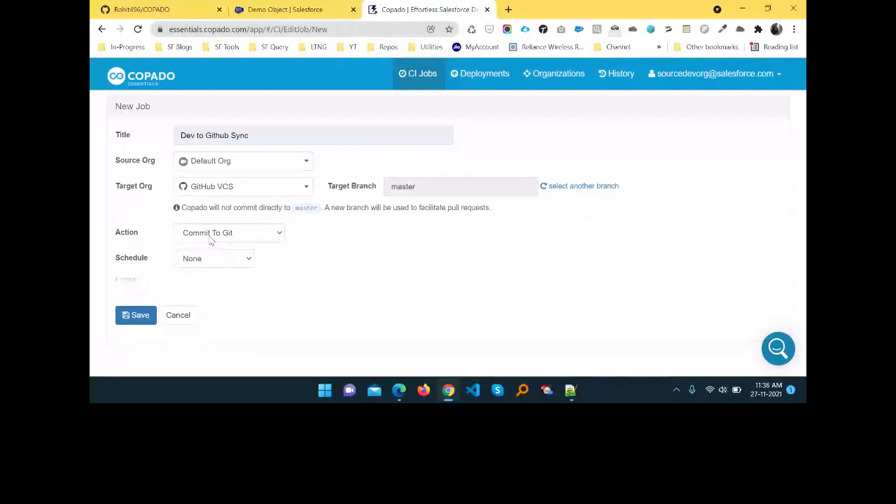
click(232, 260)
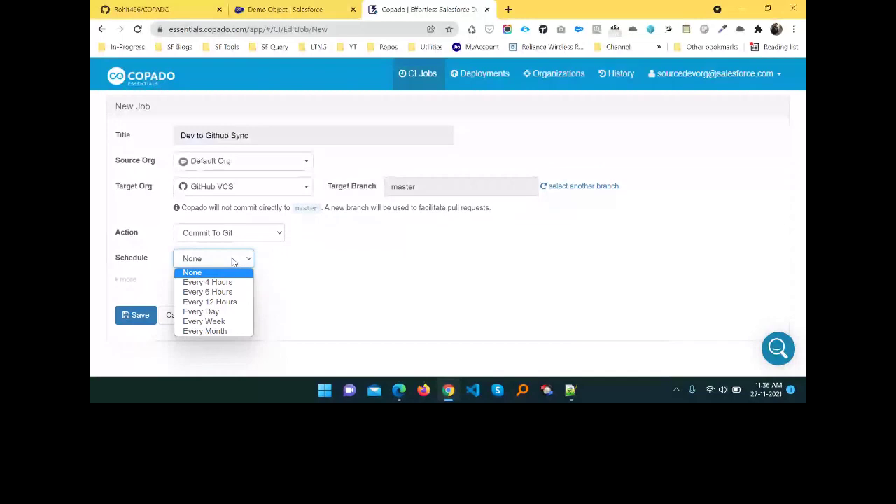
click(283, 246)
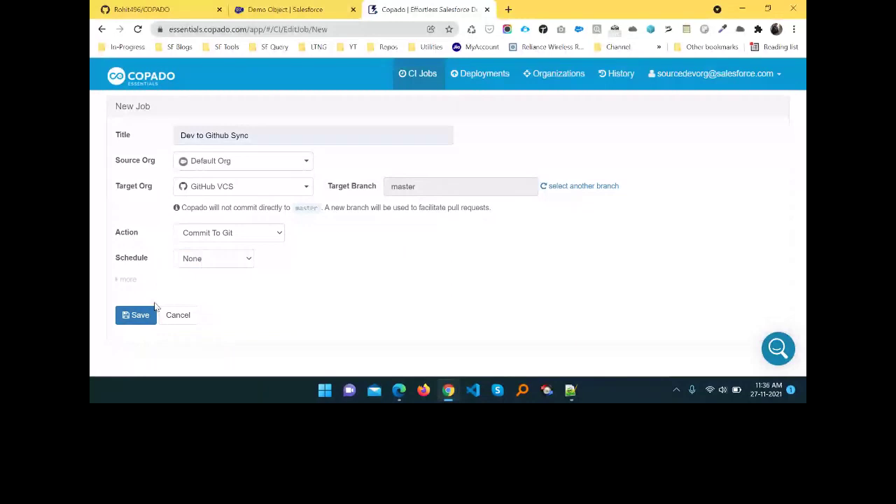
click(140, 315)
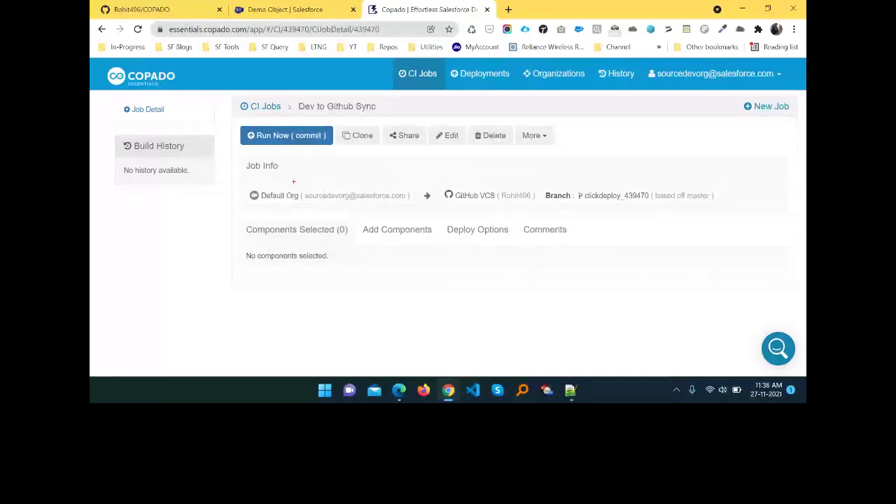
drag(293, 181, 390, 208)
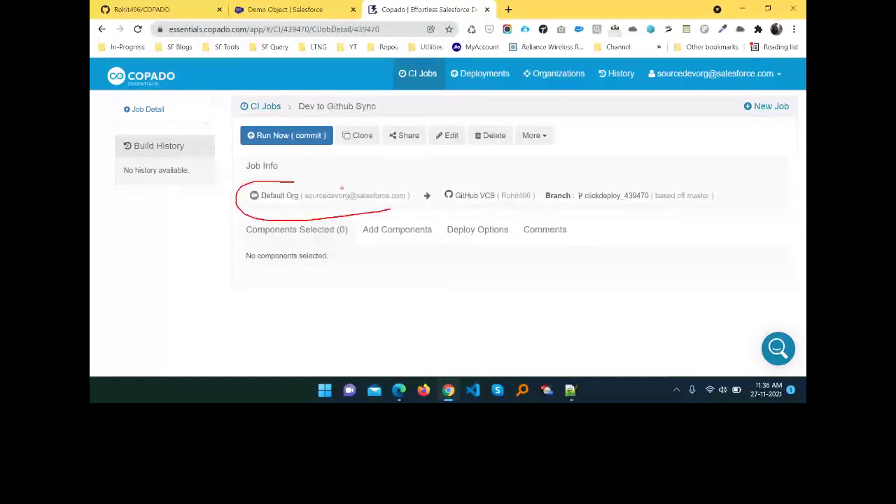
drag(325, 189, 438, 166)
drag(438, 166, 462, 162)
drag(426, 186, 424, 188)
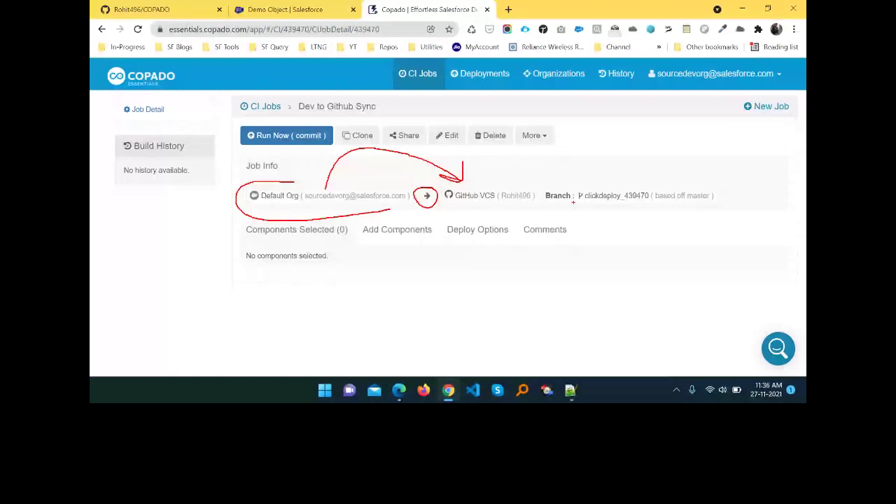
drag(572, 201, 594, 205)
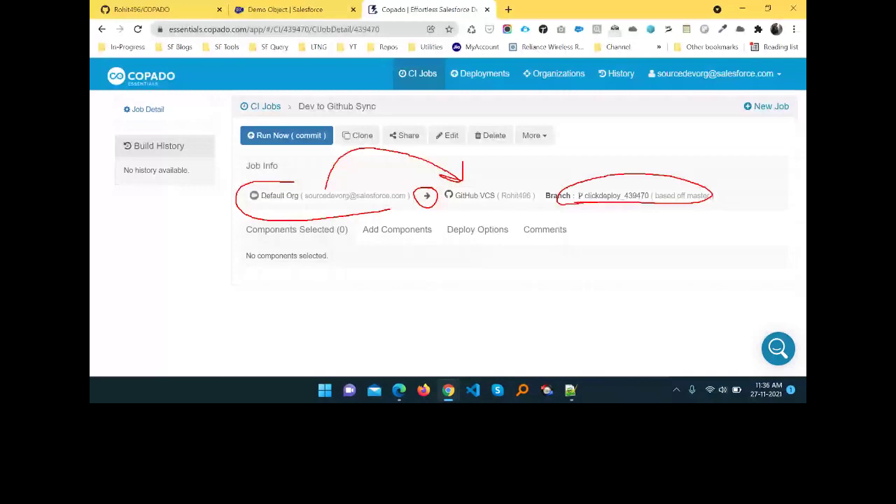
drag(651, 191, 622, 201)
key(Escape)
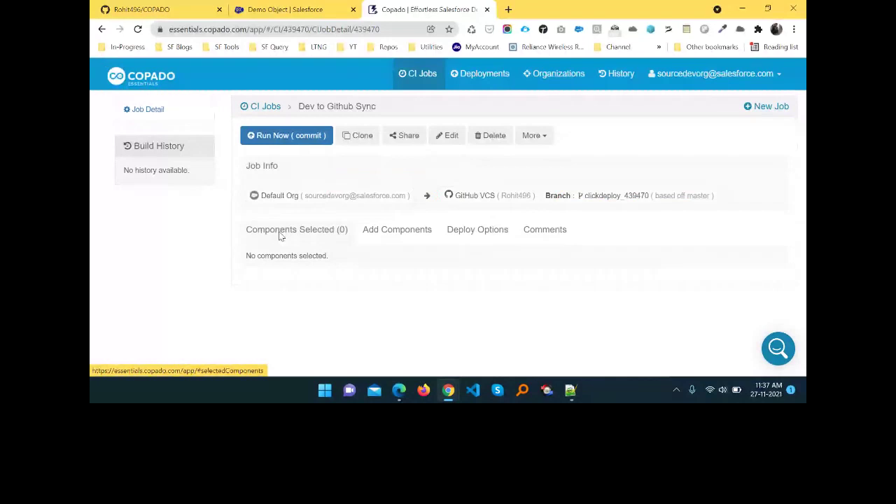
Step: List the Objects & Child Components available to add to the job and filter their names by demo
click(402, 236)
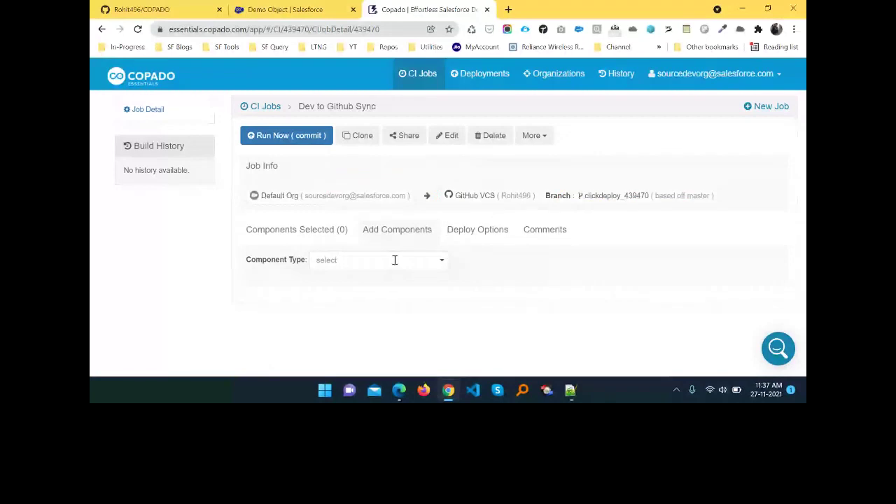
click(394, 259)
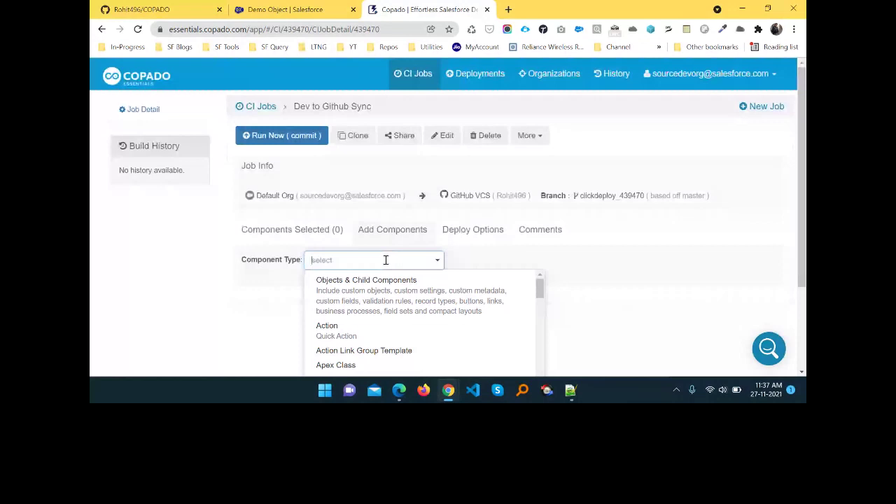
click(428, 280)
scroll(429, 279, down, 1)
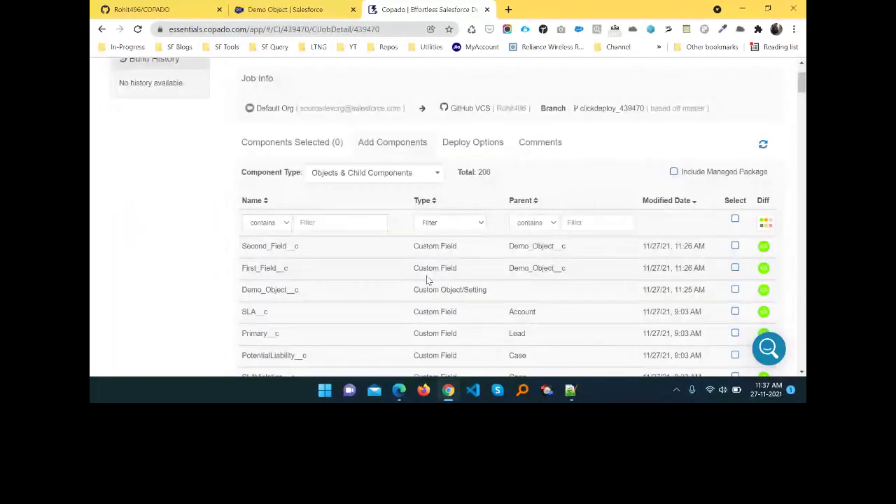
click(315, 222)
text(demo)
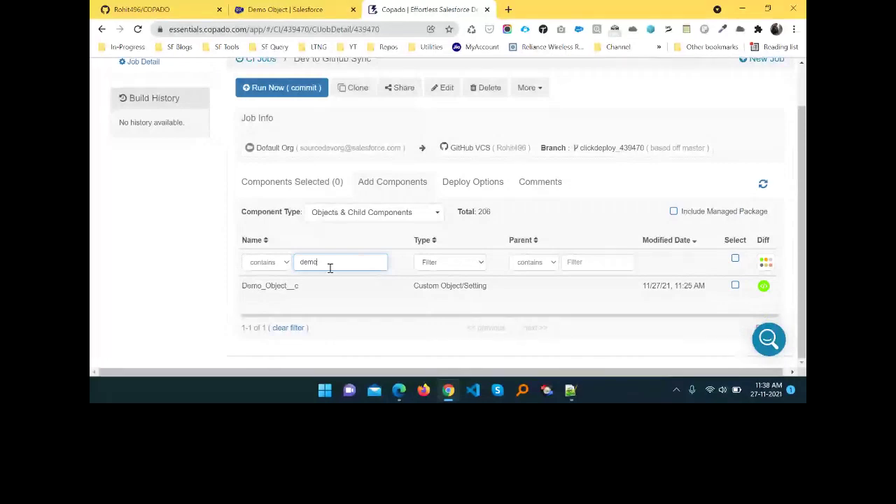
Step: Clear the name filter and list only components whose parent contains obj, and remove that parent filter
key(BackSpace)
key(BackSpace)
key(BackSpace)
key(BackSpace)
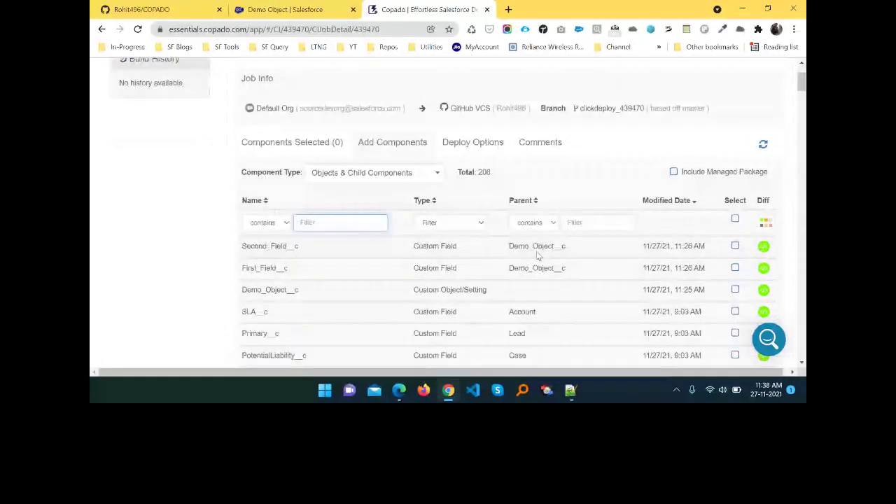
click(575, 223)
text(obj)
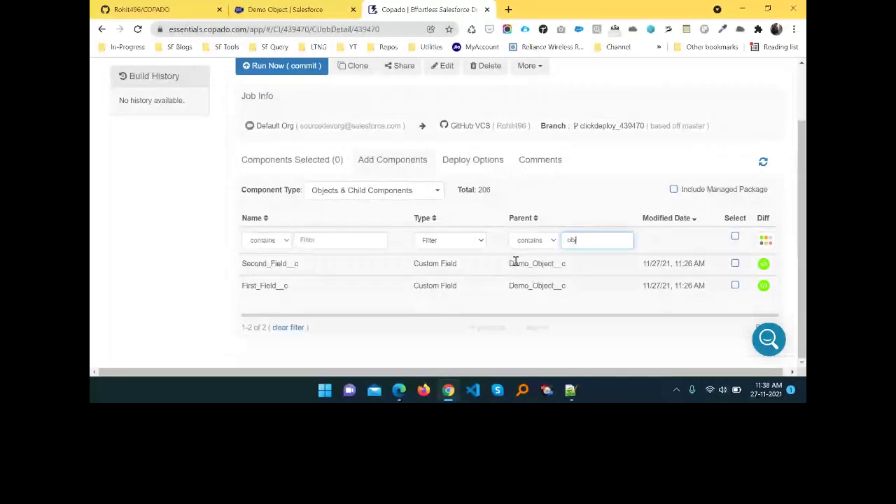
key(BackSpace)
key(BackSpace)
key(BackSpace)
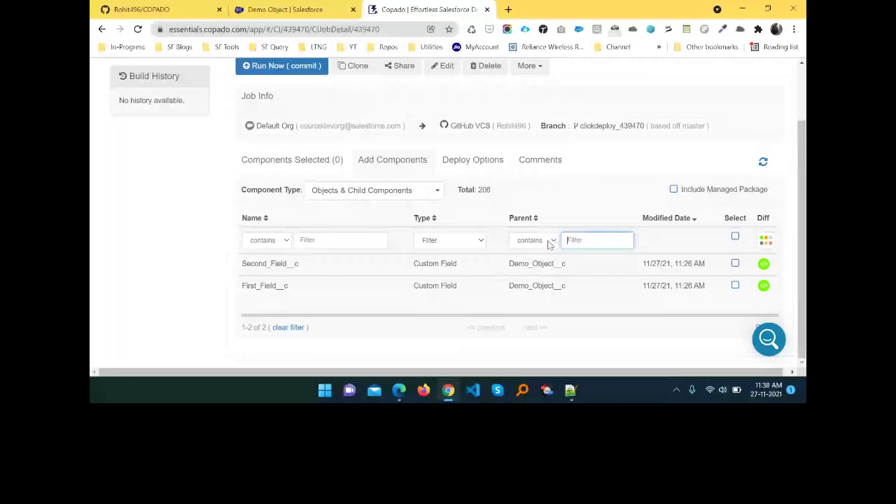
Step: Filter the component names by demo and add the custom object Demo_Object__c to the job
click(326, 218)
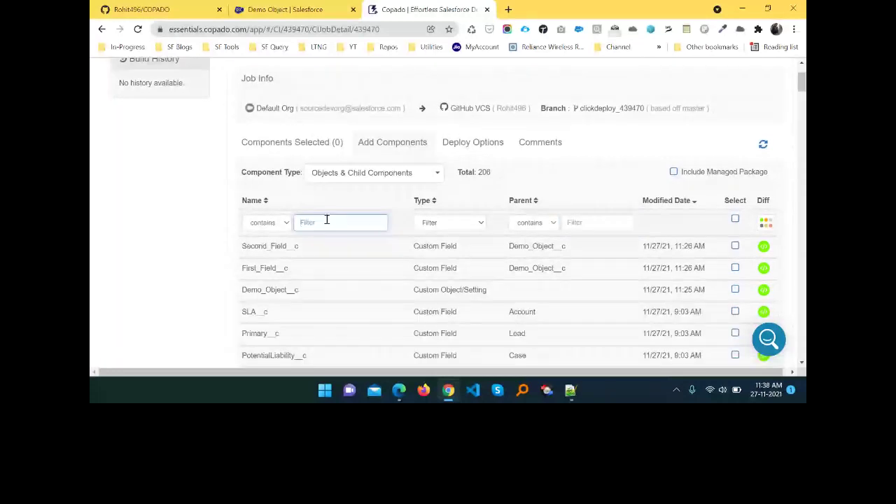
text(demo)
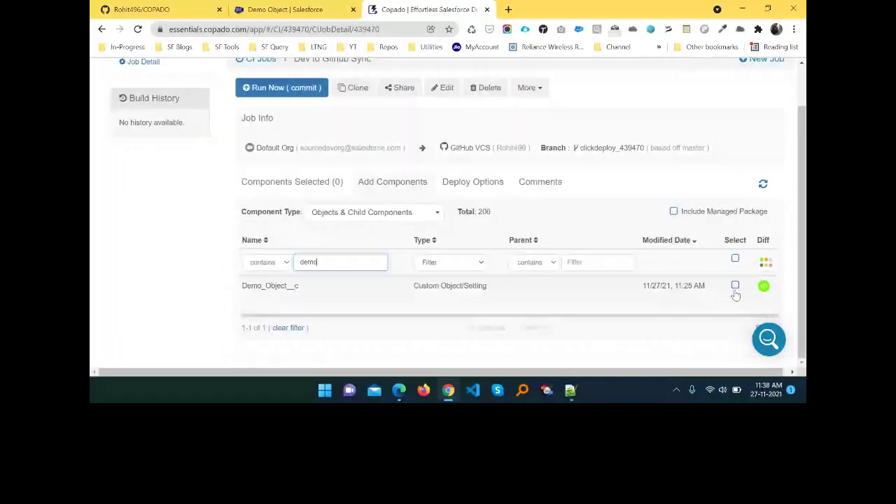
click(735, 286)
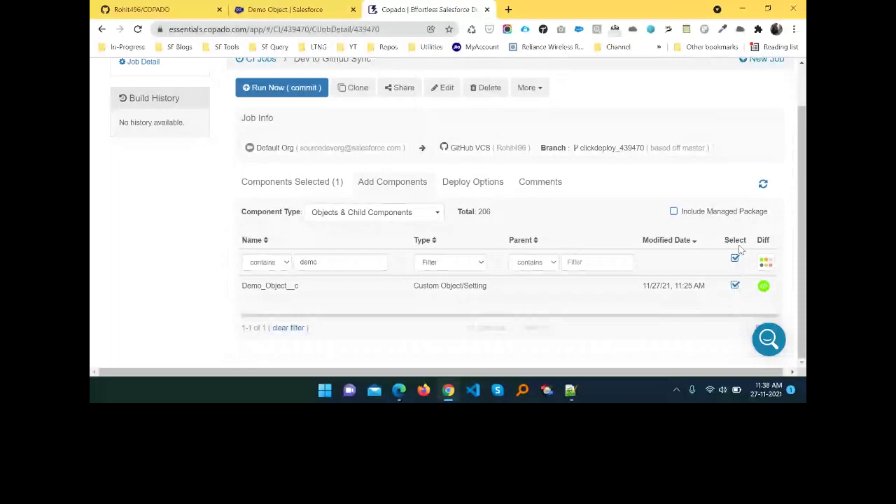
Step: Filter the components by parent obj instead of by name, add Second_Field__c and First_Field__c, and review the selected components
double_click(309, 261)
key(BackSpace)
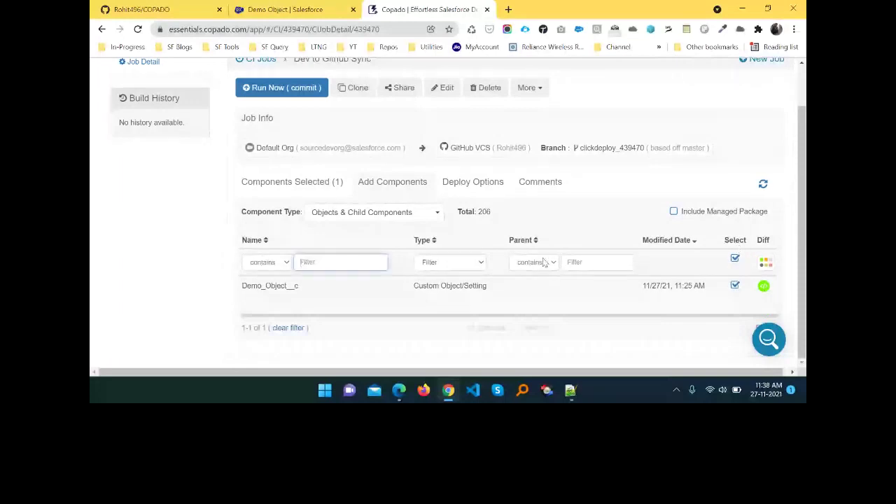
click(579, 262)
text(ob)
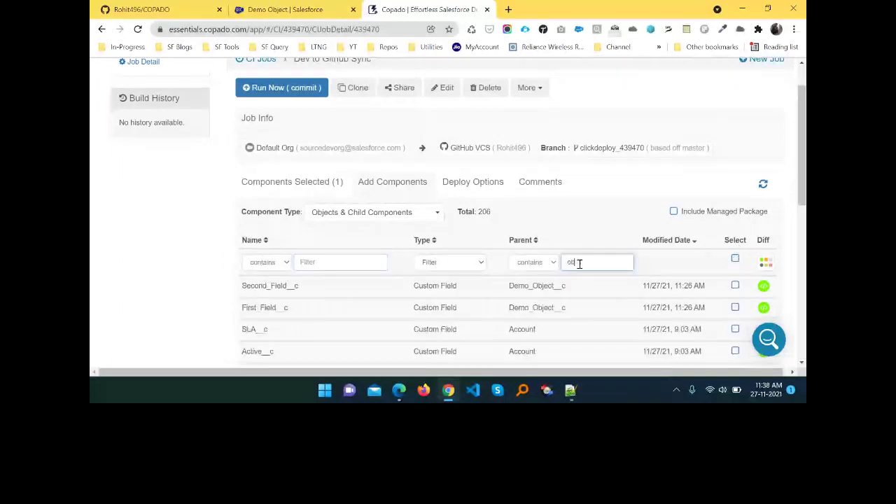
text(j)
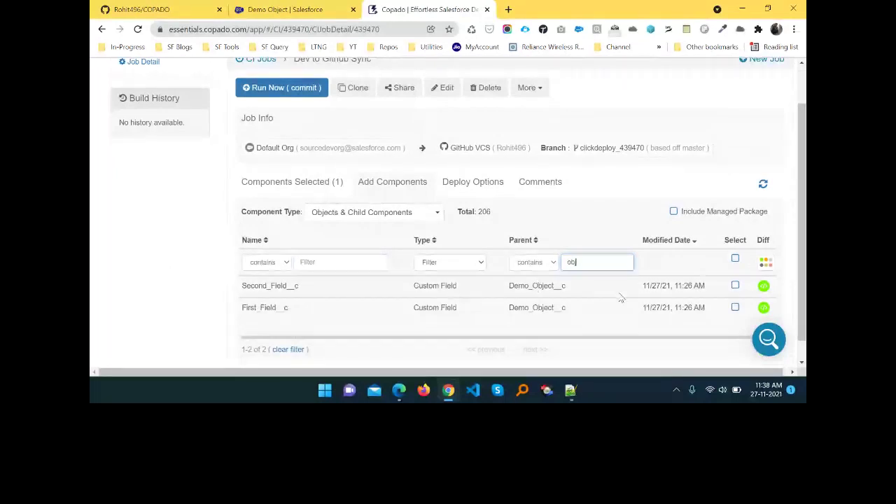
click(735, 285)
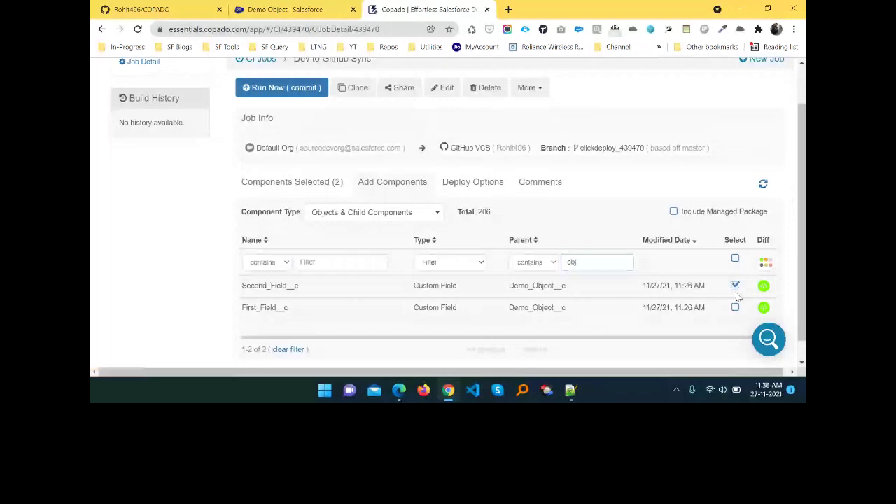
click(735, 307)
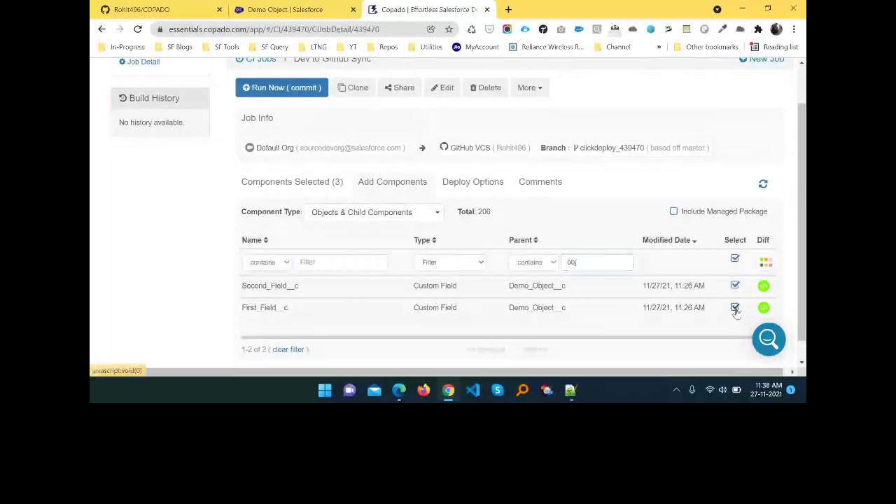
click(322, 192)
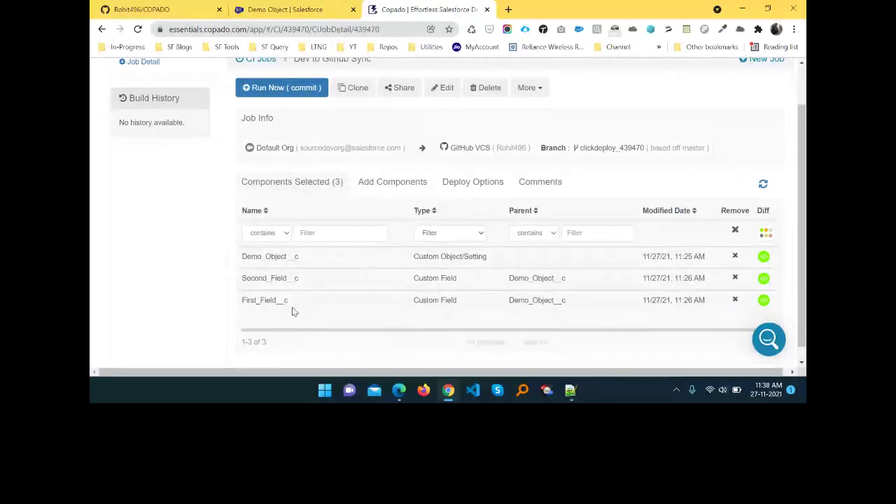
Step: List the available Page Layout components, filter their names by demo, and add Demo Object Layout to the job
click(401, 185)
click(388, 213)
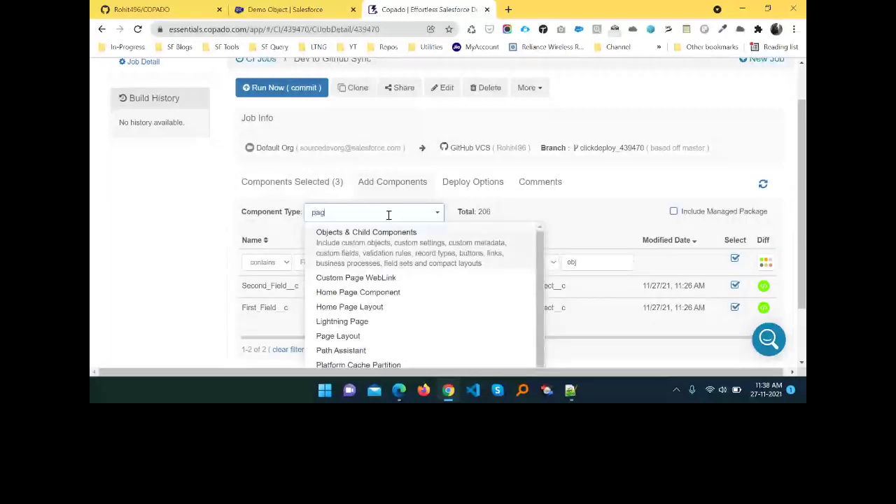
text(e)
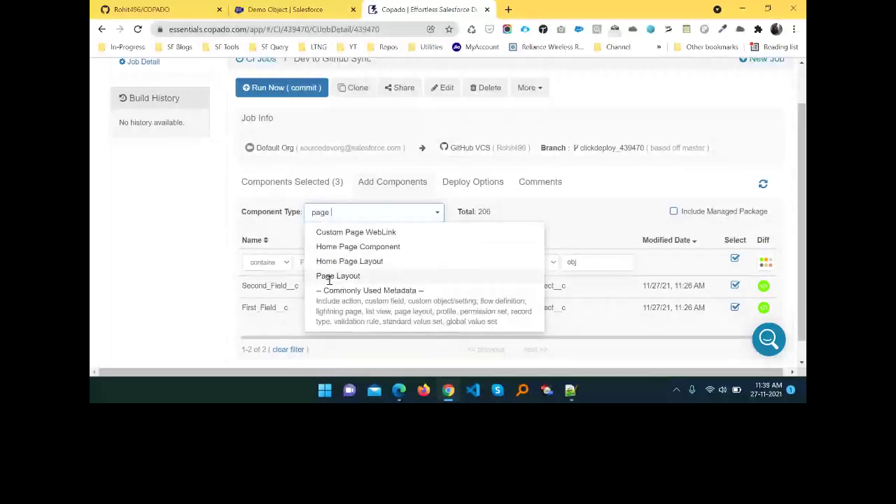
click(330, 277)
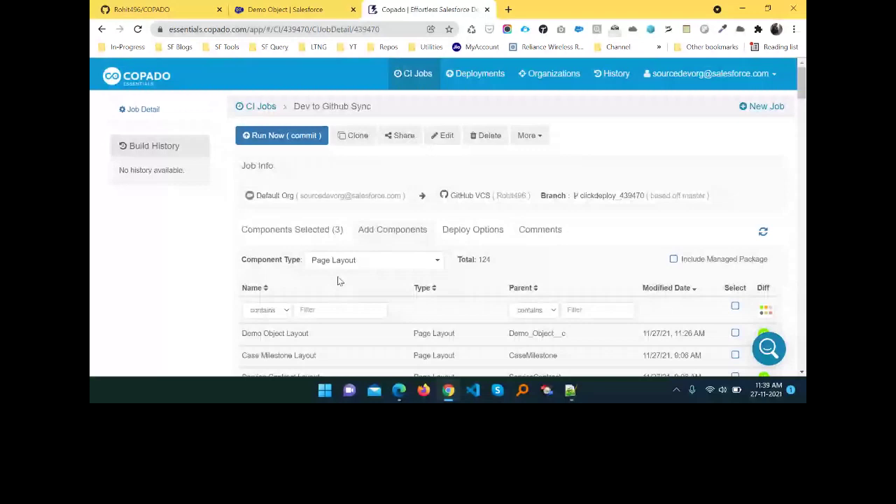
scroll(337, 281, down, 2)
click(337, 245)
text(d)
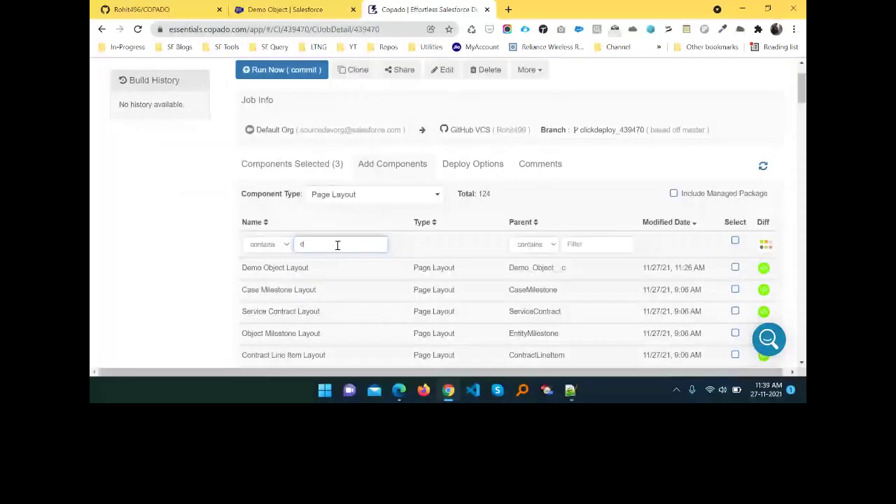
text(emo)
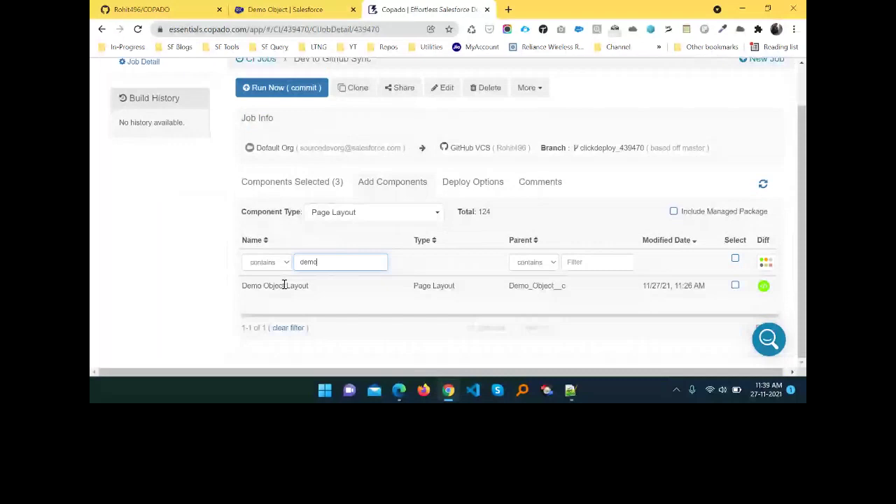
click(735, 286)
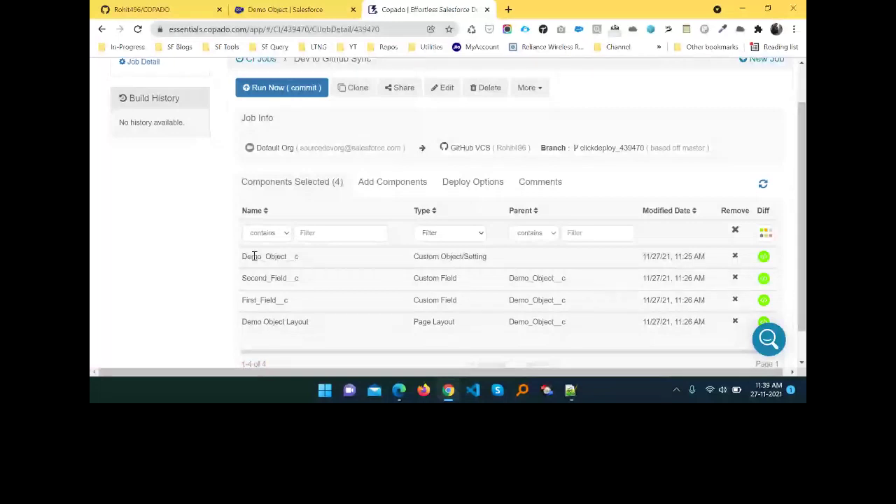
Step: Check the COPADO repository's contents on GitHub, and run the Dev to Github Sync job to commit the selected components
scroll(254, 256, up, 1)
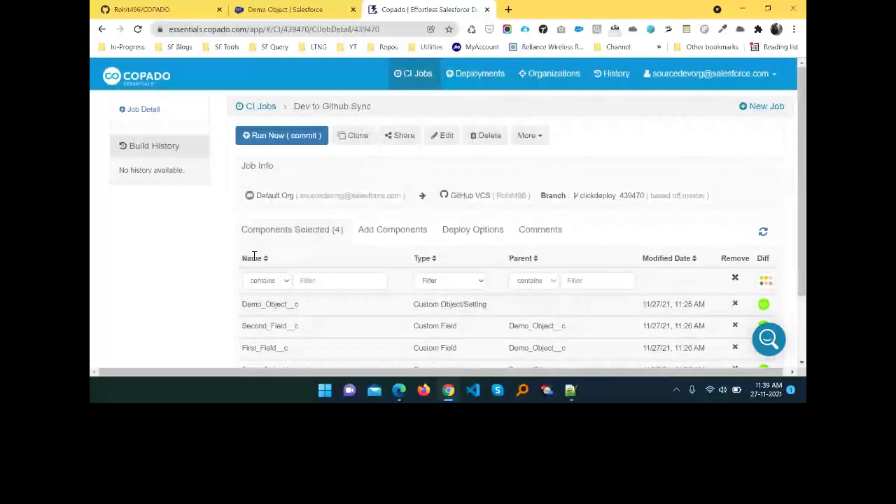
key(ctrl+Tab)
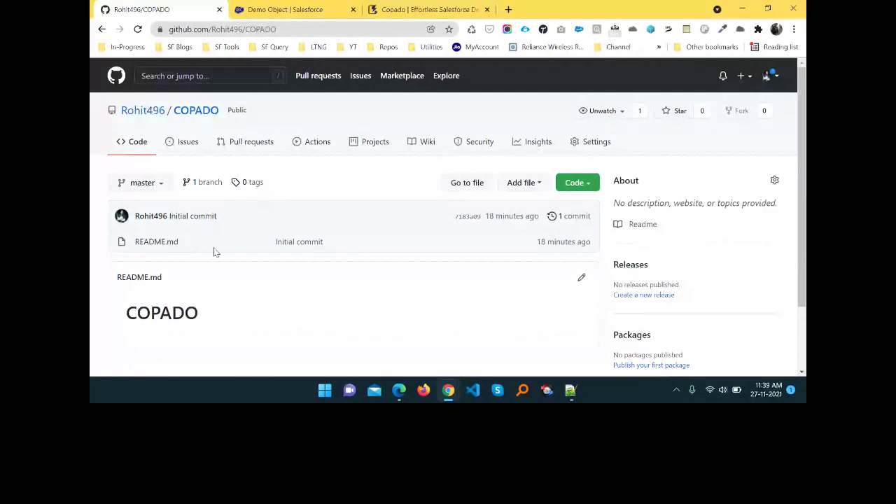
key(ctrl+shift+Tab)
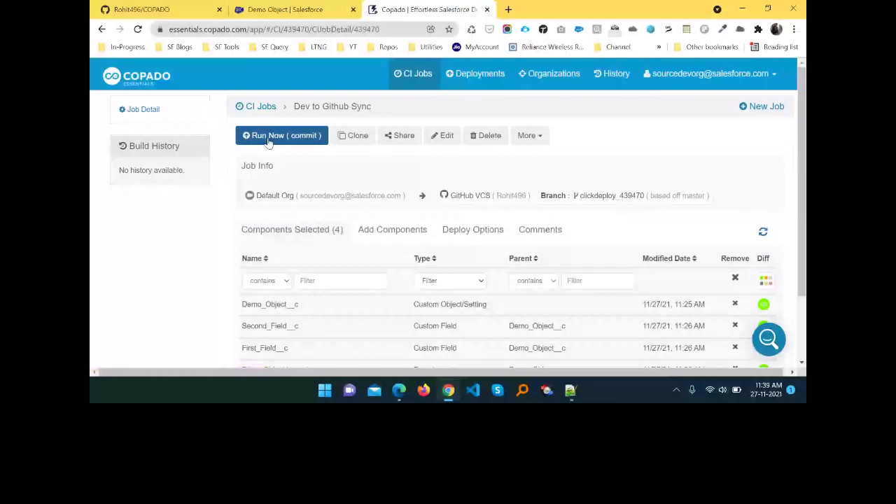
click(268, 142)
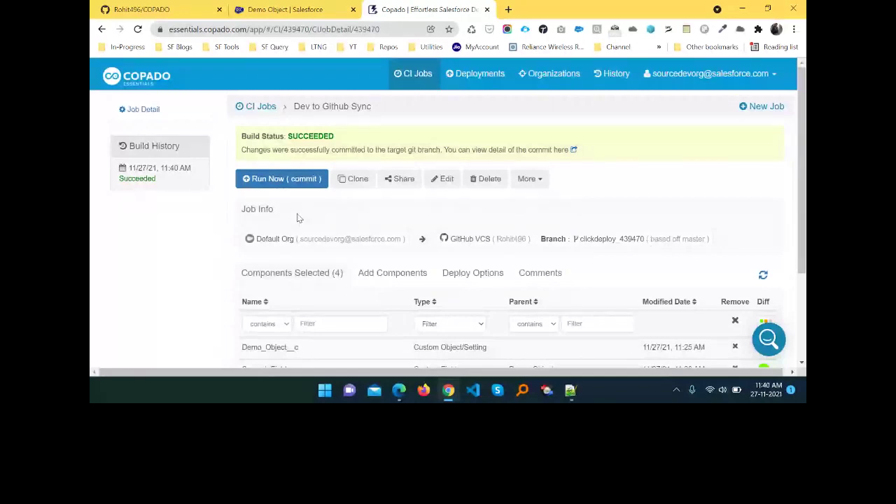
Step: Open the latest build in the job's history and review the components it committed
click(165, 178)
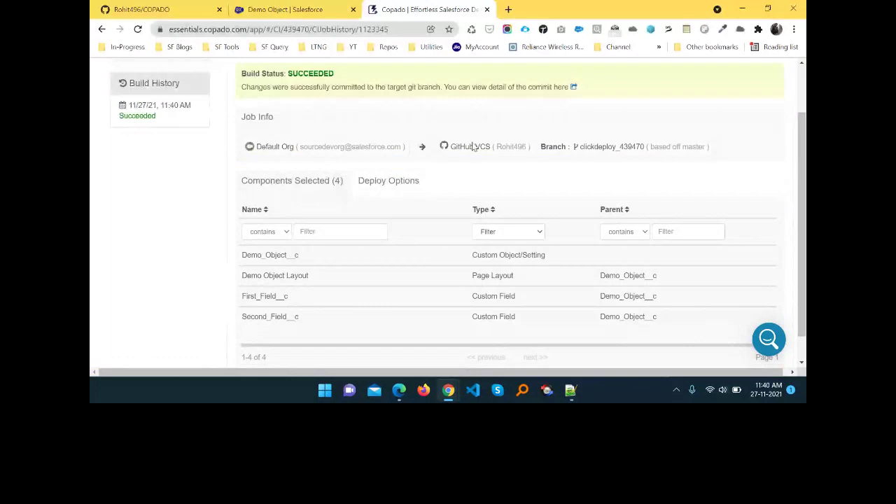
click(411, 176)
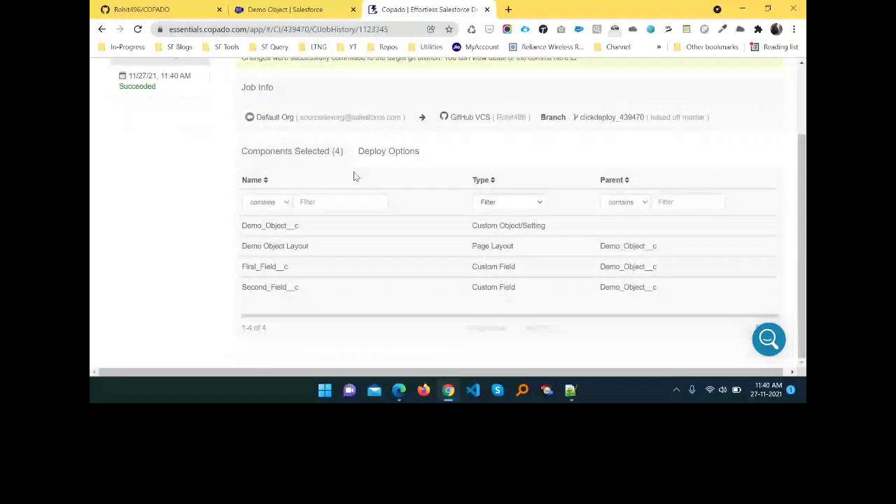
double_click(298, 228)
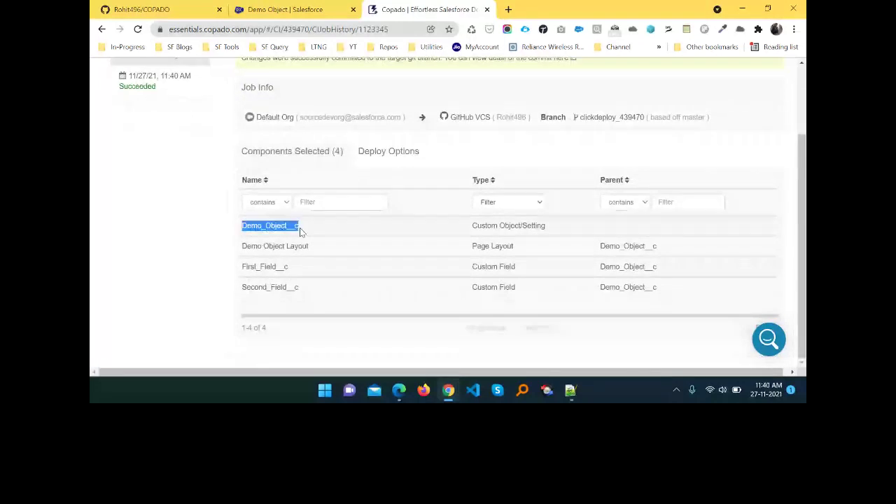
drag(257, 245, 295, 245)
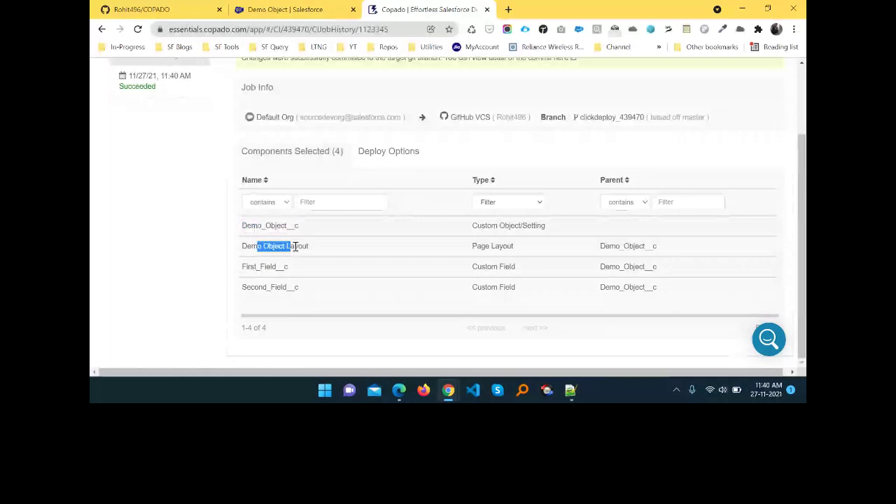
Step: Switch to the COPADO repository on GitHub and open a new pull request comparing the clickdeploy_439470 branch with master
key(ctrl+Tab)
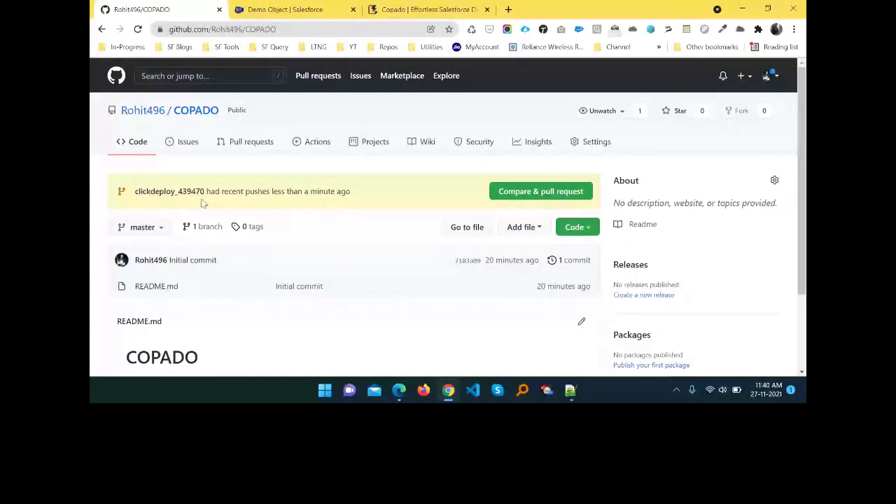
click(434, 8)
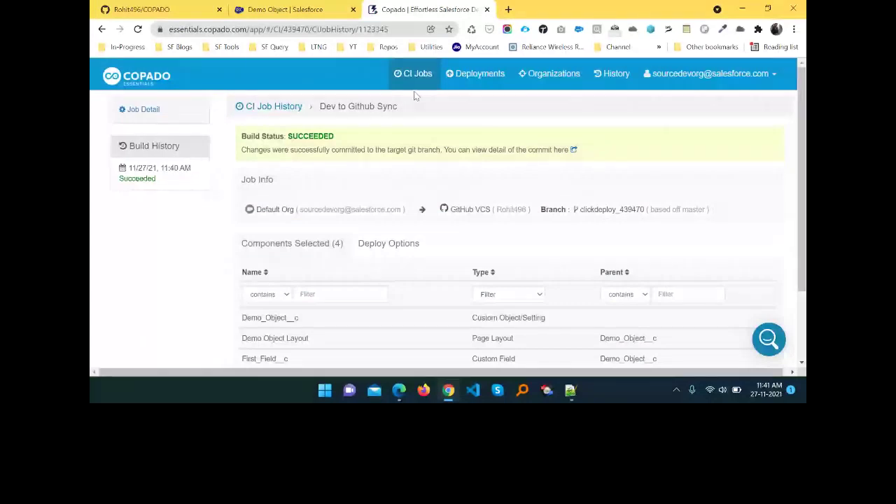
key(ctrl+1)
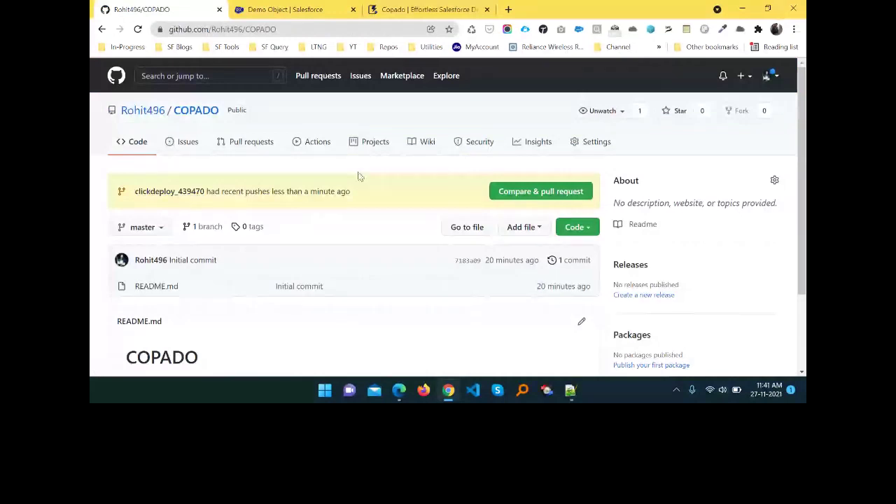
click(509, 194)
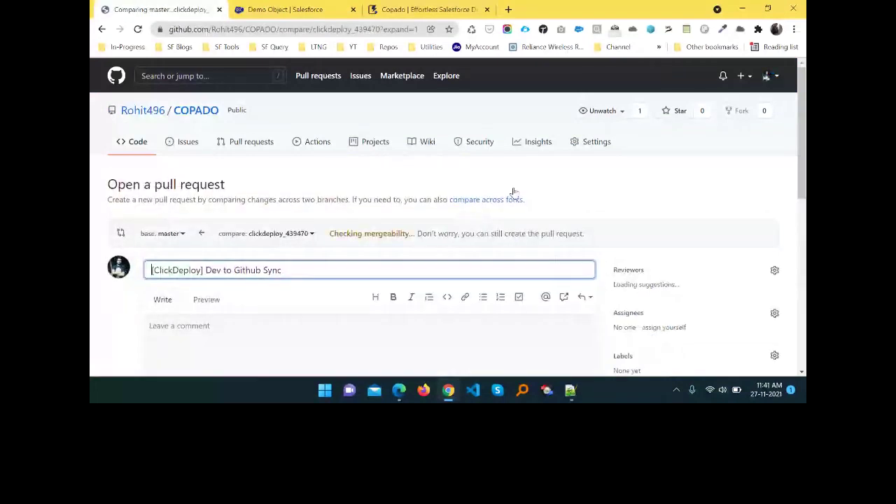
scroll(469, 94, down, 1)
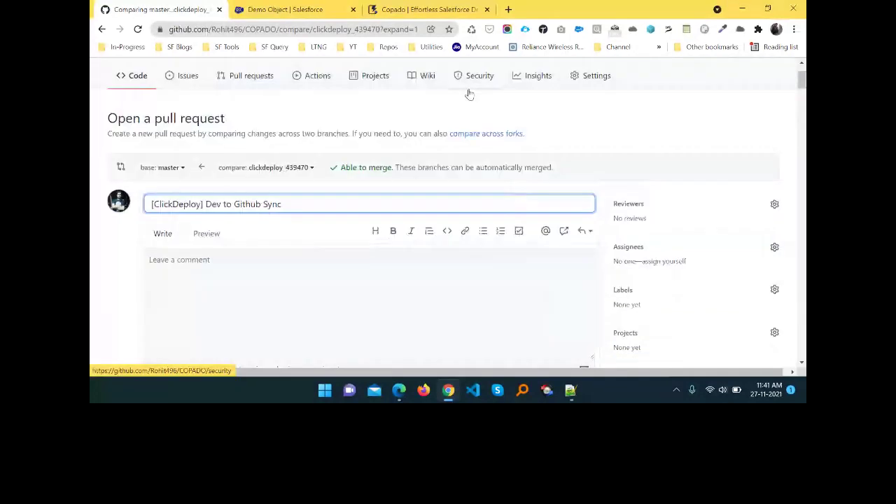
Step: Switch to the presentation PDF and examine the CI and GitHub deployment diagram on page 8
key(alt+Tab)
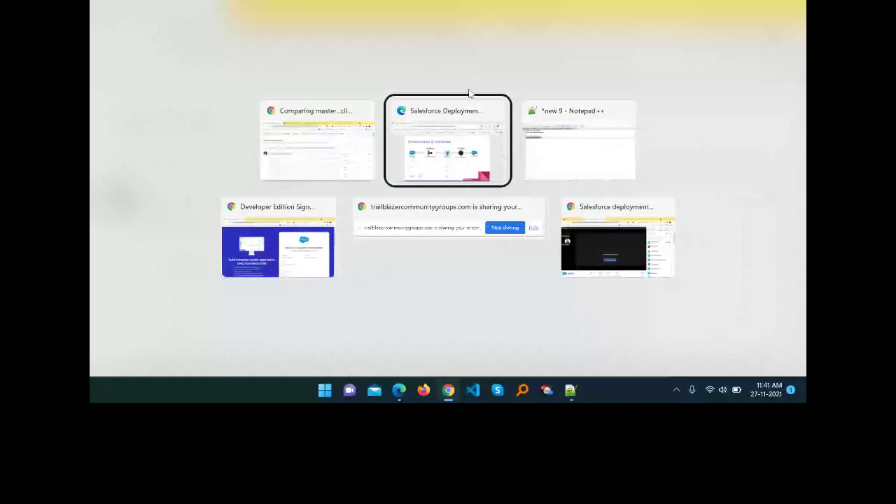
click(467, 105)
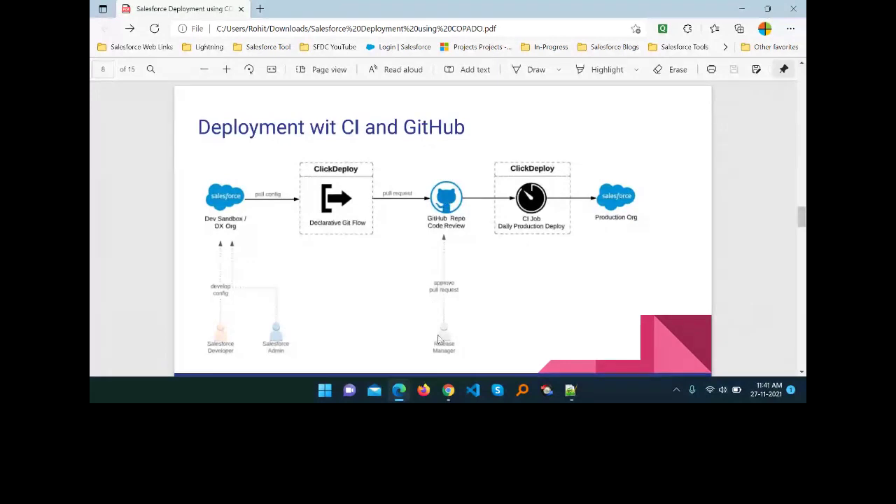
key(alt+Tab)
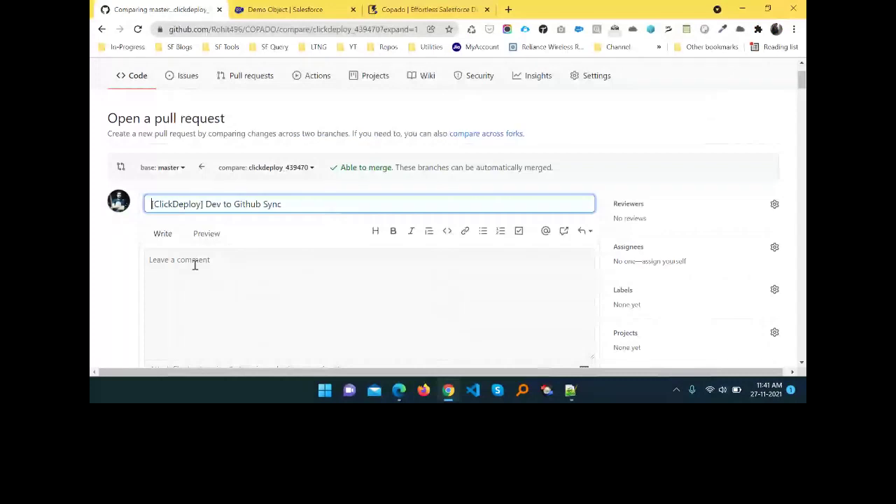
Step: Create the pull request with the comment "approved", merge it into master, and go to the COPADO repository's main page
click(195, 265)
text(appro)
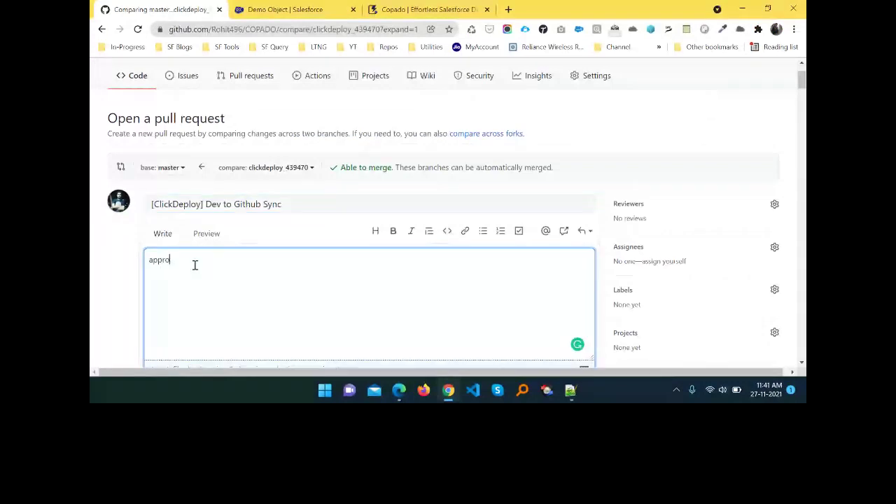
text(ved)
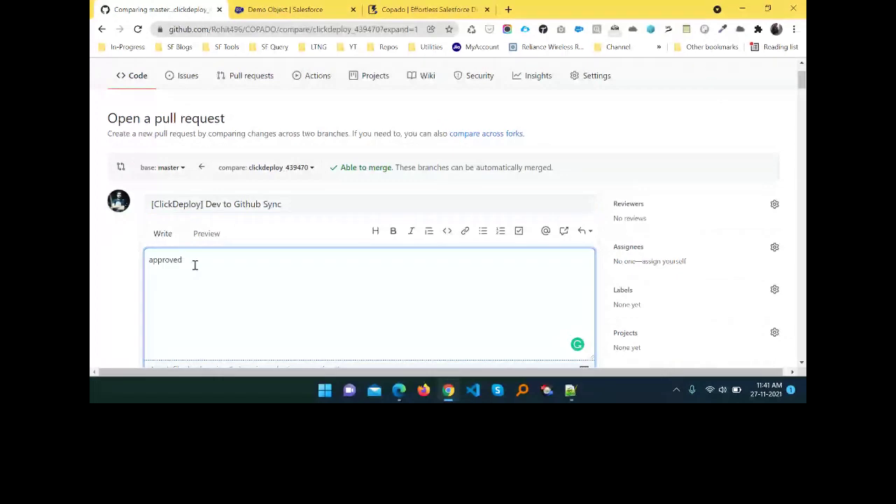
scroll(543, 239, down, 3)
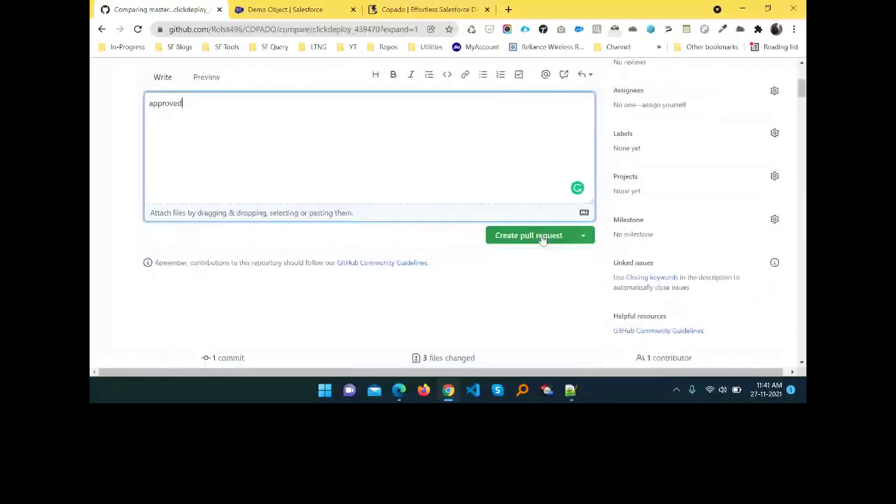
click(543, 240)
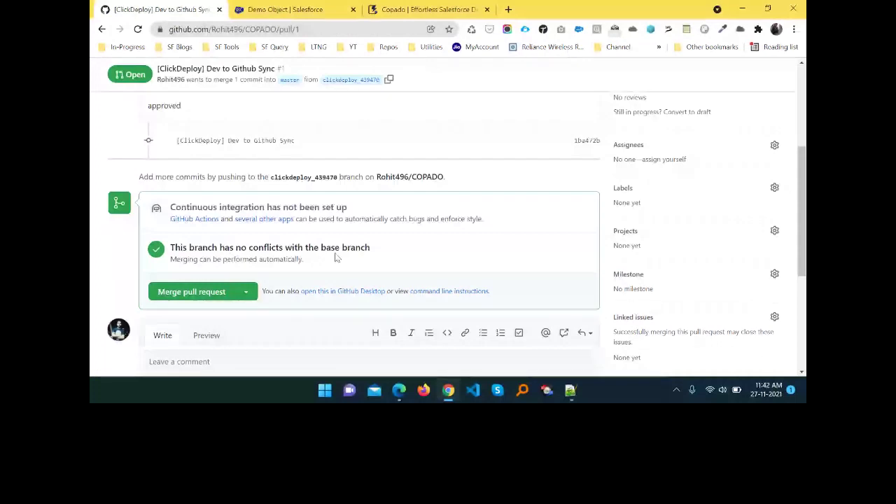
click(231, 291)
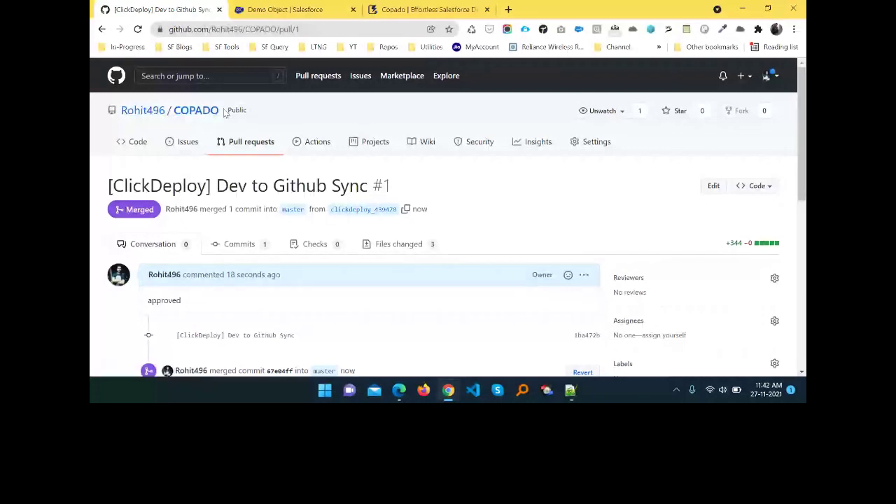
click(185, 112)
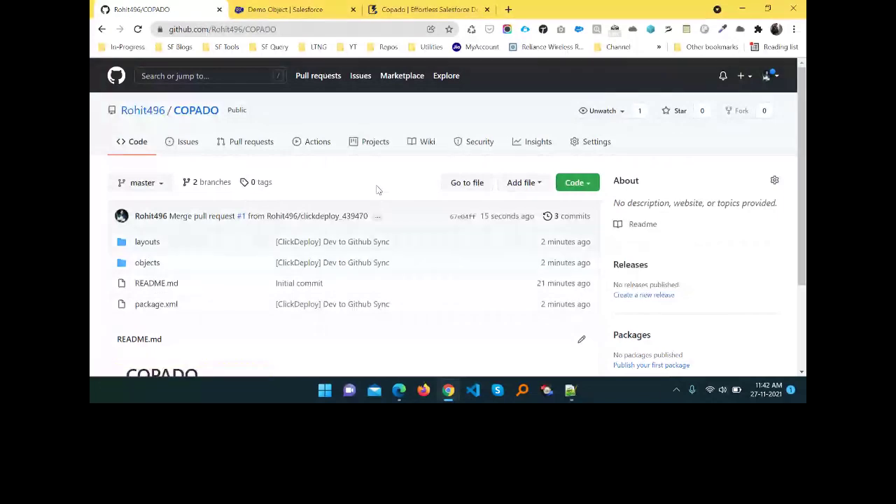
Step: Mark up the path from the Dev Sandbox to the GitHub Repo in red on the presentation's deployment diagram
key(alt+Tab)
mouse_move(235, 174)
mouse_down()
mouse_move(212, 172)
mouse_move(249, 144)
mouse_move(432, 173)
mouse_move(219, 175)
mouse_move(430, 189)
mouse_move(432, 168)
mouse_up()
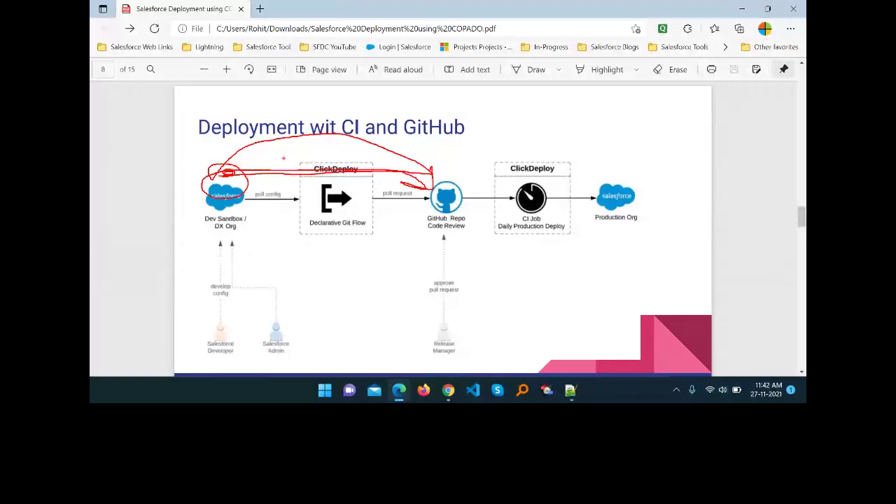
drag(253, 149, 254, 170)
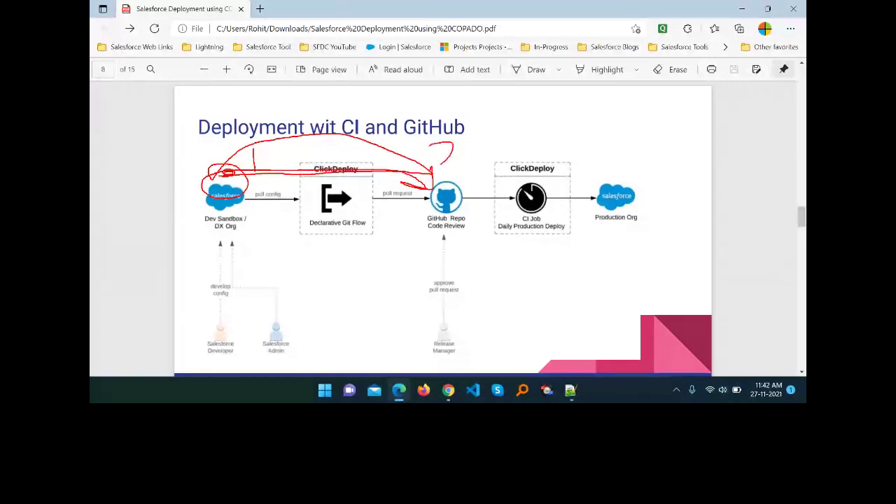
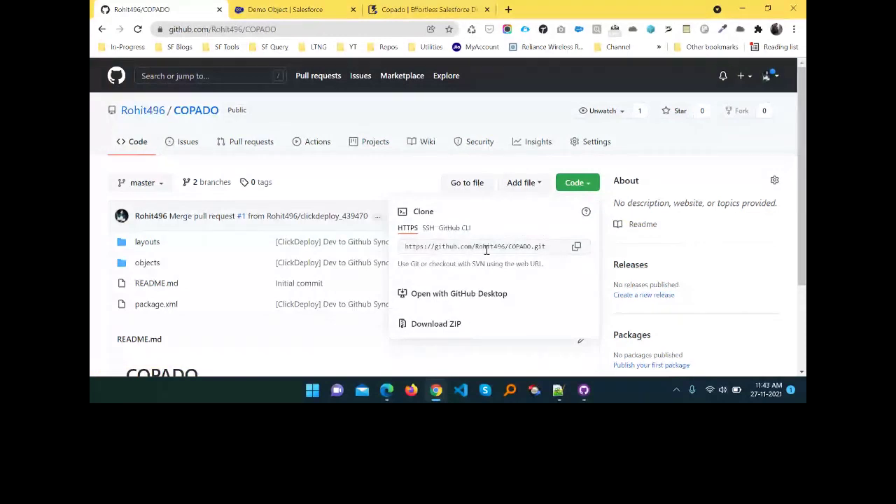
Step: Switch to GitHub Desktop and clone the COPADO repository into the Documents\GitHub\NewDemo\COPADO folder
click(351, 142)
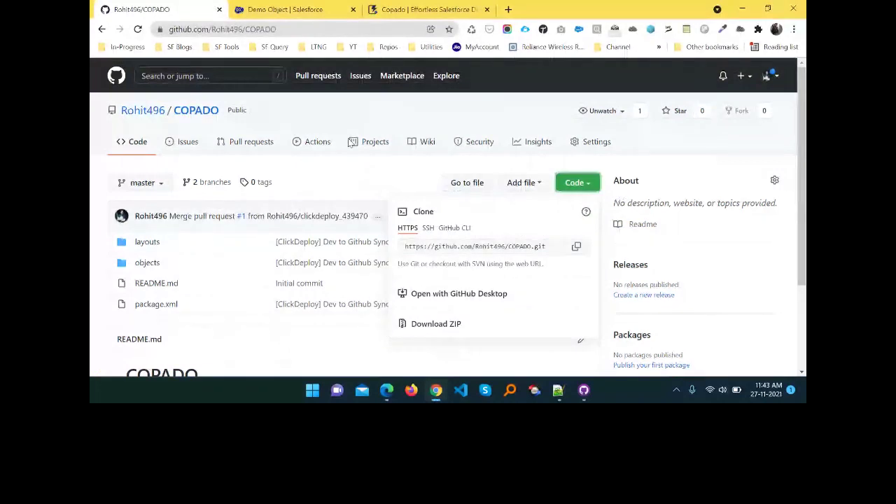
key(alt+Tab)
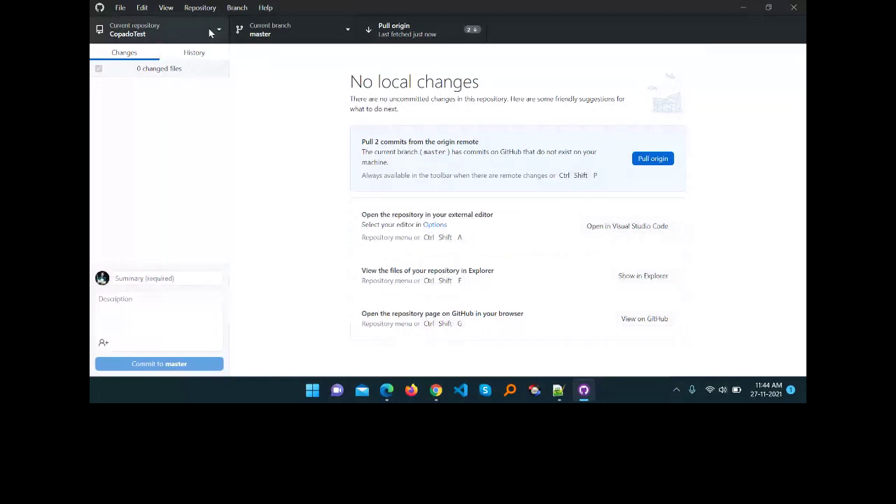
click(120, 8)
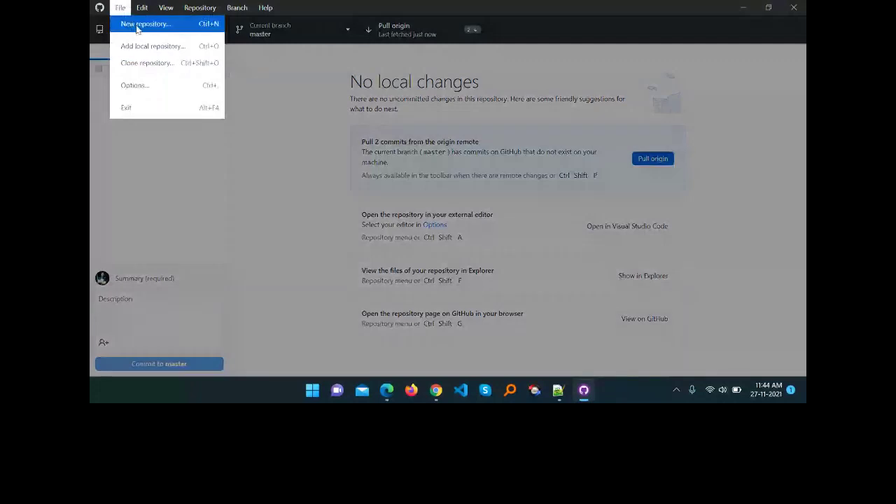
click(146, 63)
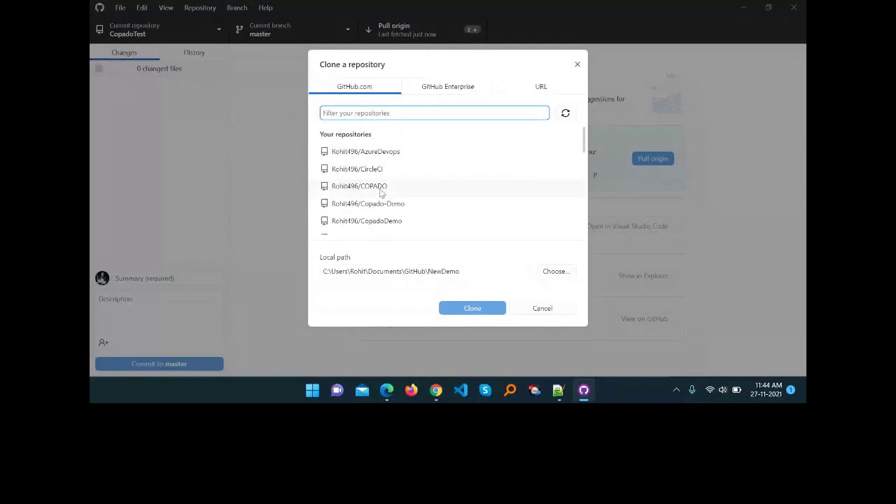
click(376, 187)
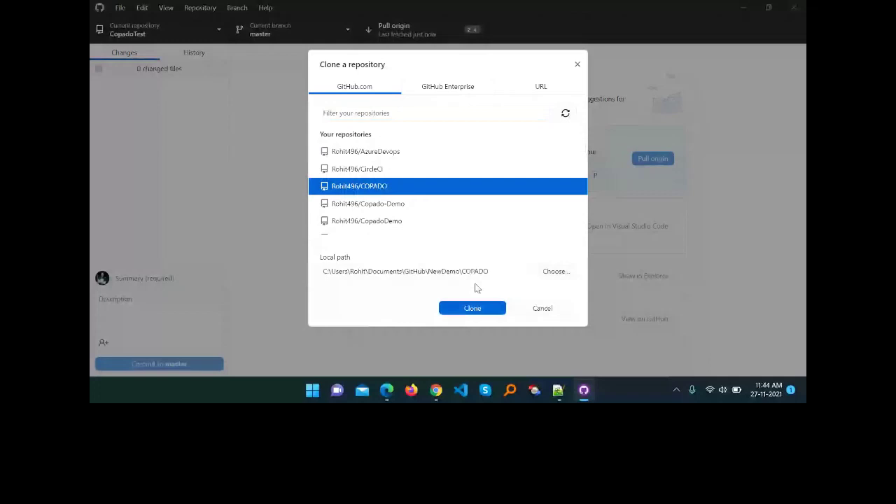
drag(493, 271, 306, 272)
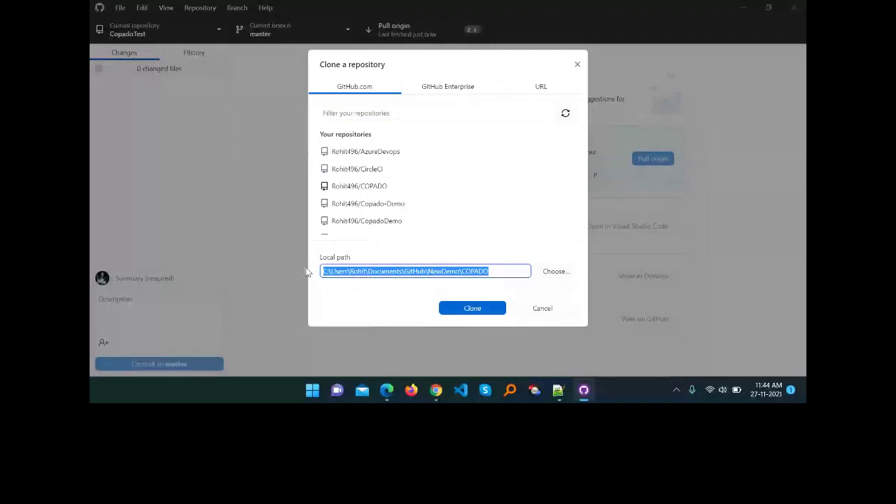
click(454, 315)
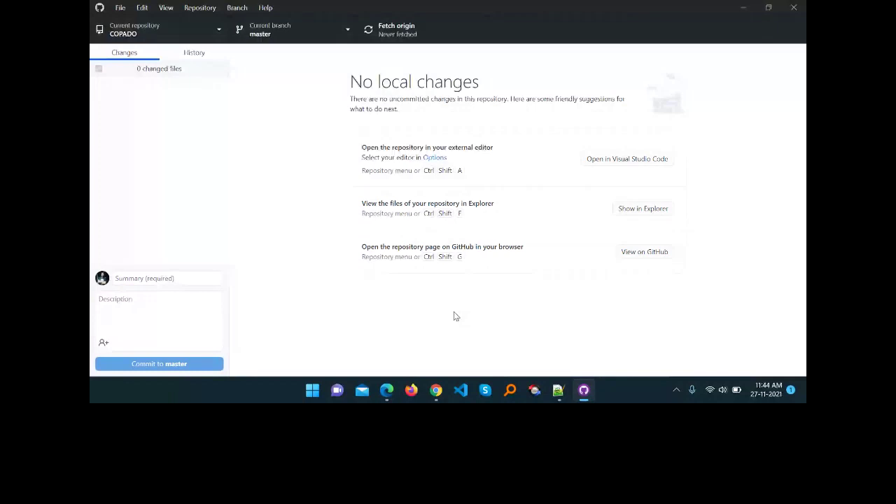
Step: Browse in File Explorer to Documents\GitHub\NewDemo\COPADO, narrow the navigation pane, and check the cloned files
key(super+e)
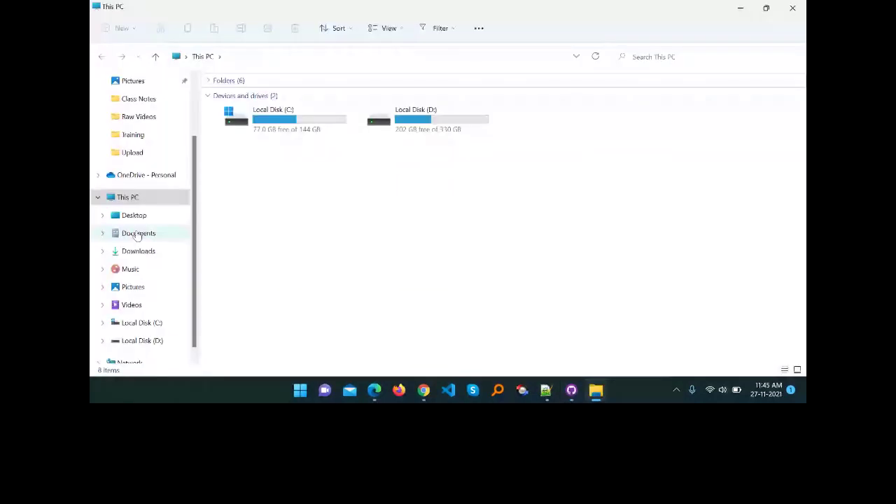
click(138, 236)
double_click(262, 100)
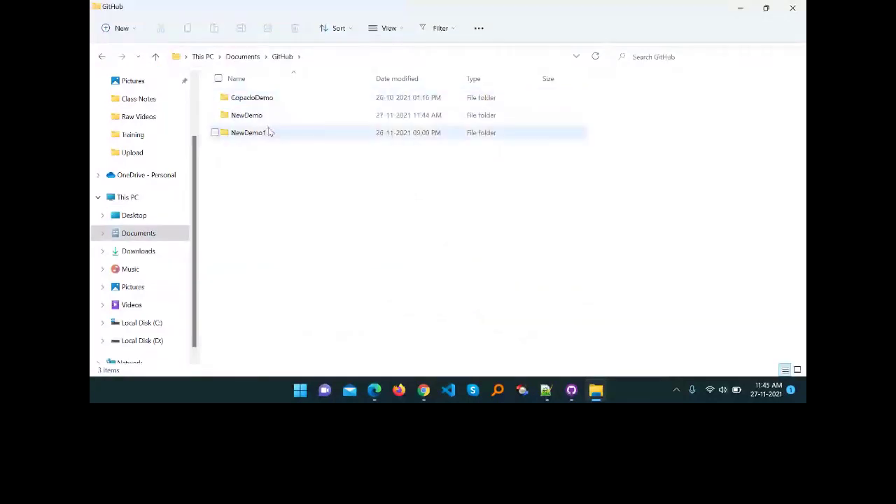
double_click(249, 115)
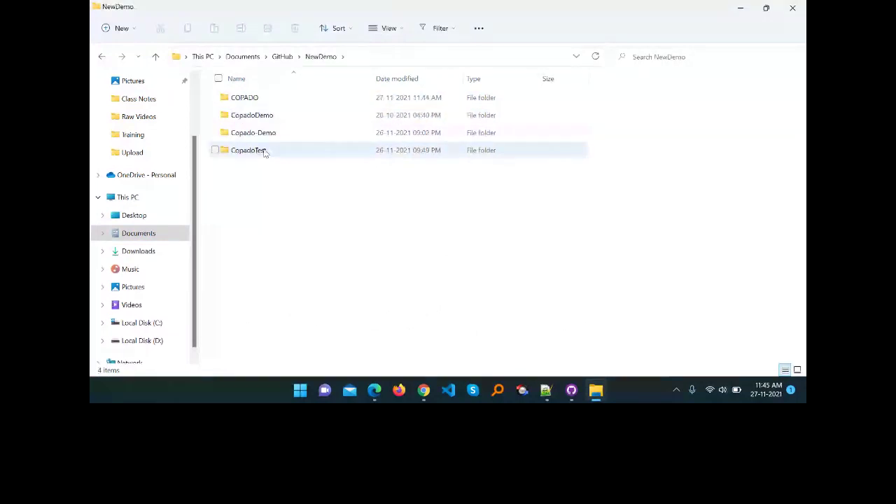
double_click(244, 98)
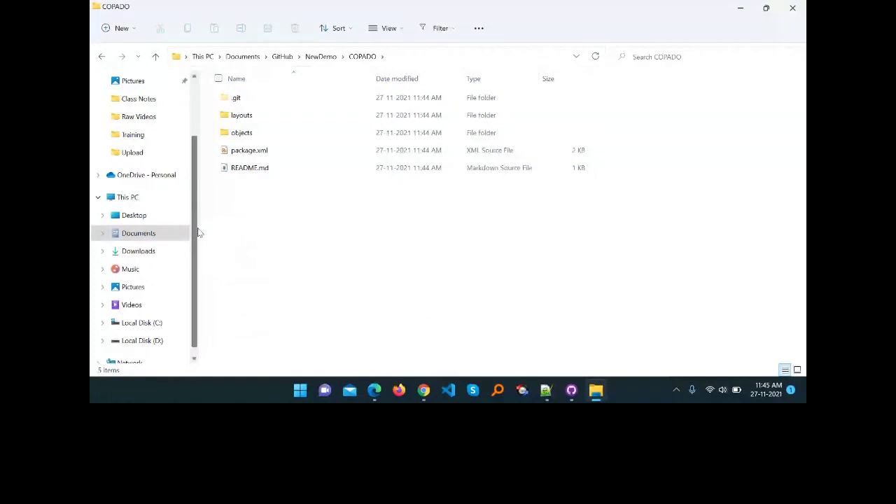
drag(202, 231, 91, 223)
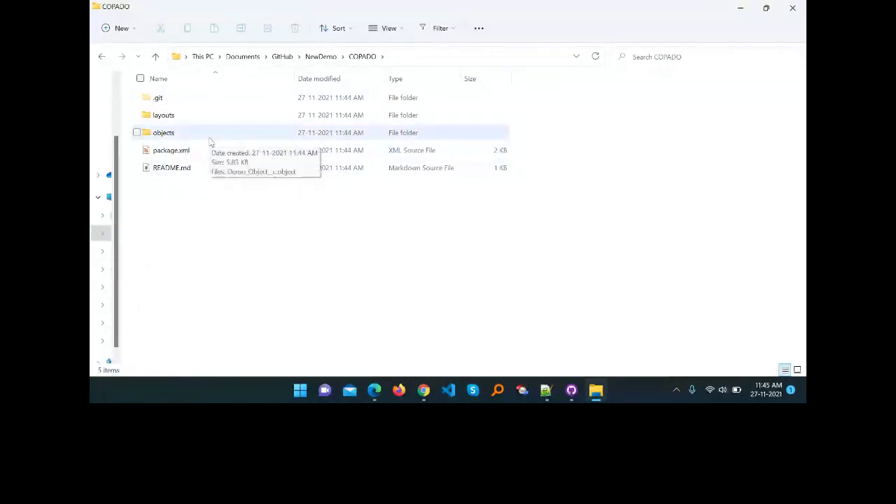
key(alt+Tab)
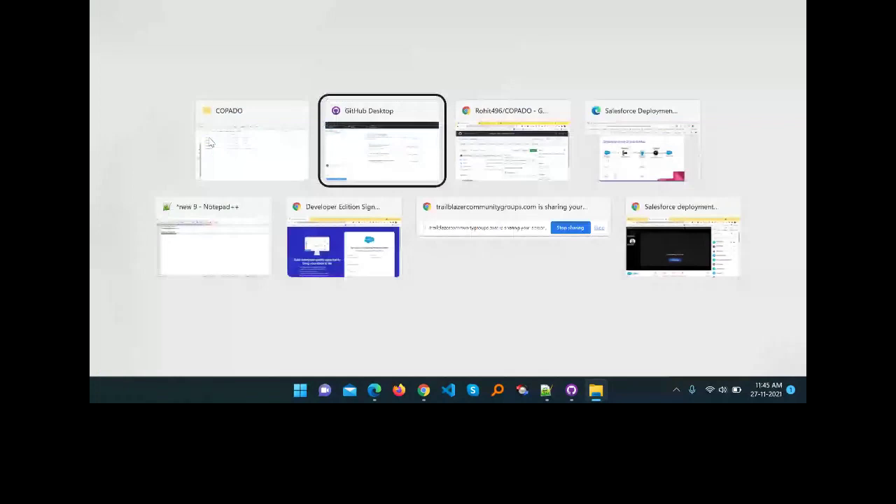
click(209, 143)
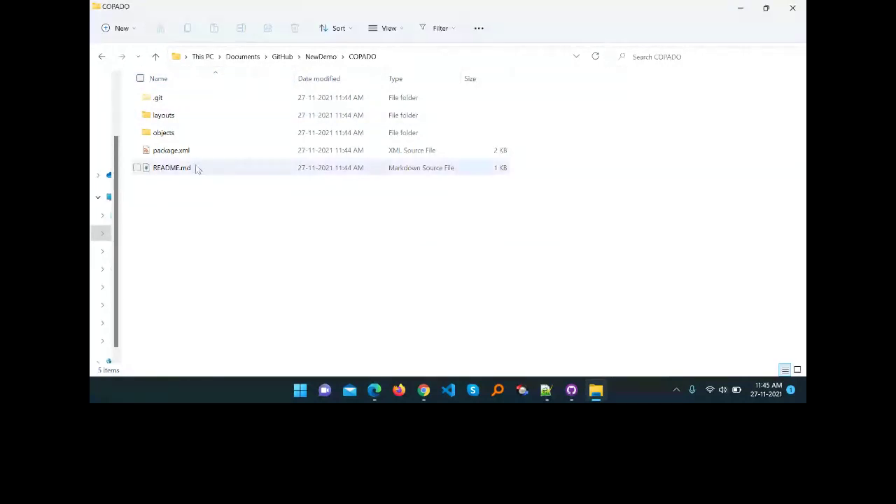
Step: Open Demo_Object__c.object from the cloned repository's objects folder in Notepad++
double_click(184, 135)
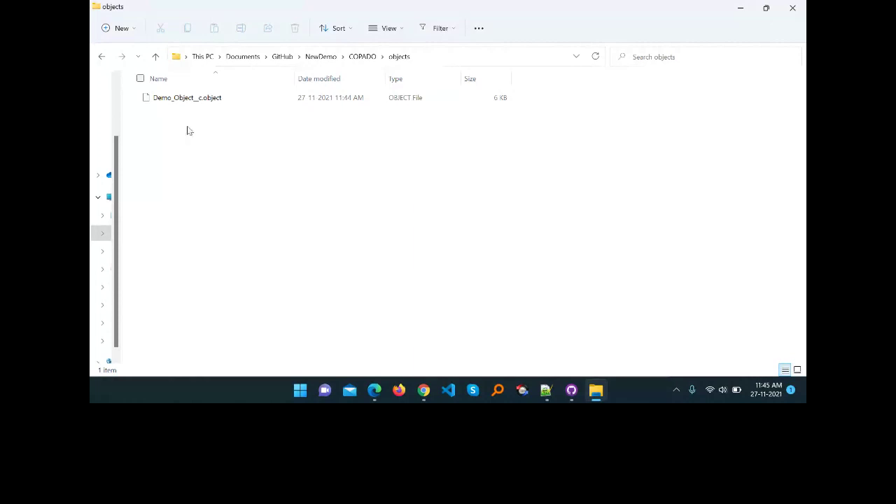
click(184, 101)
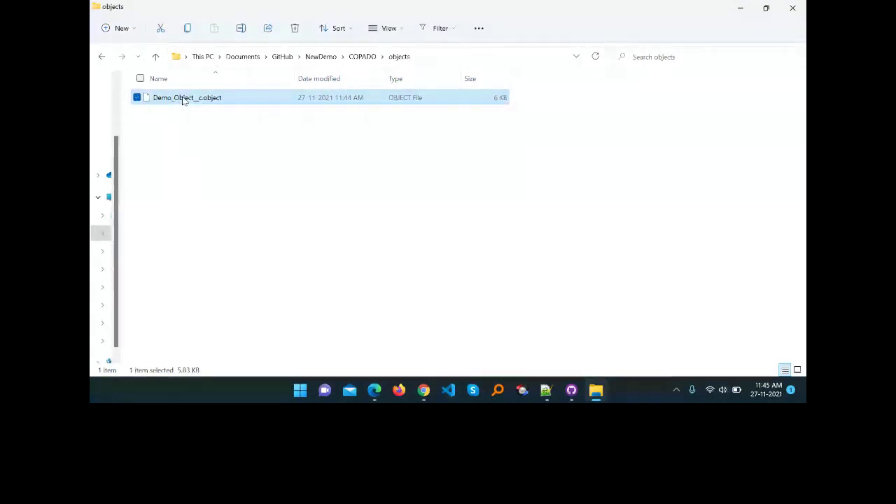
right_click(184, 101)
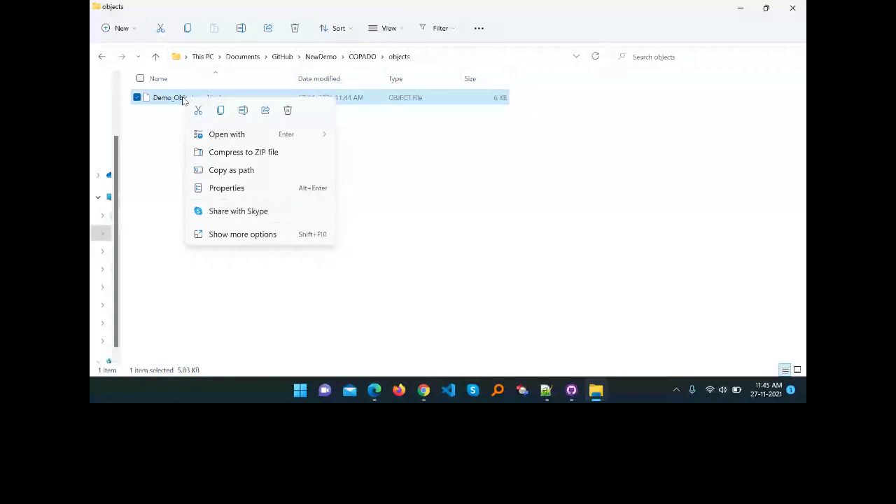
click(244, 235)
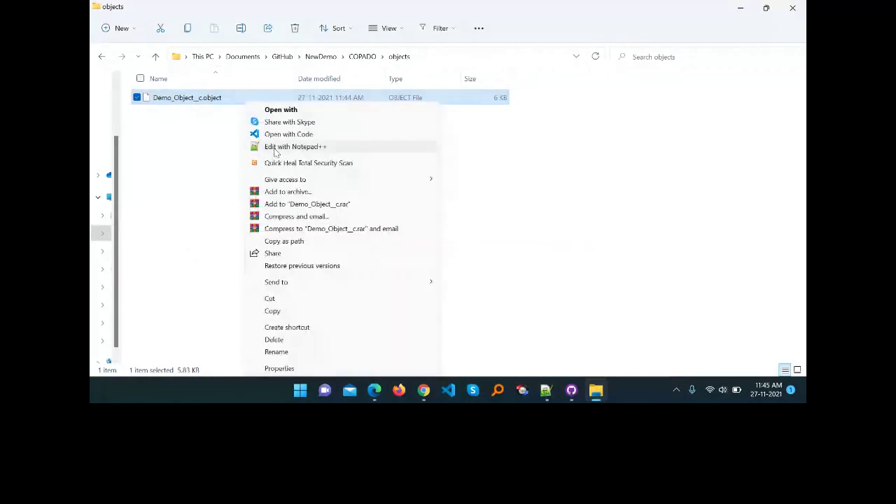
click(275, 148)
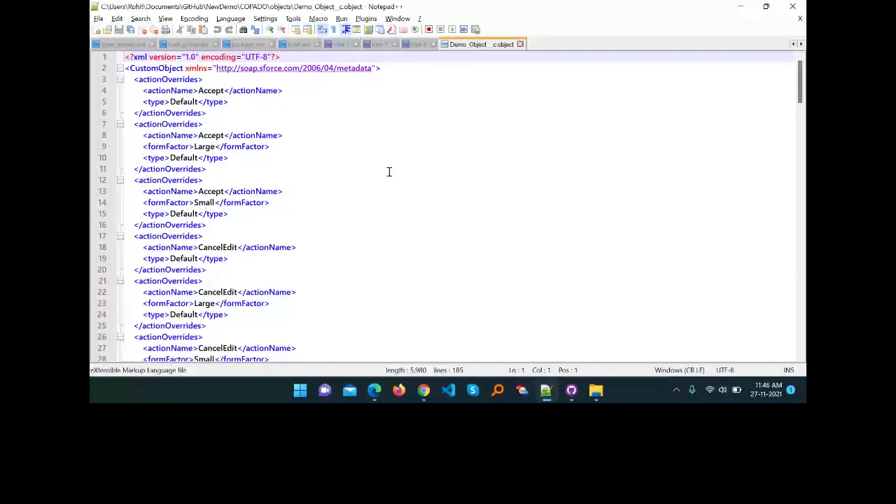
Step: Insert a blank line above First_Field__c's fullName entry, save the file, and check the change in GitHub Desktop
scroll(389, 172, down, 20)
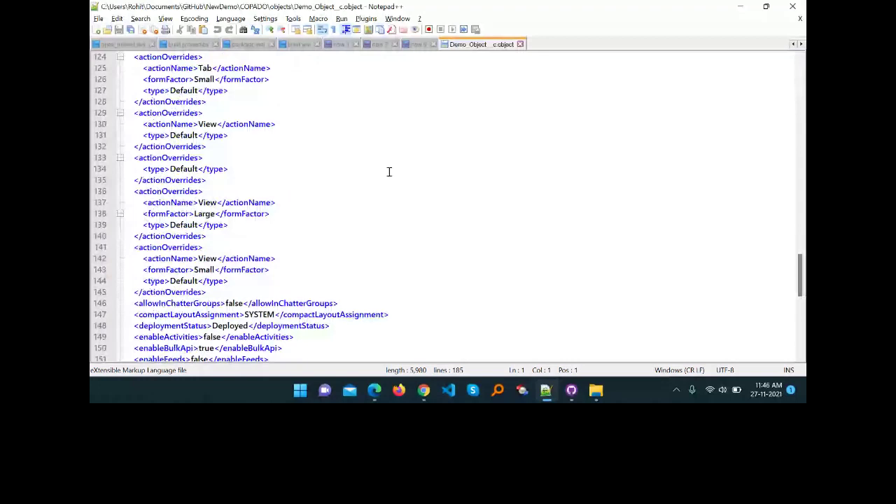
scroll(194, 181, down, 12)
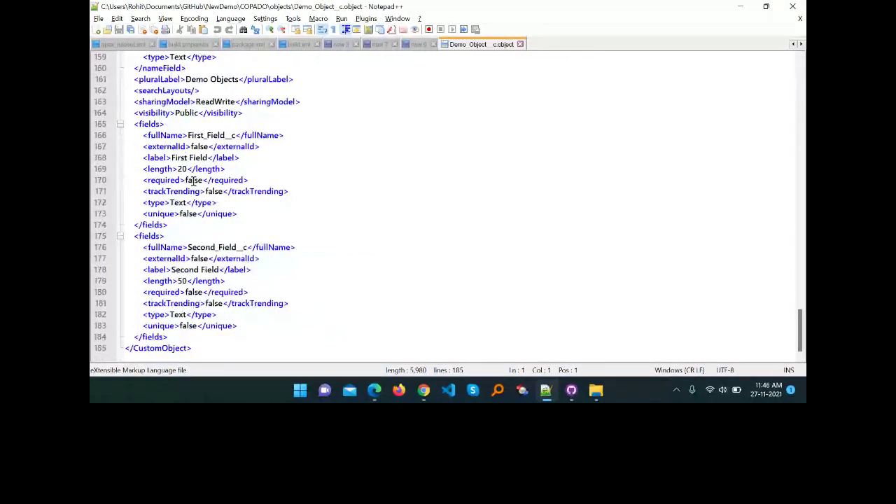
click(172, 129)
key(Return)
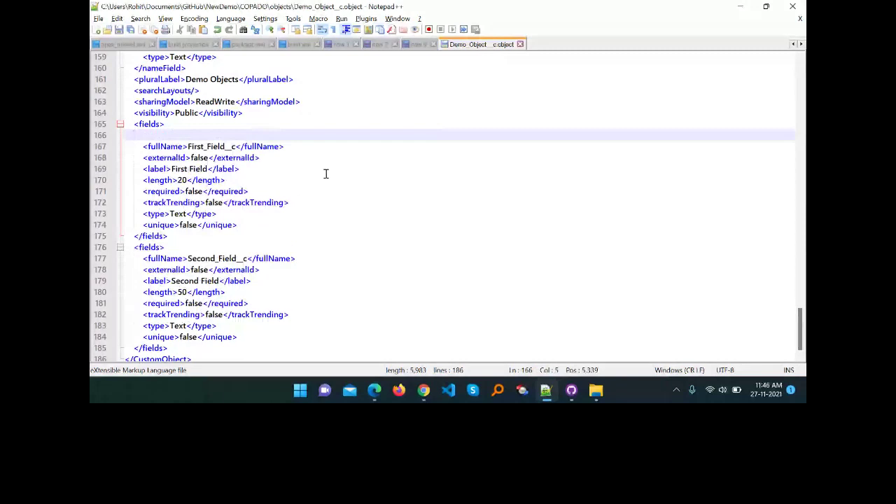
key(alt+Tab)
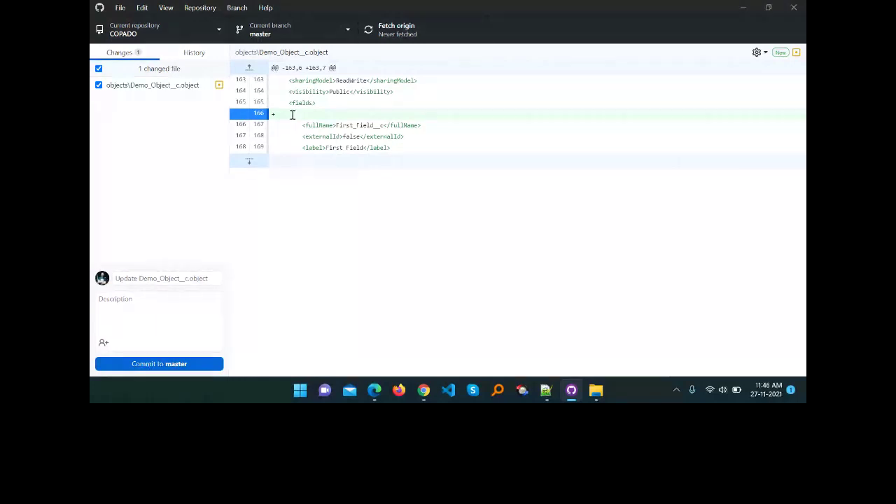
Step: Commit the Demo_Object__c.object change to master with the summary dummy and push it to origin
click(140, 279)
text(dummy)
click(135, 311)
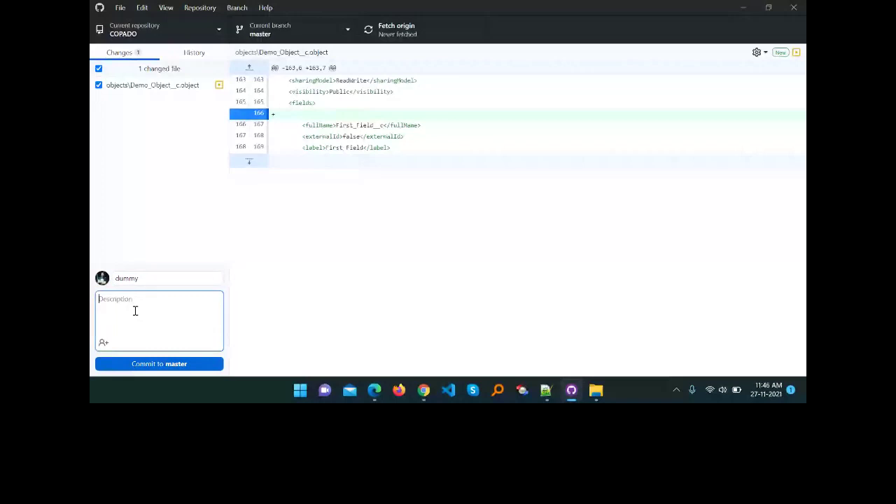
click(146, 365)
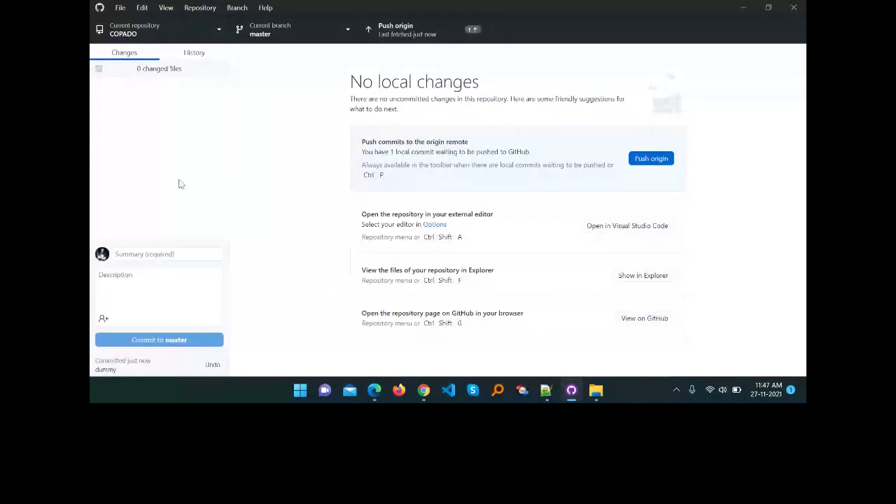
click(398, 35)
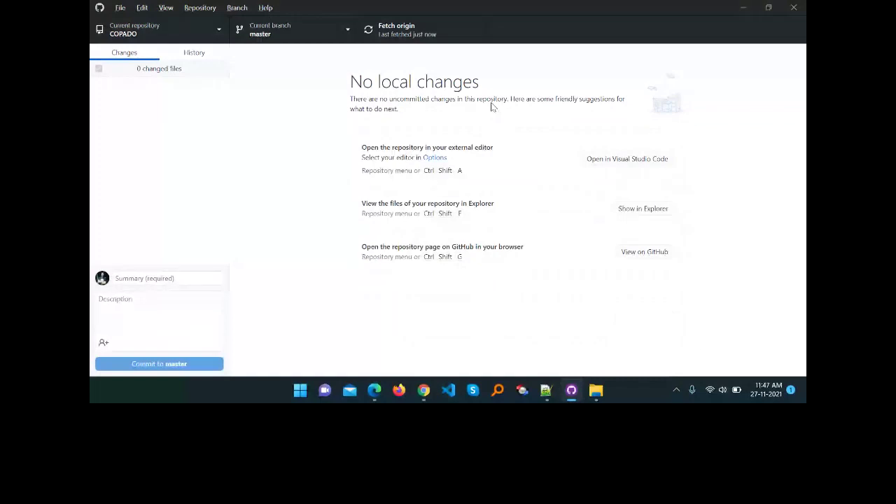
Step: Switch to Copado Essentials in the browser and return from the Dev to Github Sync build history to the CI jobs list
key(alt+Tab)
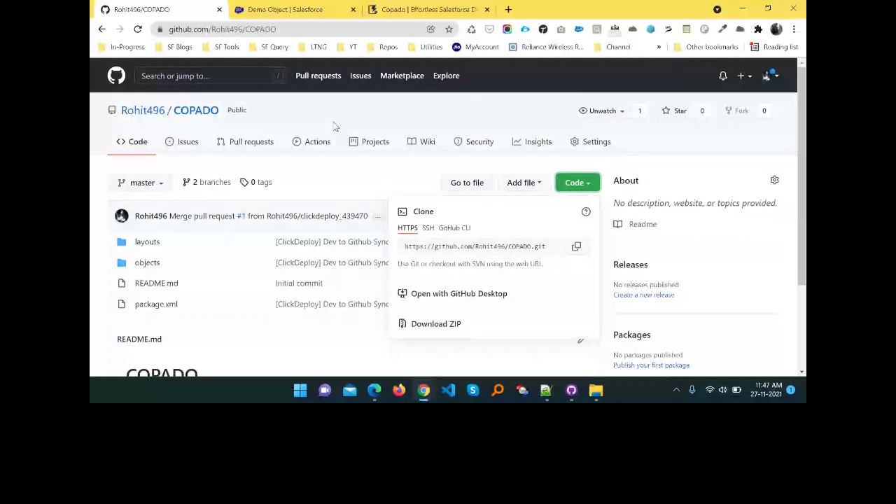
key(ctrl+shift+Tab)
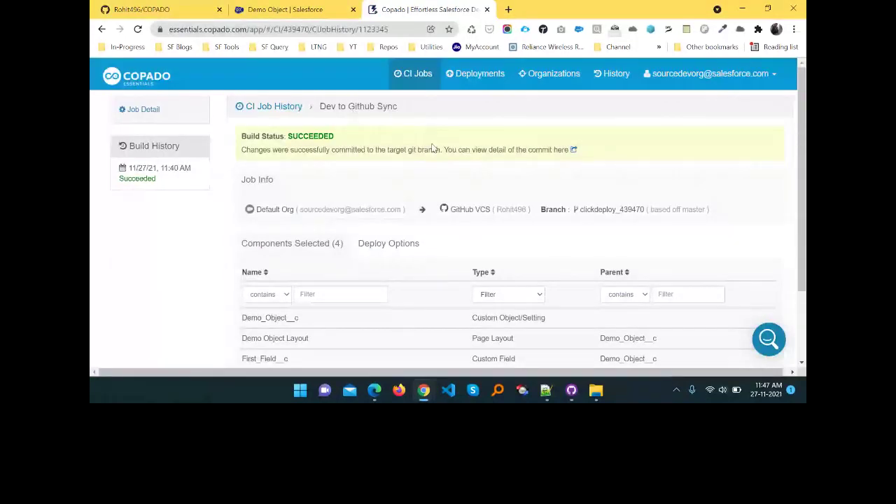
key(F5)
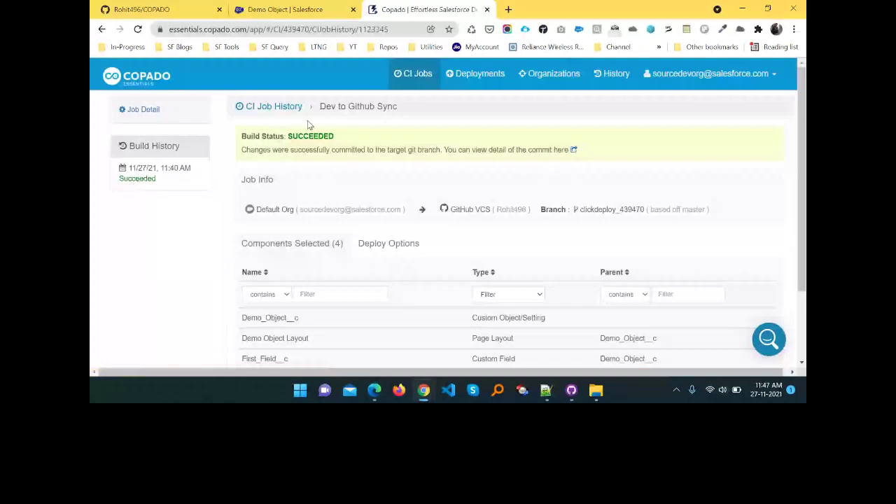
click(274, 106)
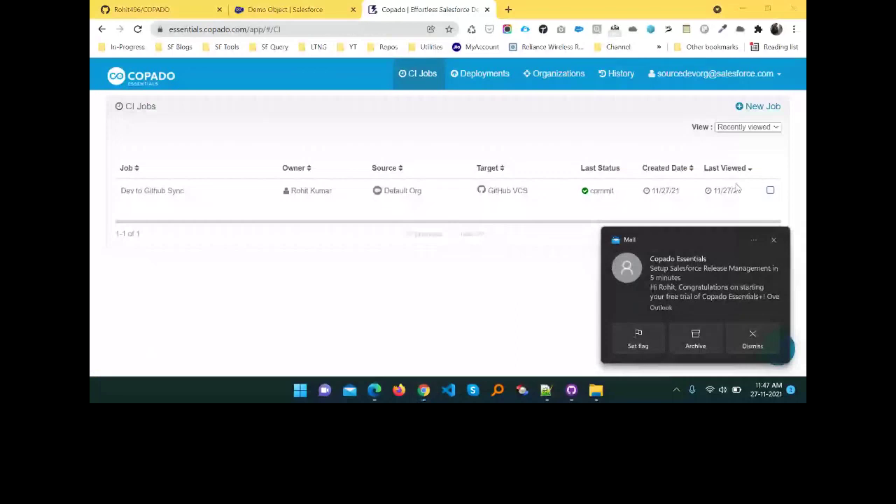
click(757, 106)
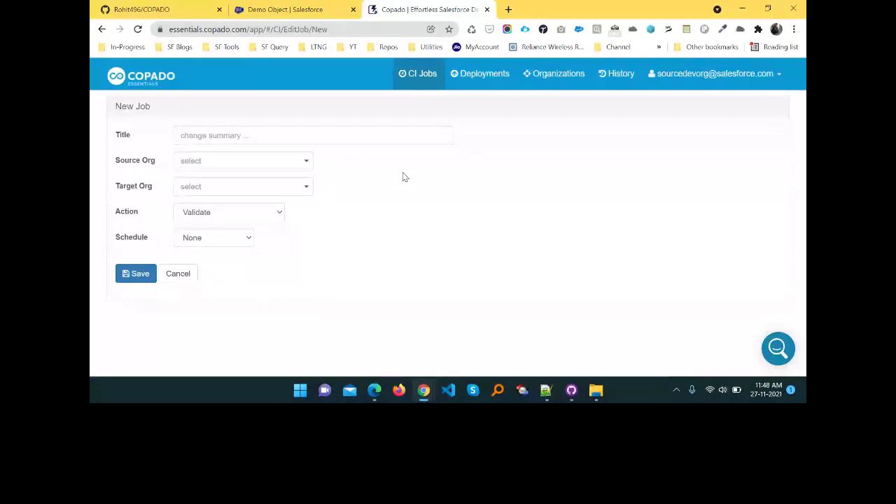
click(200, 134)
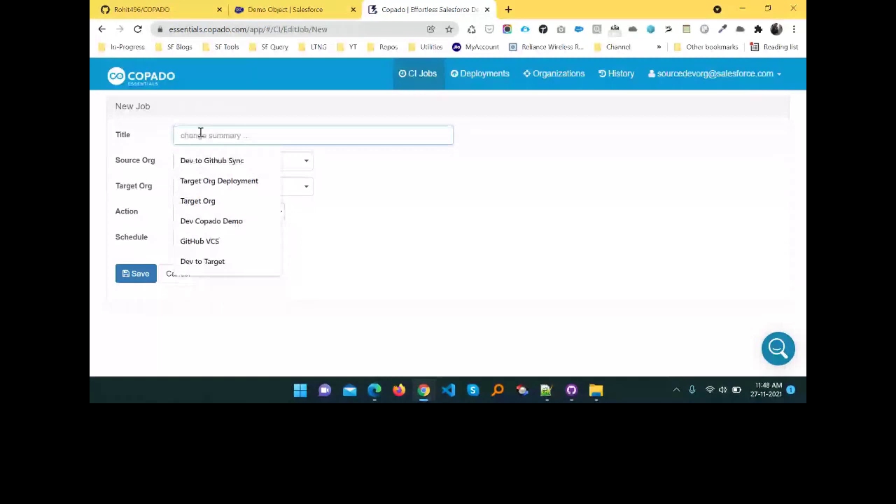
click(203, 161)
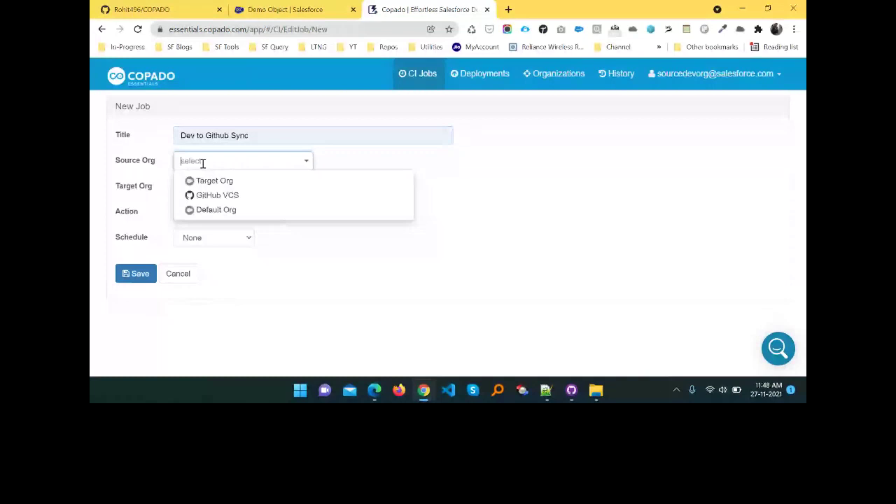
click(215, 209)
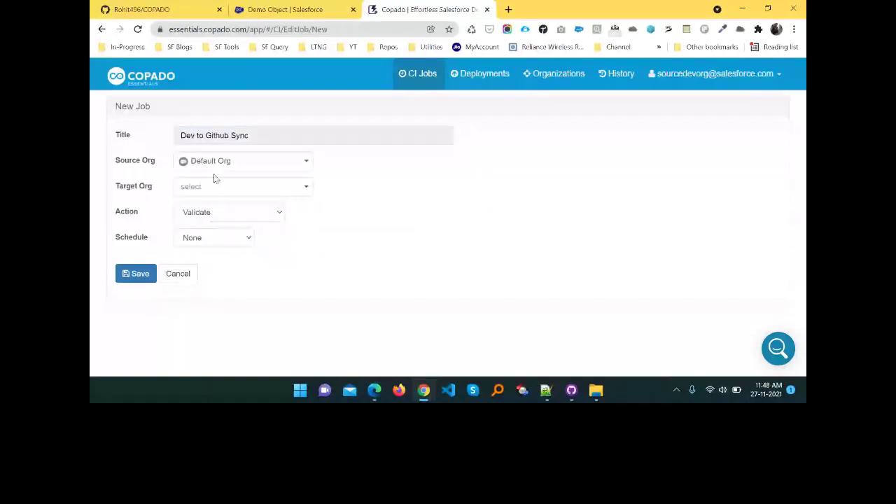
click(213, 187)
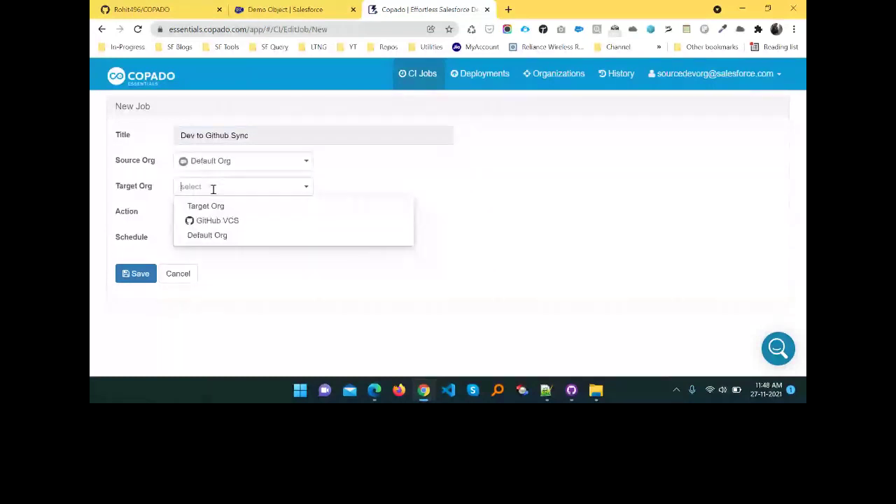
click(214, 220)
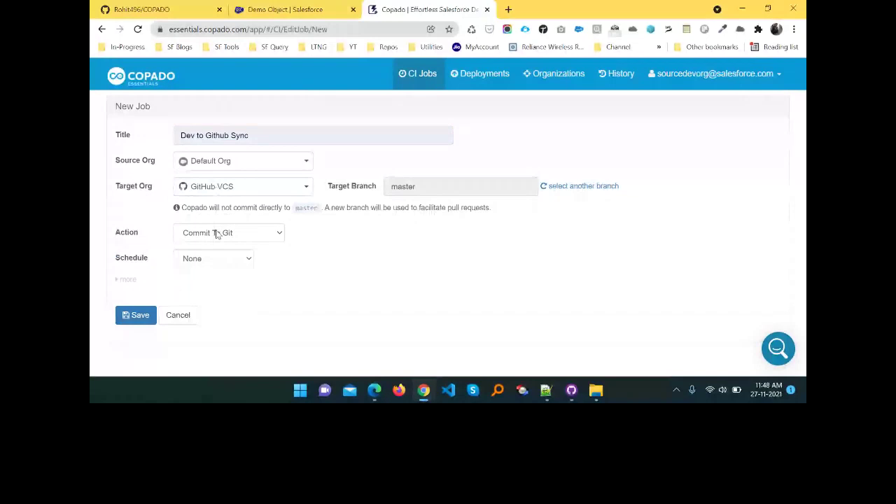
click(136, 315)
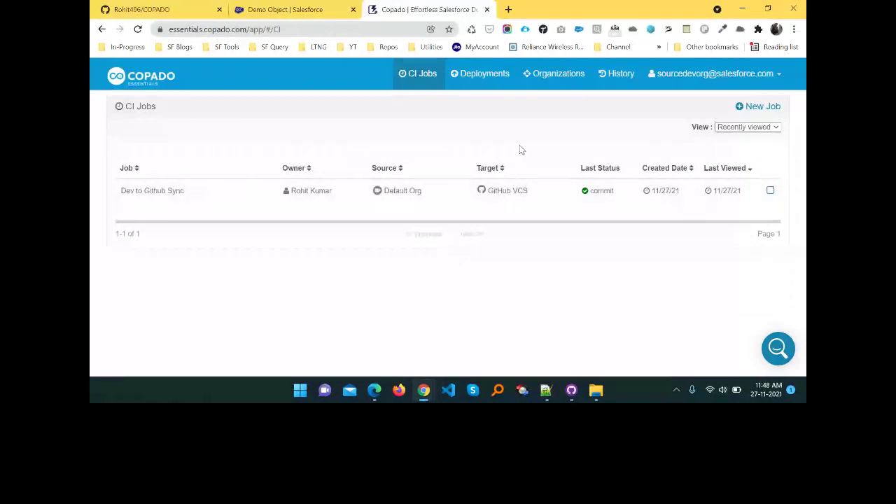
Step: View the Dev to Github Sync job's history, and check the objects folder in the COPADO repository on GitHub for the pushed commit
click(153, 190)
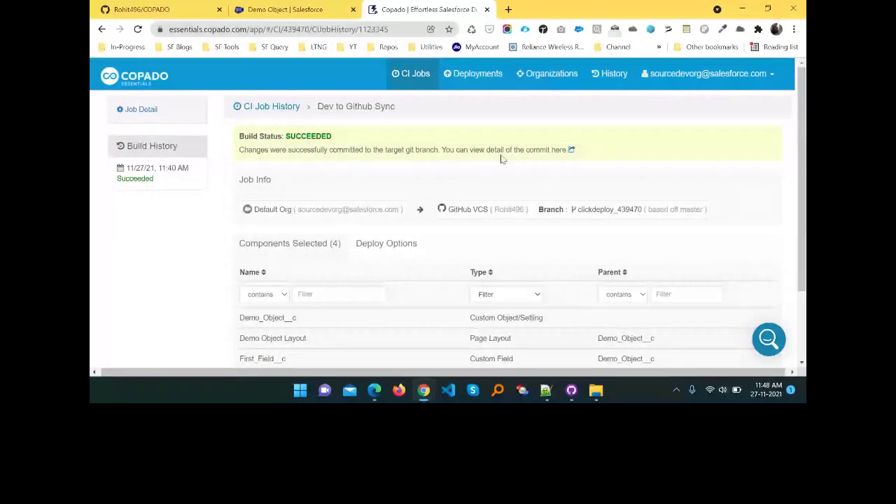
key(alt+Tab)
key(alt+Tab)
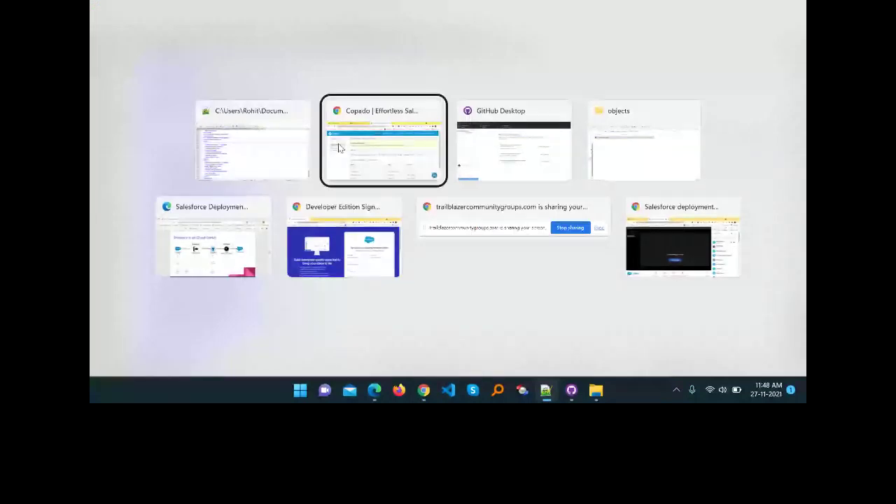
click(338, 146)
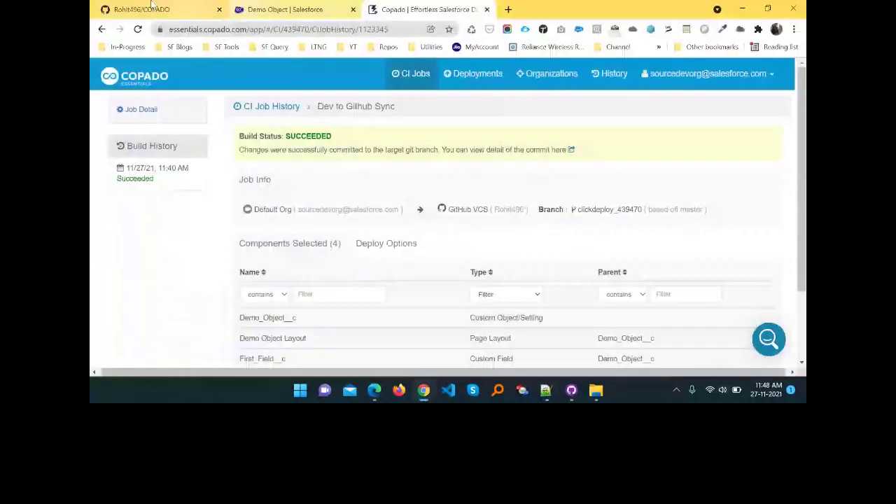
click(152, 7)
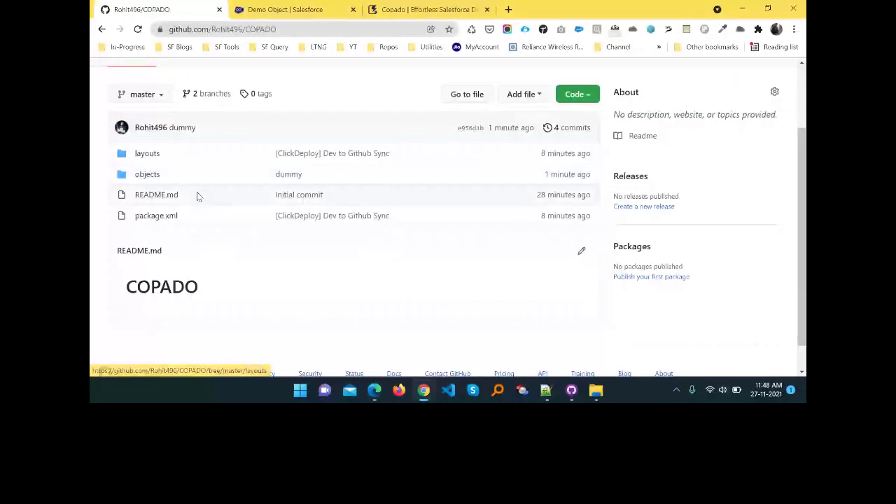
click(148, 175)
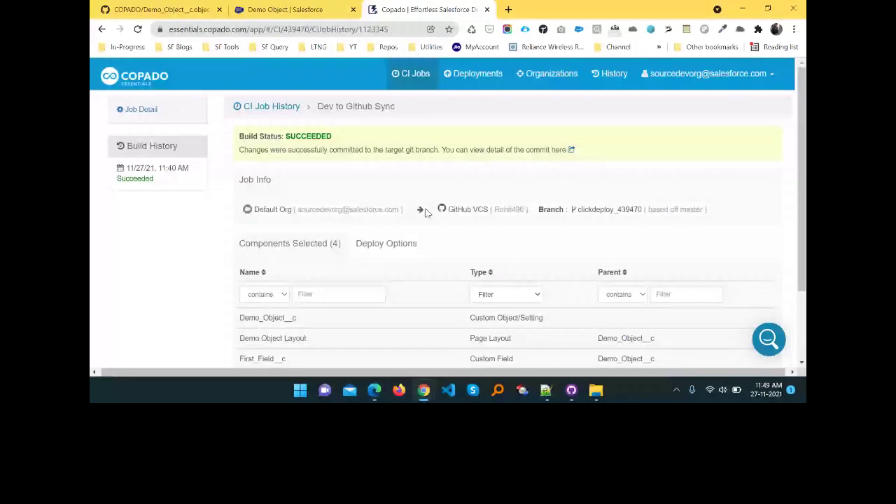
Step: Review the selected components of the Dev to Github Sync build in Copado Essentials and view the job's details
scroll(413, 201, left, 1)
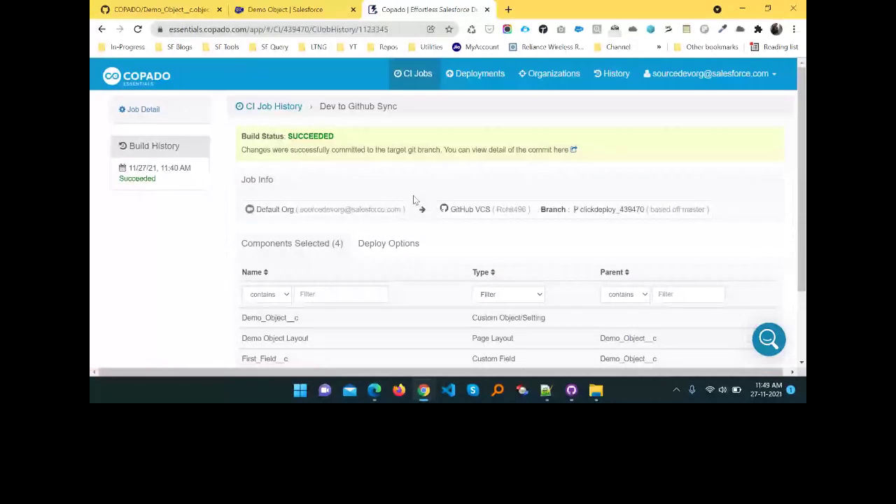
scroll(414, 201, down, 1)
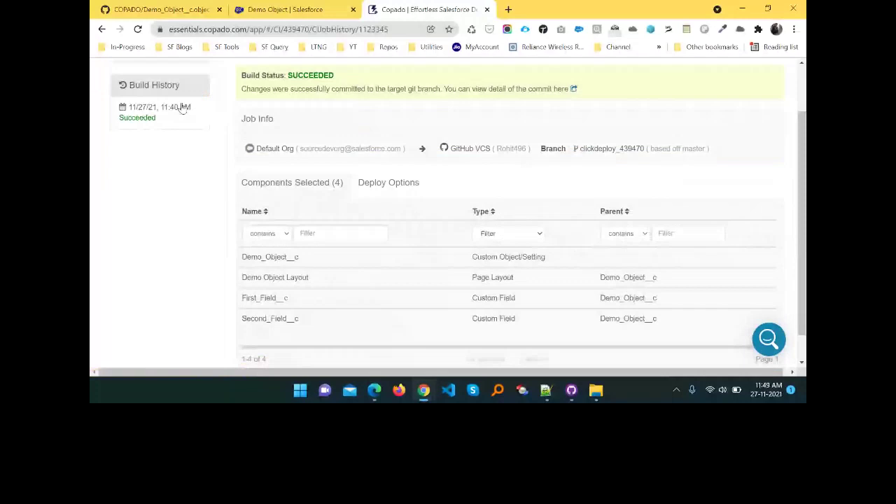
click(180, 107)
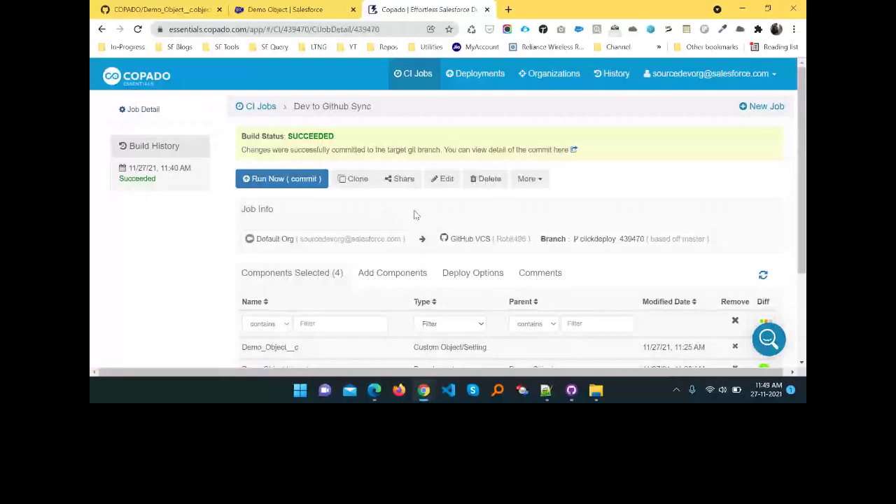
Step: Set up a new CI job titled Target Org Deployment from GitHub VCS master to Target Org with the Deploy action
click(396, 74)
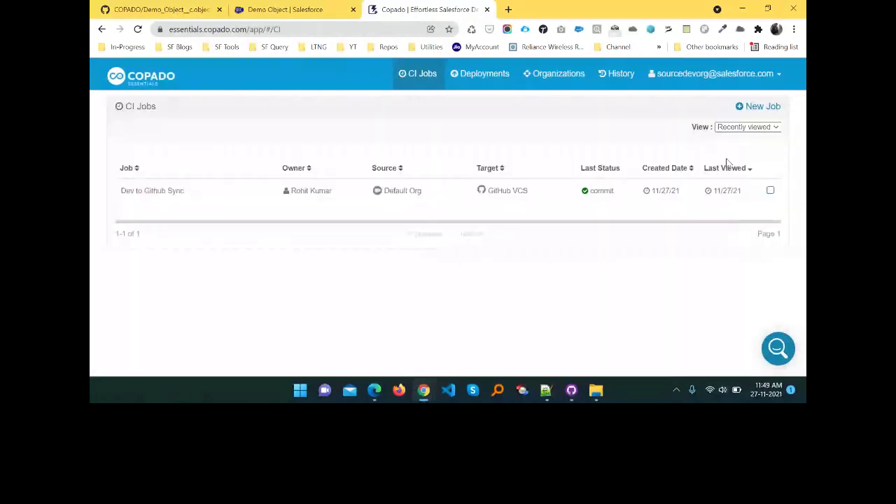
click(762, 106)
click(240, 134)
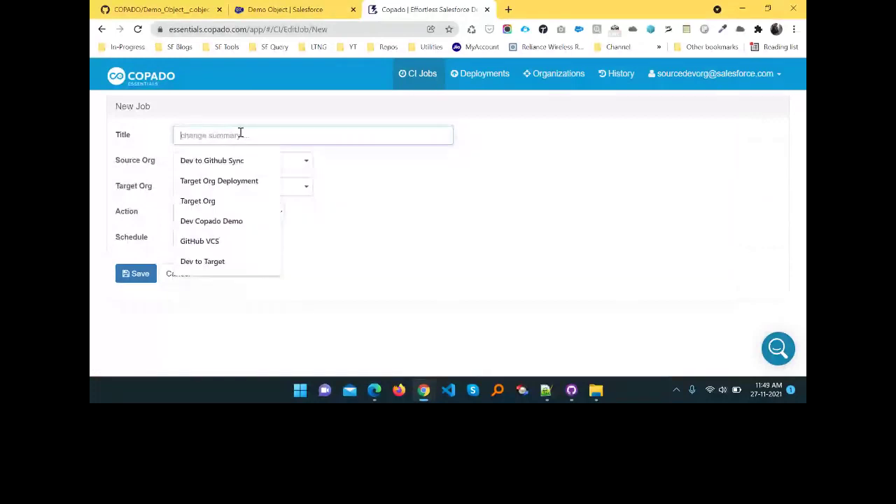
click(220, 180)
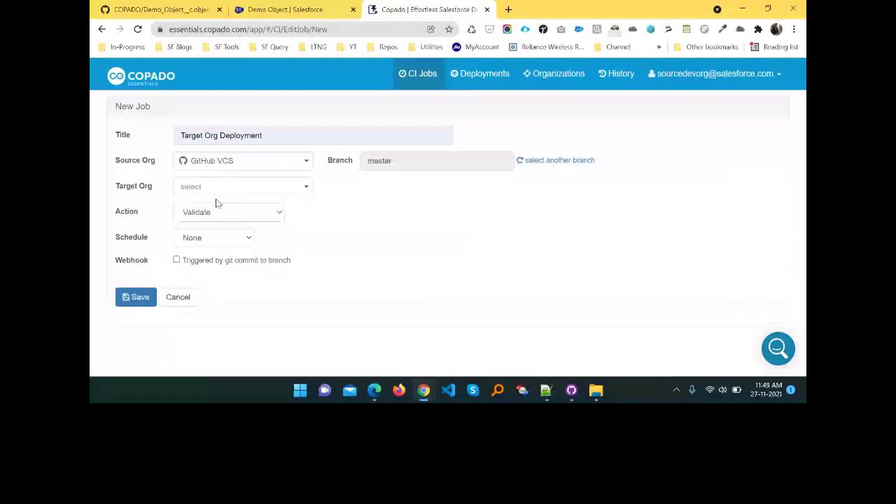
click(243, 187)
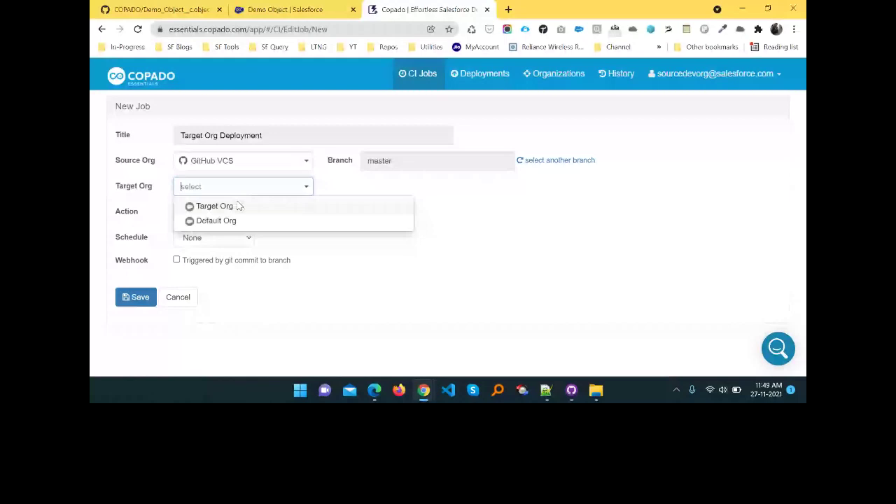
click(238, 206)
click(226, 214)
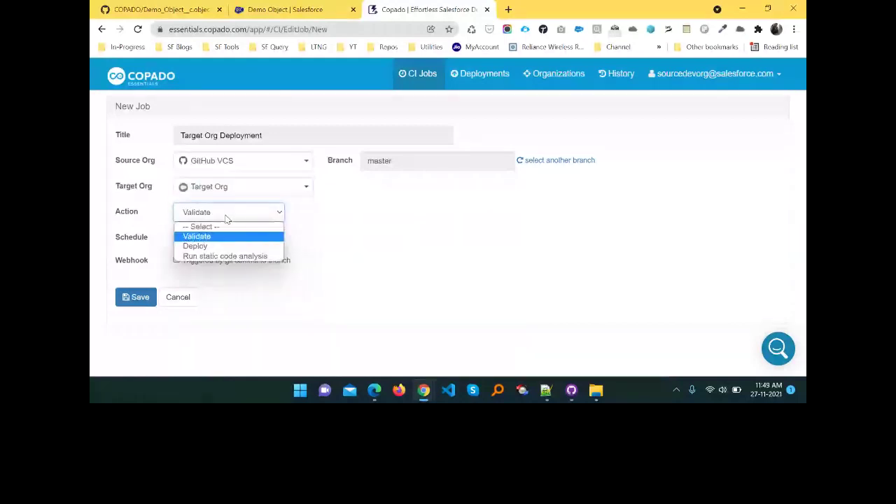
click(210, 246)
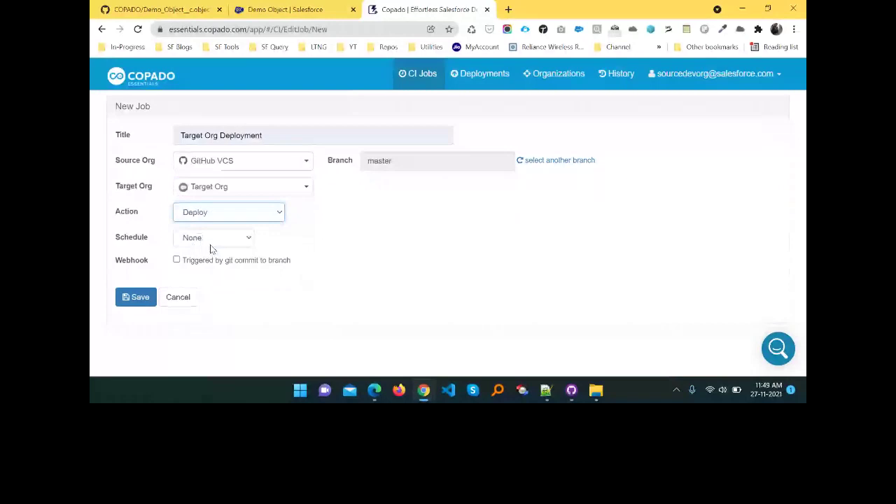
Step: Enable the job's webhook trigger on git commits to the branch and copy the payload URL from the webhook setup
click(178, 261)
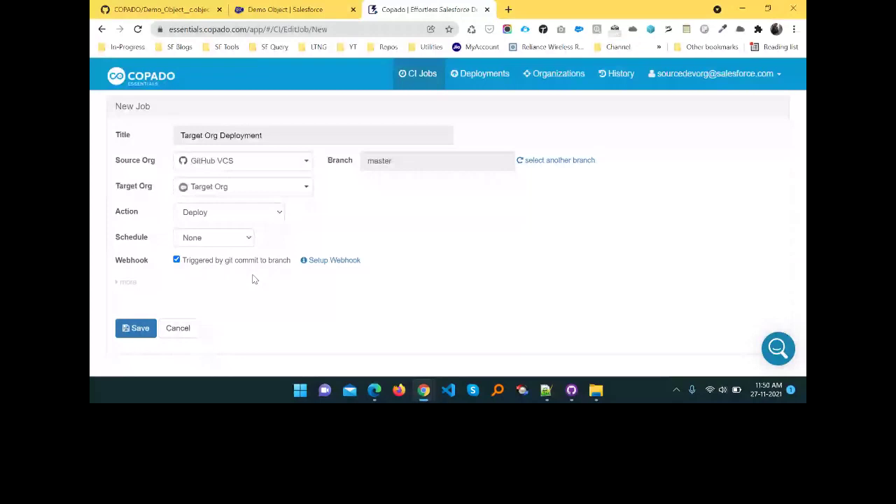
click(331, 265)
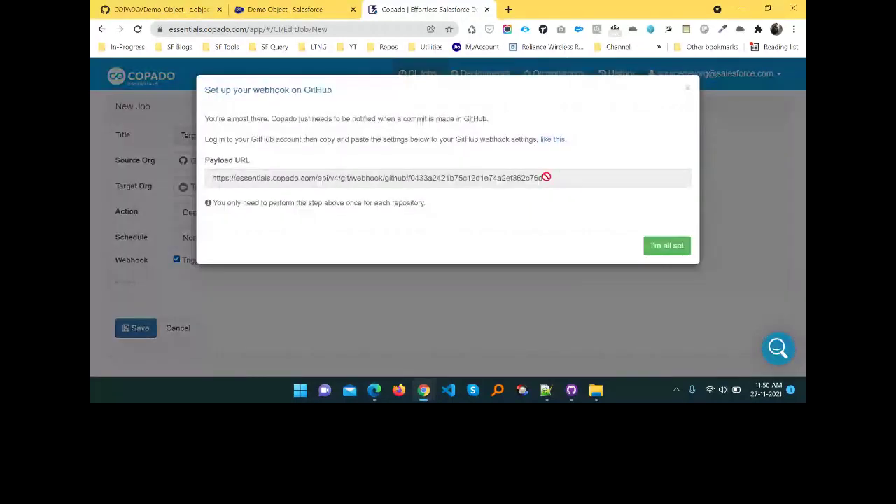
click(546, 177)
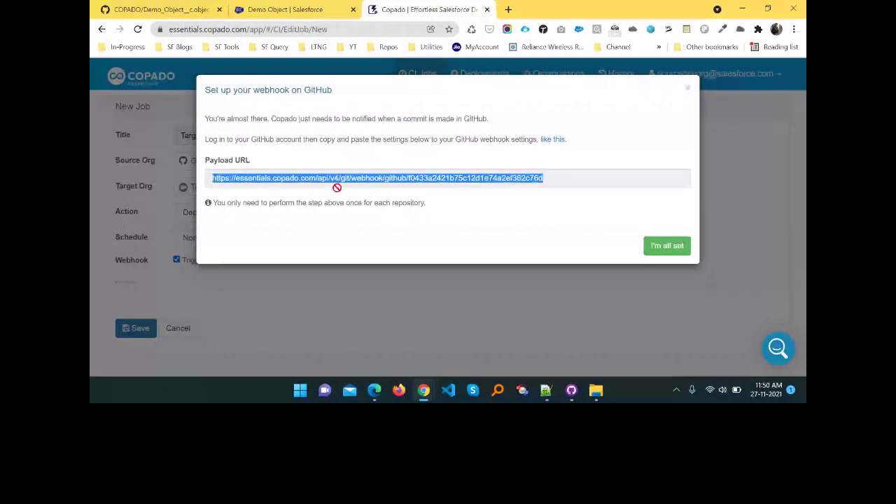
click(664, 246)
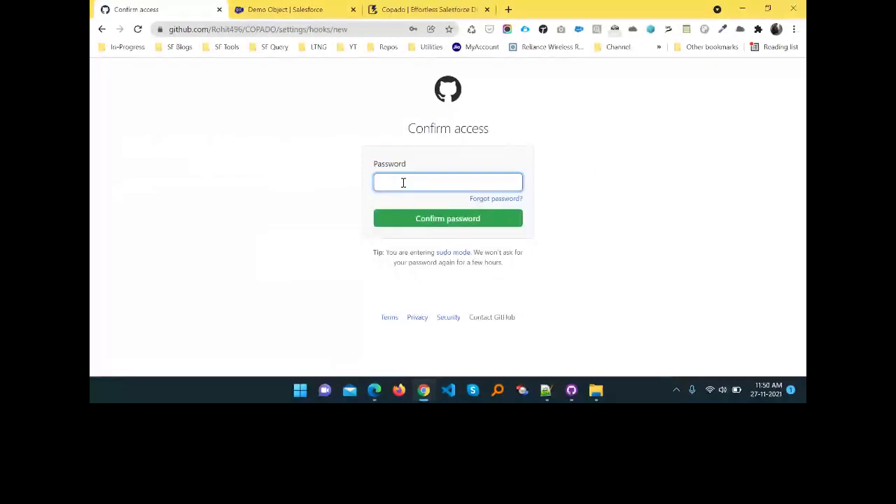
Step: Confirm GitHub access with the account password and paste the copied payload URL into the COPADO repository's new webhook
text(••••••••••••)
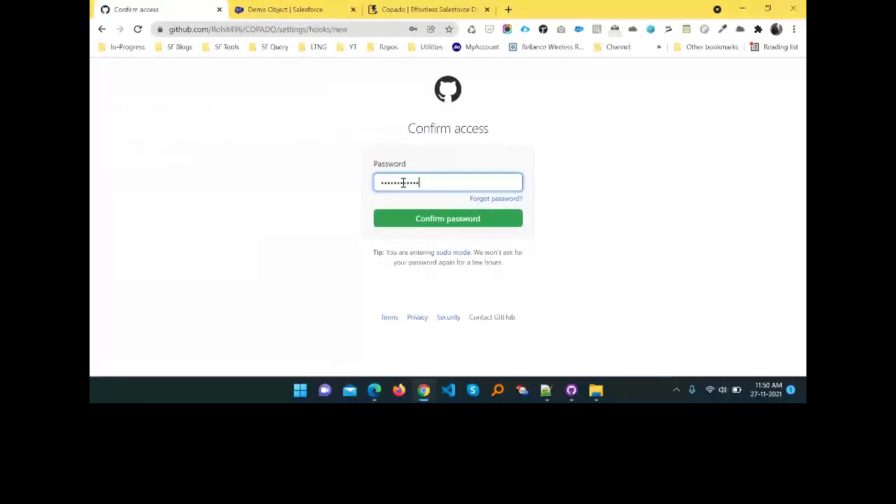
key(Return)
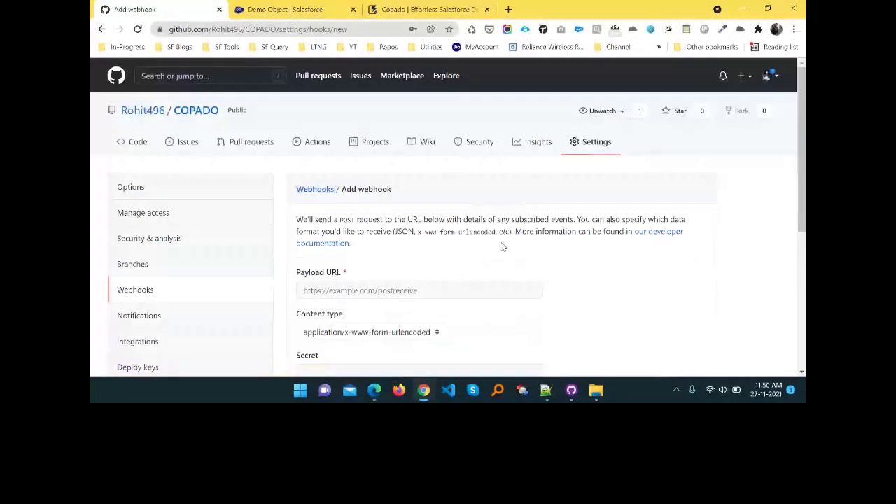
scroll(502, 246, down, 1)
click(332, 214)
key(ctrl+v)
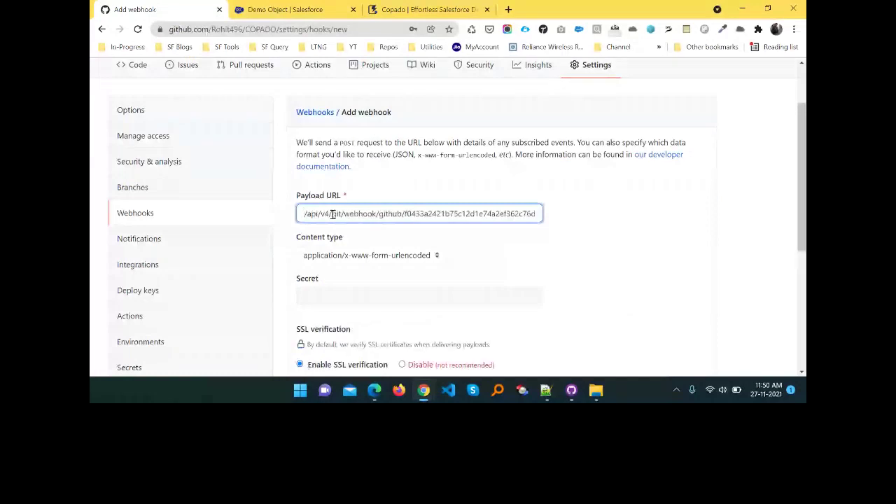
Step: Finish the GitHub webhook with content type application/json, and save the Target Org Deployment job in Copado Essentials
click(332, 255)
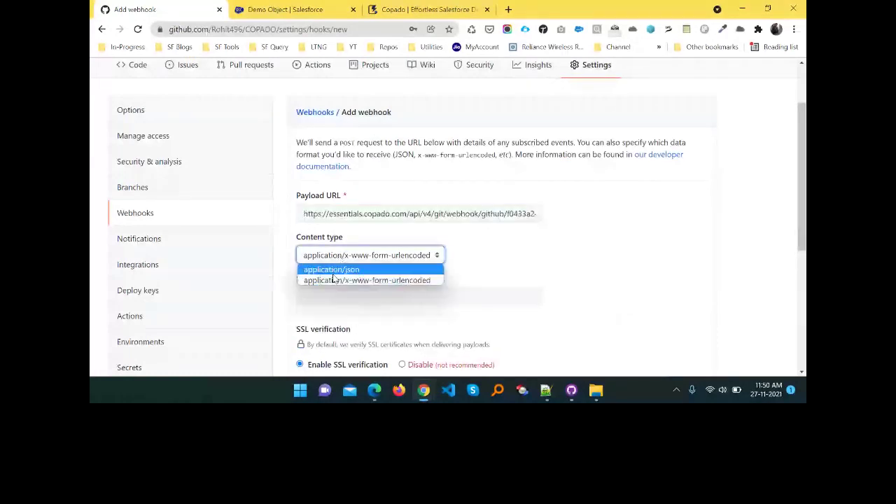
click(335, 272)
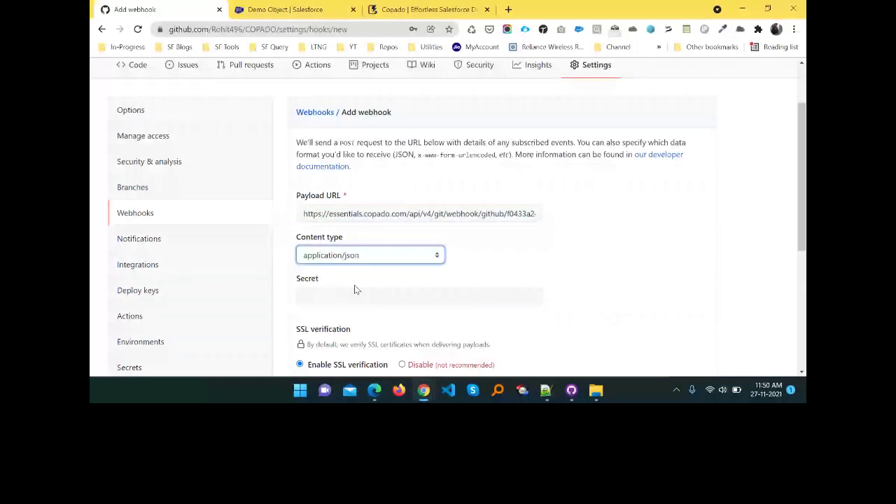
scroll(354, 285, down, 4)
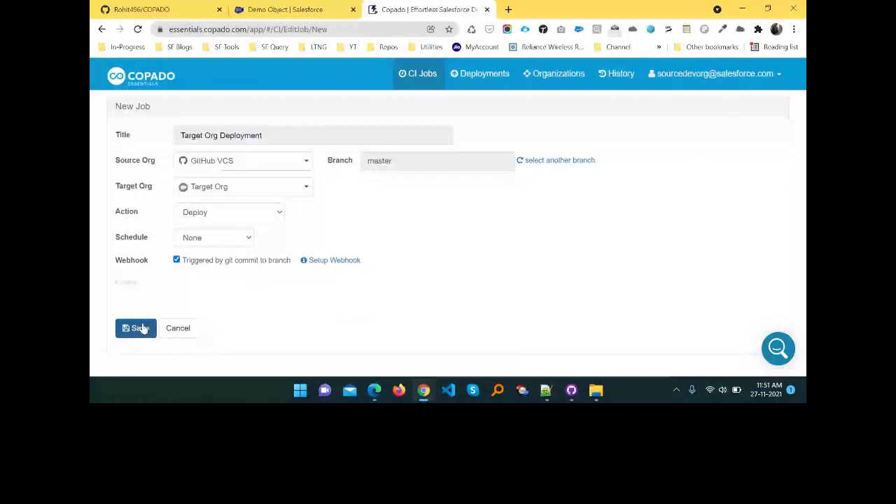
click(138, 328)
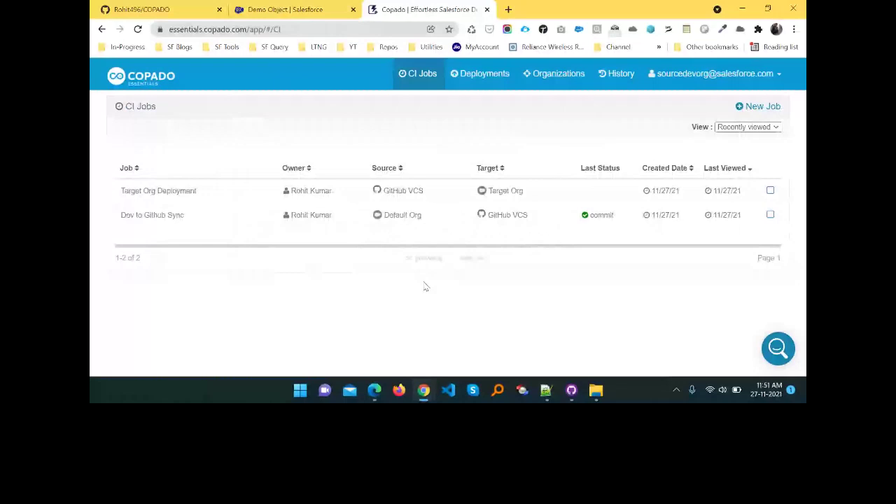
Step: Examine the dummy commit in GitHub Desktop's history and the connected organizations in Copado Essentials, returning to the CI jobs list
click(571, 391)
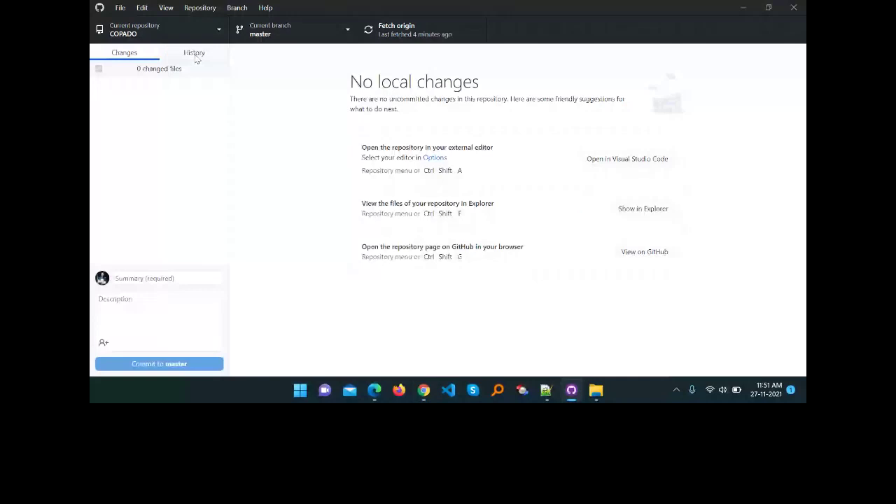
click(195, 55)
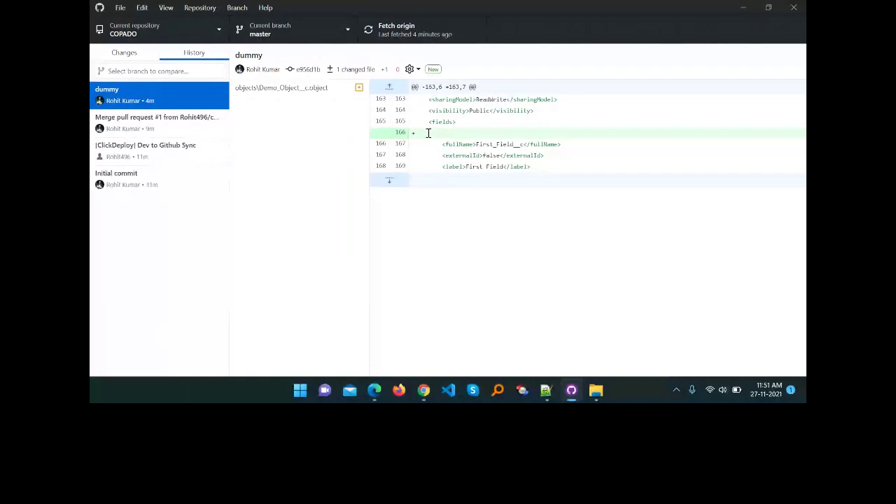
key(alt+Tab)
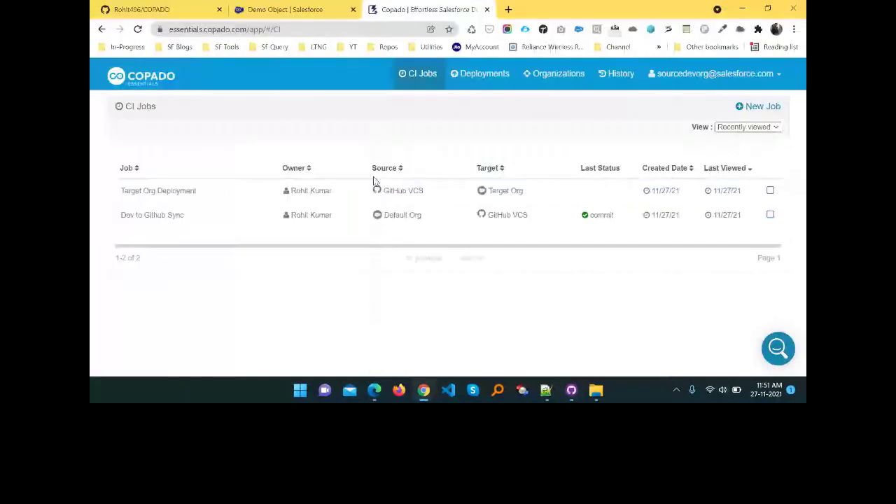
click(553, 73)
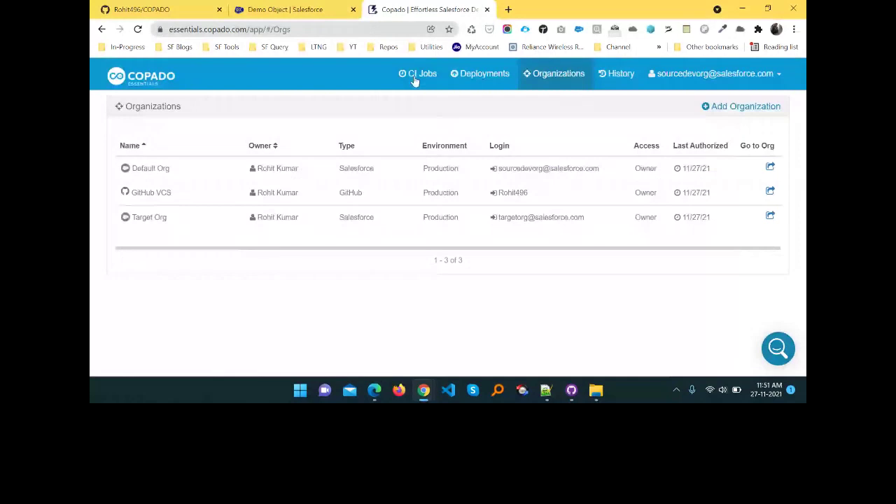
click(415, 77)
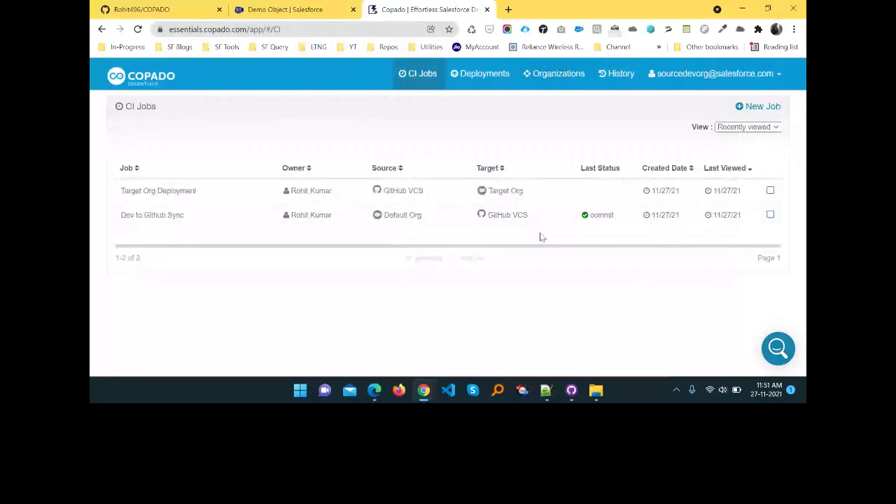
Step: Save the Dev to Github Sync job from its edit form with the existing settings and review its selected components
click(171, 216)
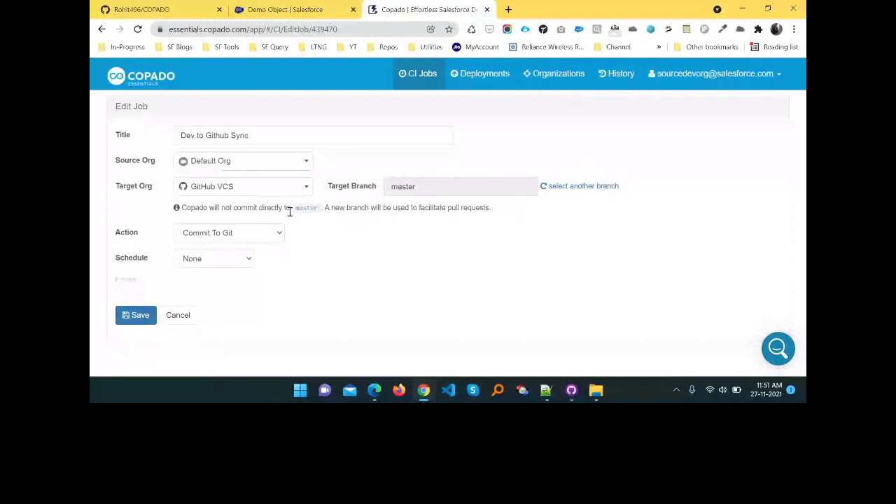
click(142, 316)
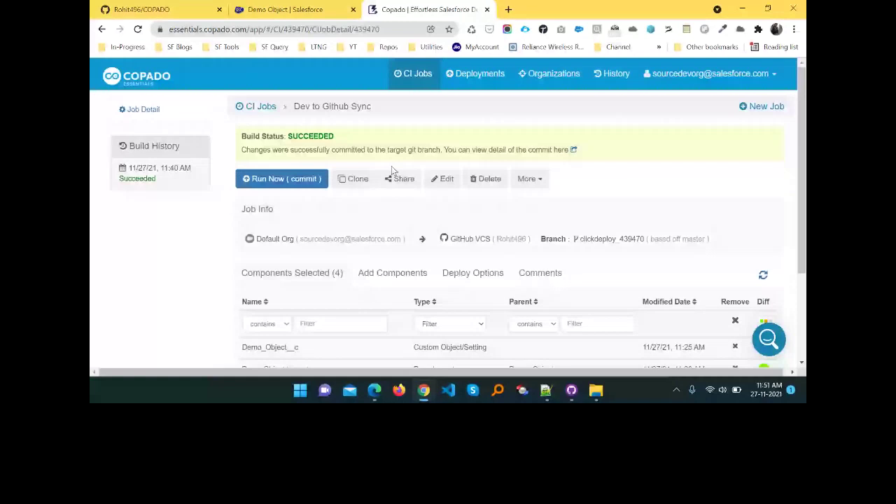
scroll(336, 195, down, 1)
scroll(336, 194, down, 1)
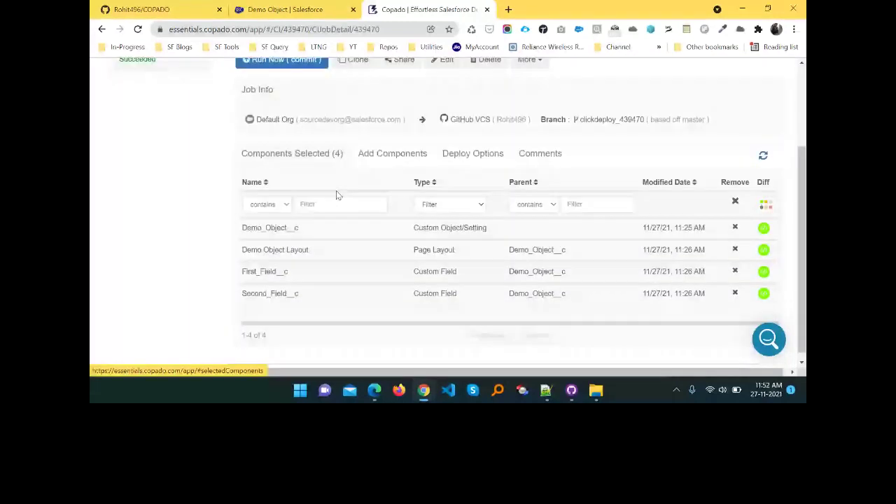
scroll(335, 195, up, 1)
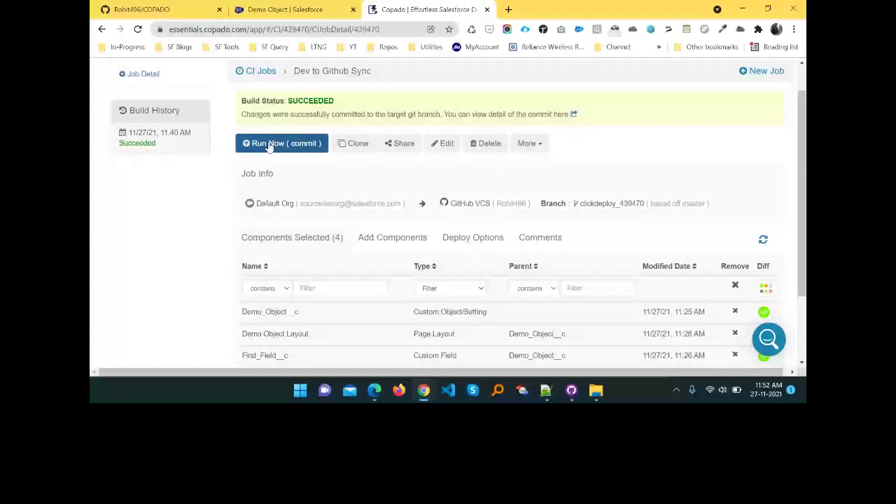
Step: Run the Dev to Github Sync job's commit action and view the new build's details from the build history
click(269, 144)
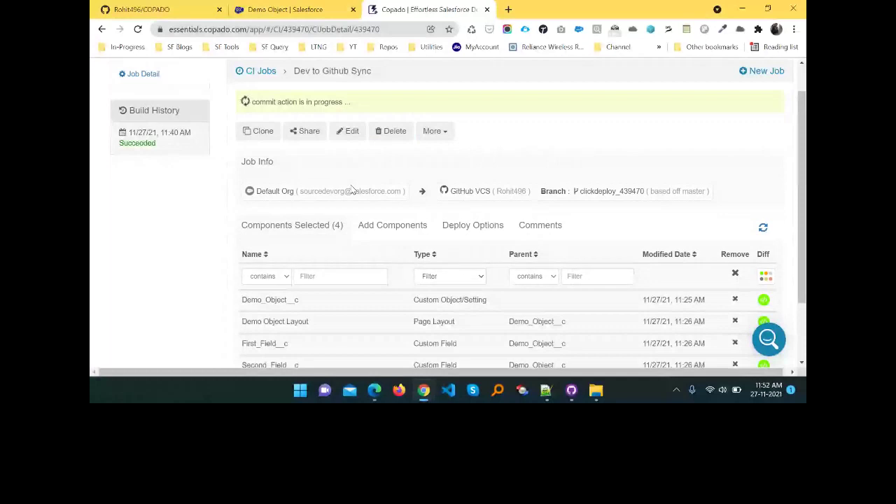
click(171, 138)
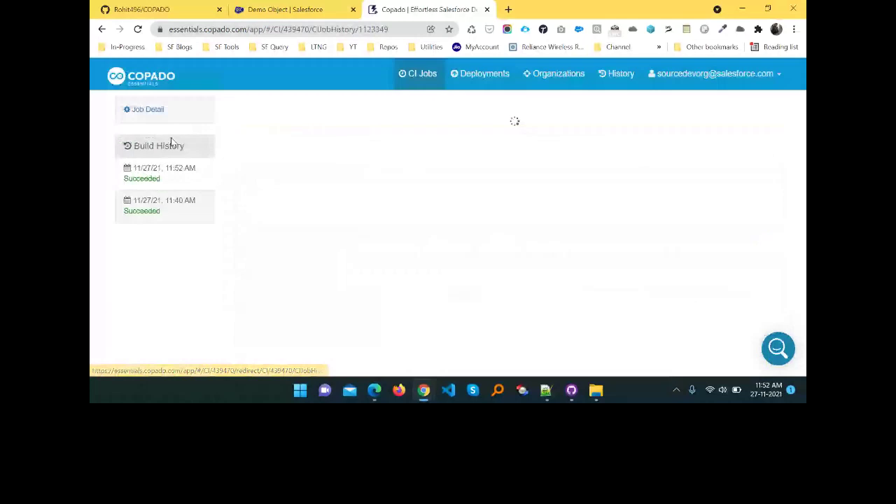
scroll(249, 319, down, 1)
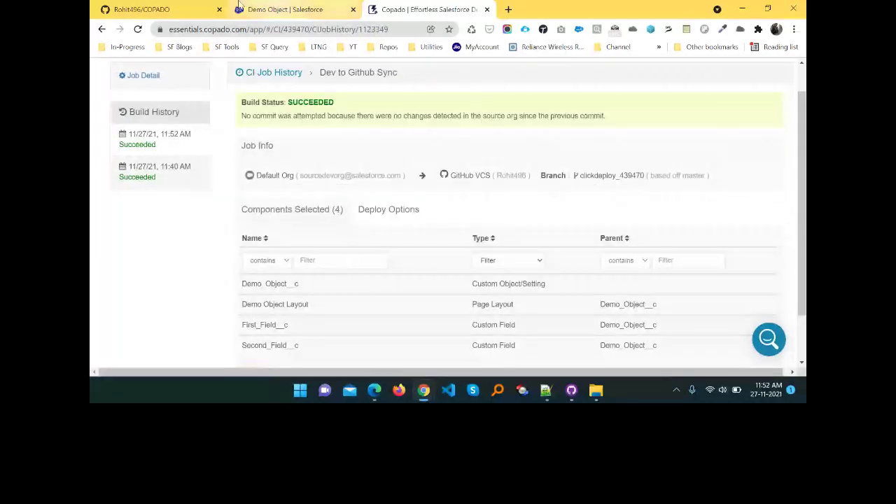
Step: Inspect the Demo_Object__c.object file in the objects folder on the COPADO repository's master branch in GitHub
click(203, 9)
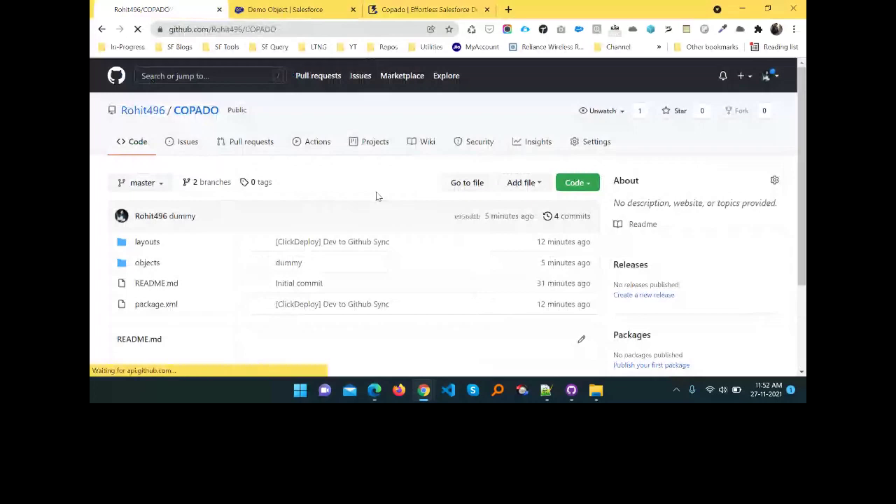
scroll(280, 210, down, 2)
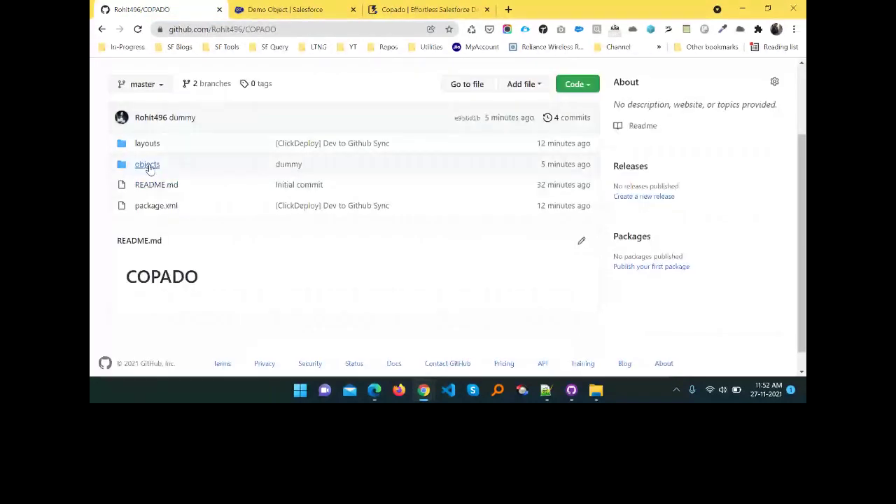
click(147, 165)
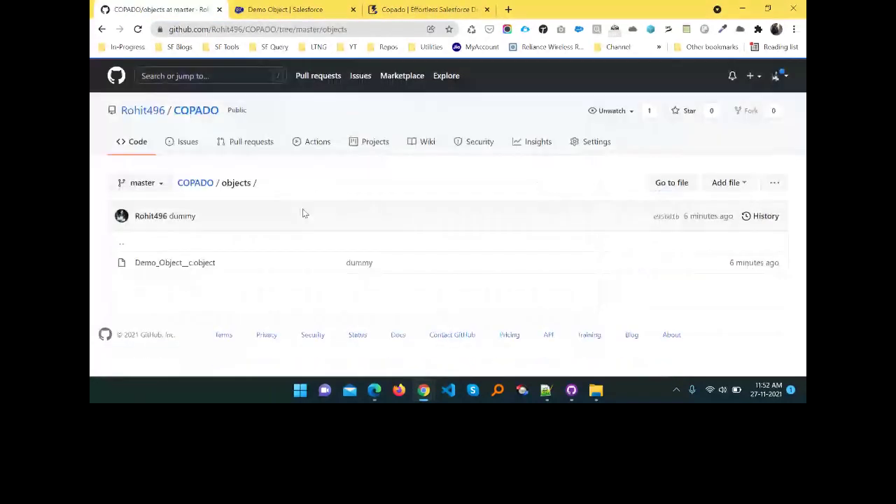
scroll(378, 249, down, 3)
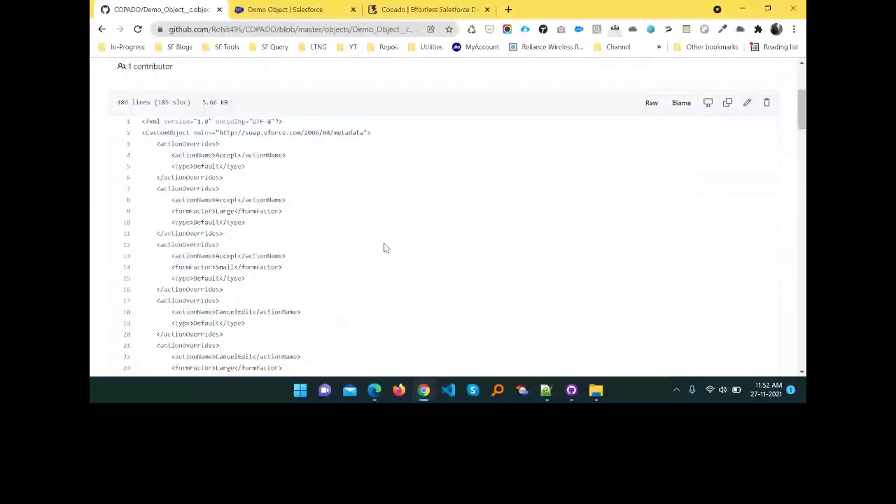
key(End)
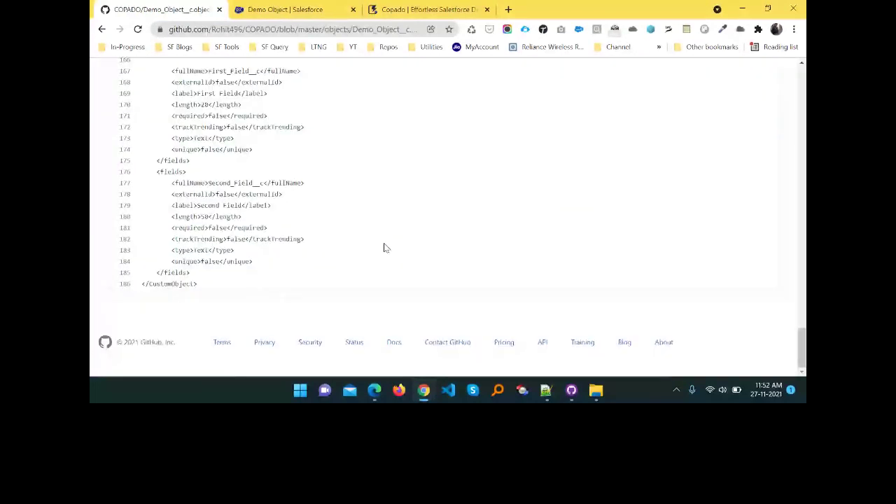
key(Home)
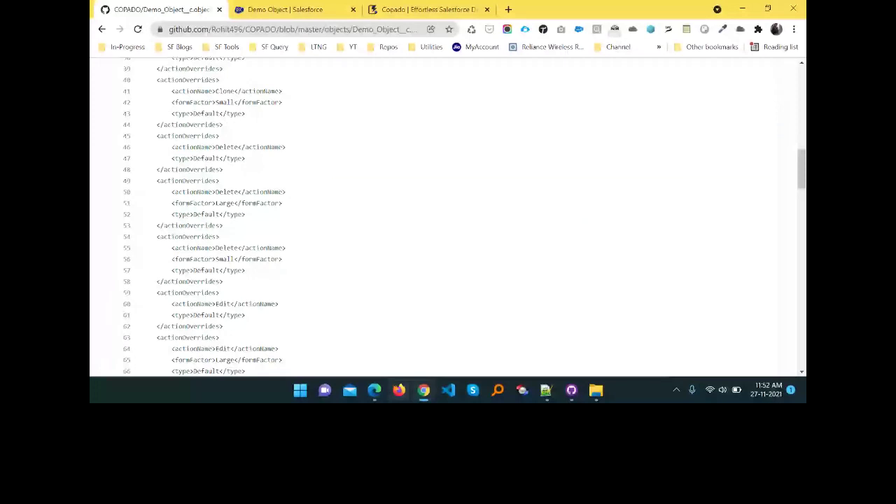
Step: Review the status and components of the latest Dev to Github Sync build in Copado Essentials and return to the CI jobs list
key(ctrl+3)
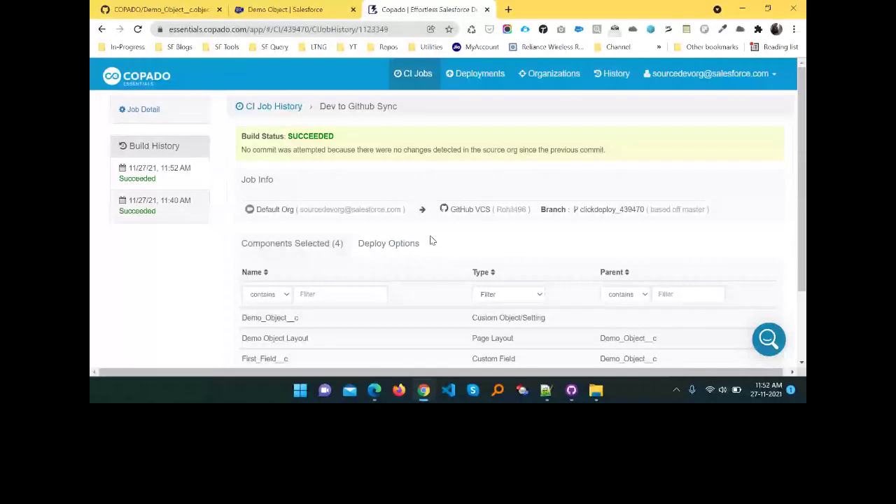
scroll(431, 240, down, 2)
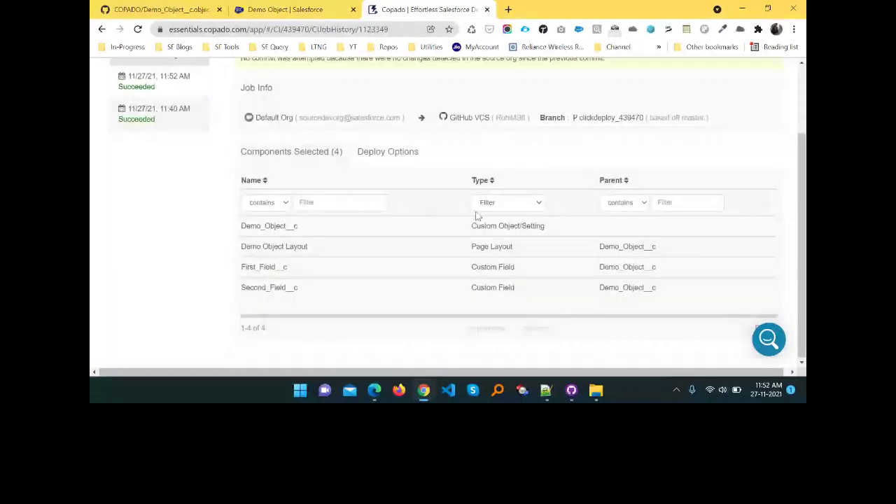
scroll(469, 195, up, 2)
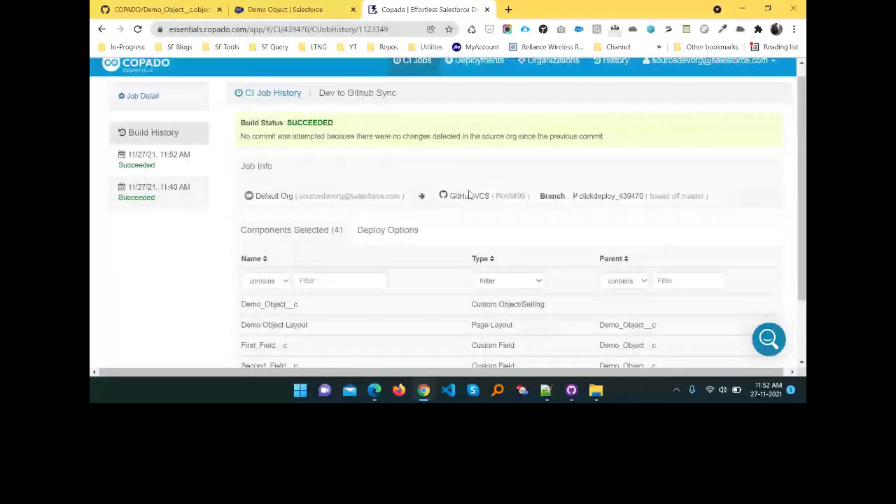
scroll(468, 194, up, 1)
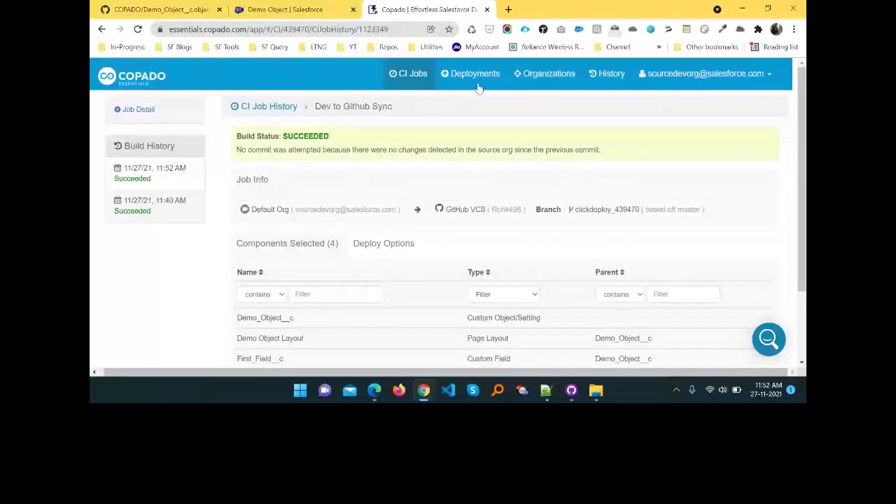
click(408, 73)
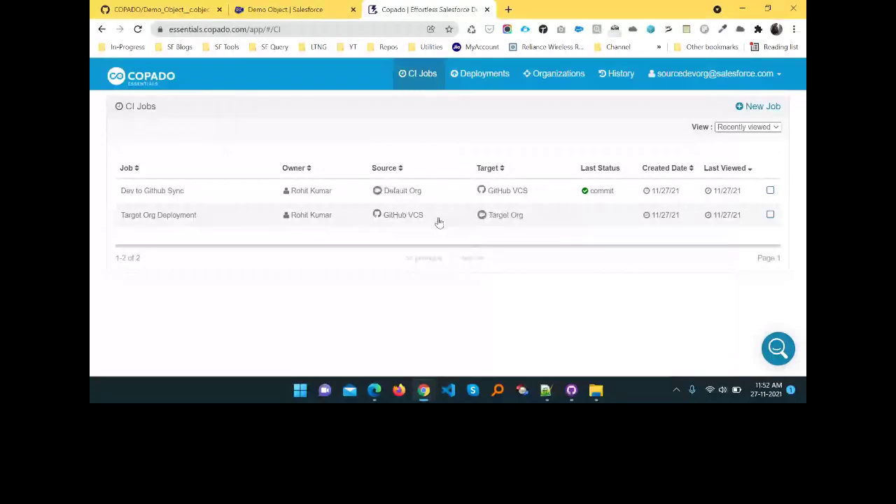
Step: Check the repository's objects folder on GitHub and the latest commit in GitHub Desktop, and return to the CI jobs list
click(223, 5)
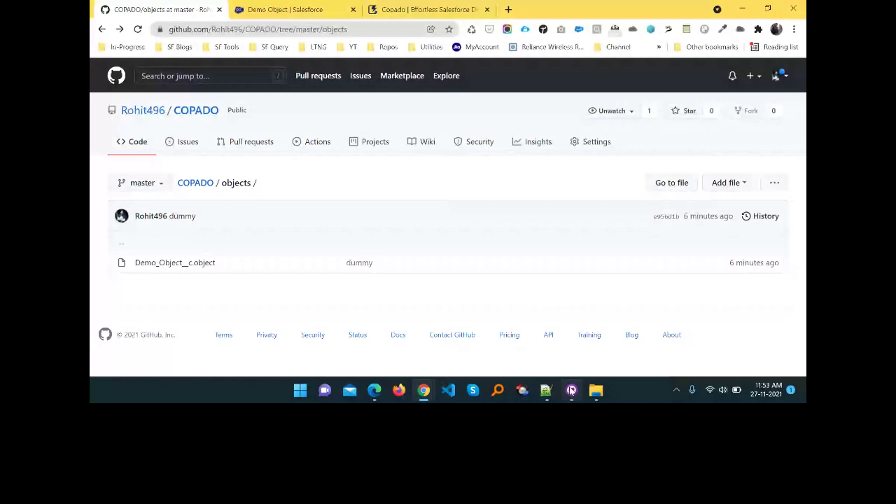
click(571, 390)
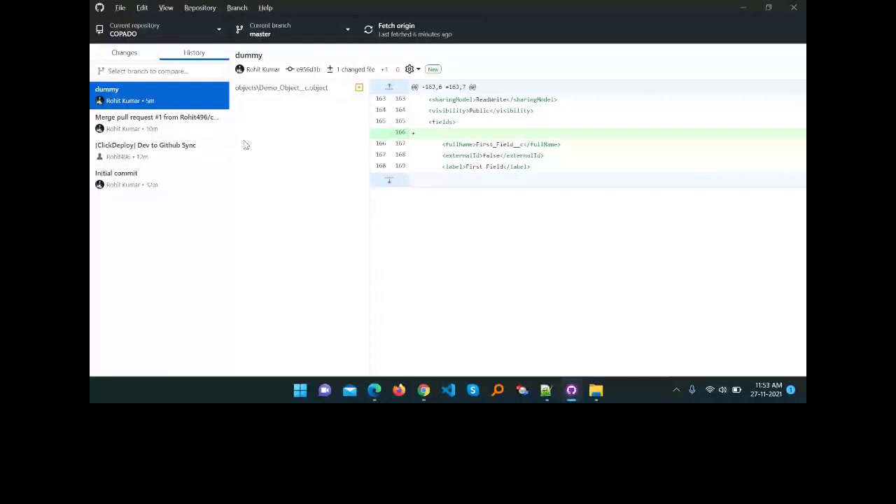
key(alt+Tab)
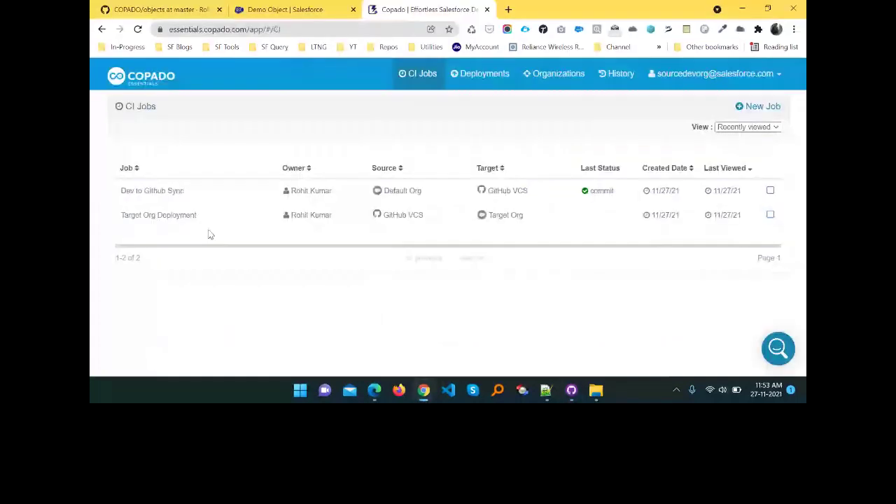
Step: Review the Dev to Github Sync job's build status, job info and selected components, then return to the CI jobs list
click(148, 195)
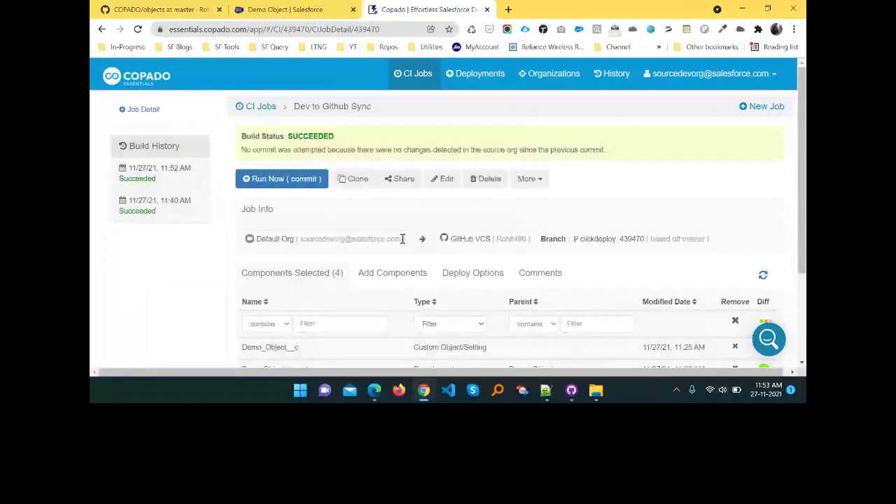
scroll(402, 239, down, 3)
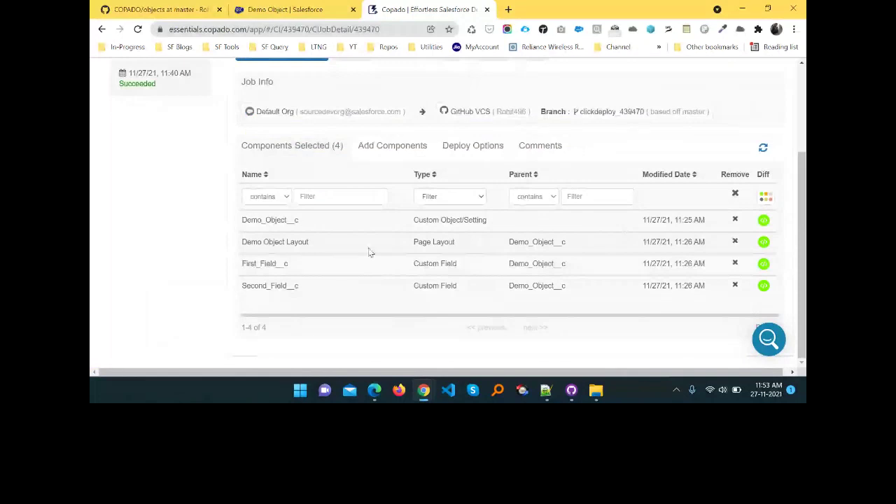
scroll(370, 253, up, 3)
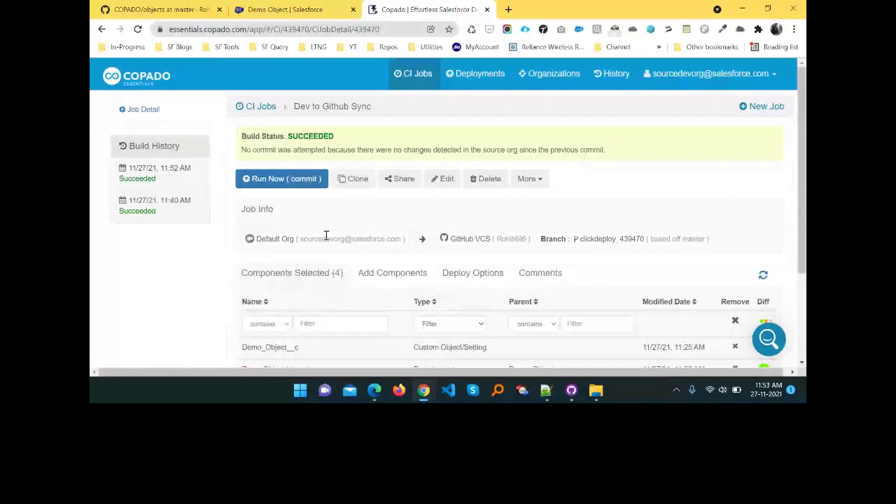
scroll(325, 236, down, 3)
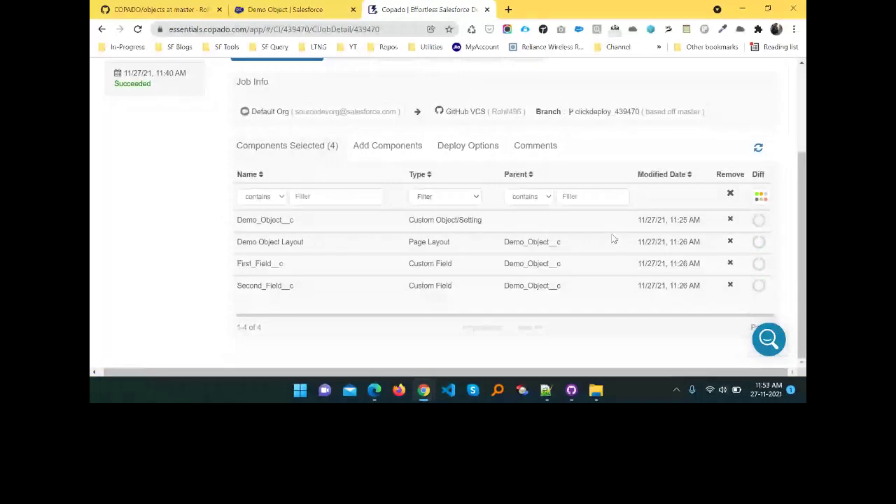
key(alt+Tab)
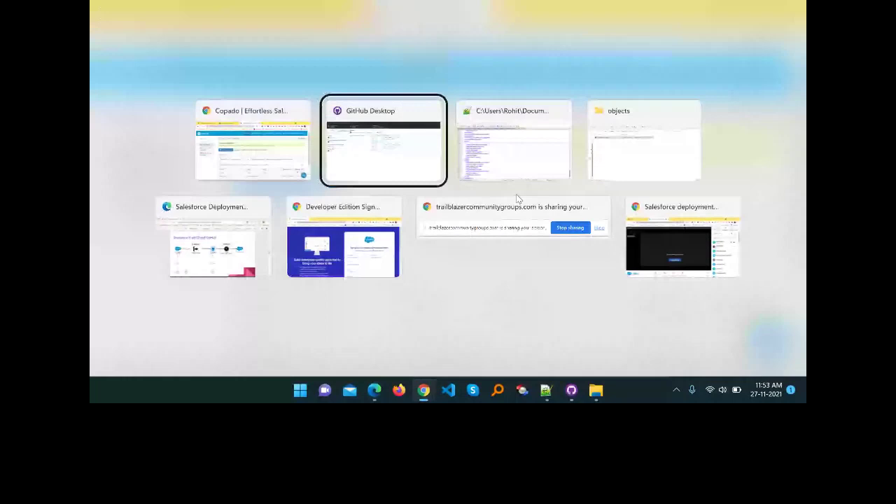
key(Tab)
key(Tab)
key(Tab)
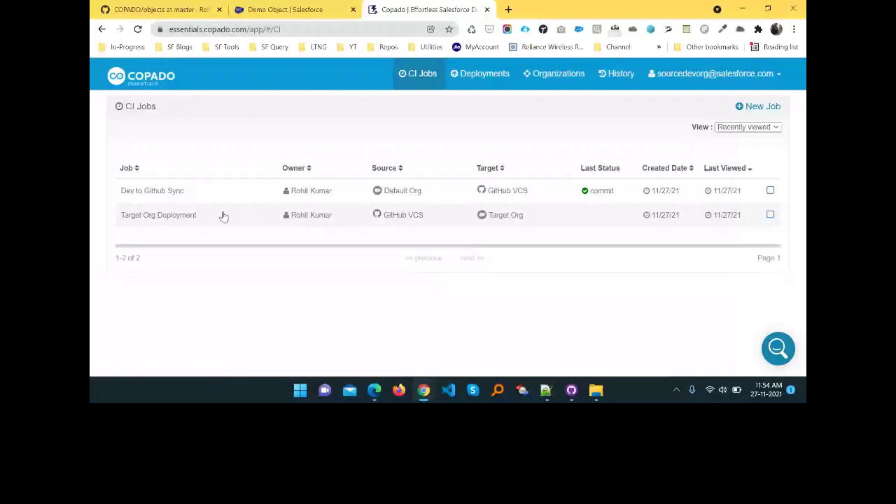
Step: Edit Demo_Object__c.object on GitHub's master branch, adding a blank line after the CustomObject opening tag, and commit the change
click(293, 9)
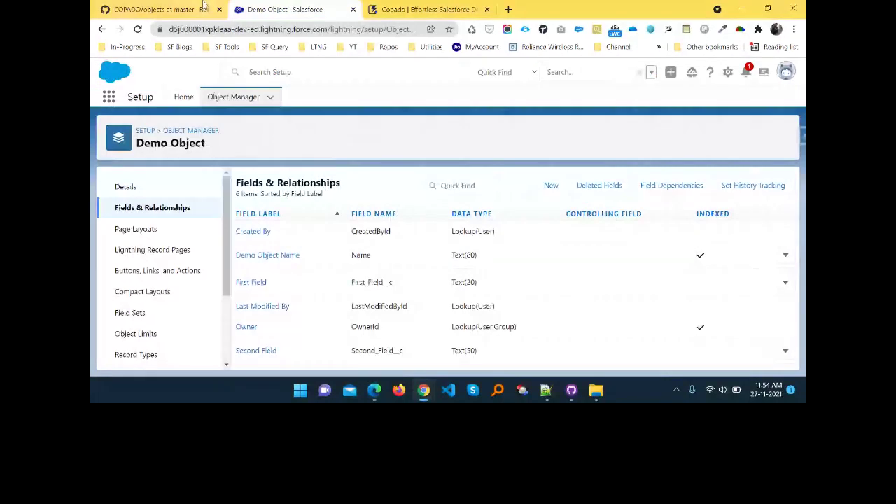
click(161, 9)
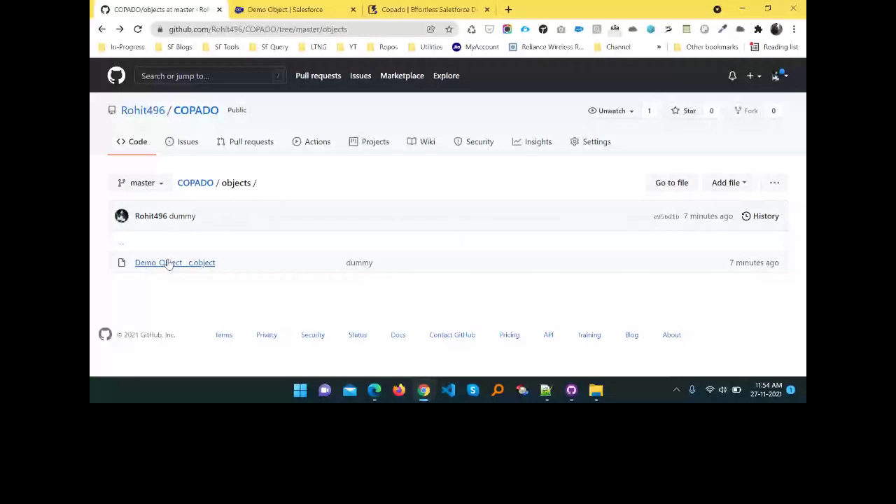
click(169, 264)
scroll(747, 105, down, 3)
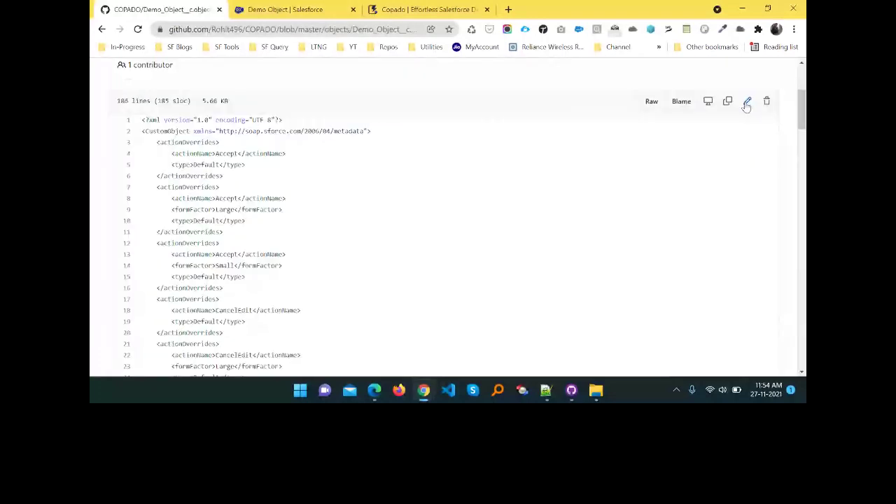
click(747, 103)
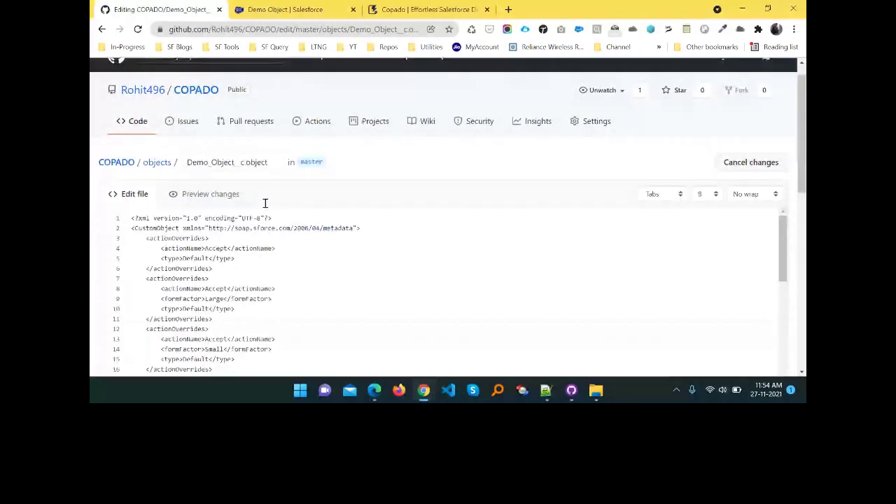
click(386, 228)
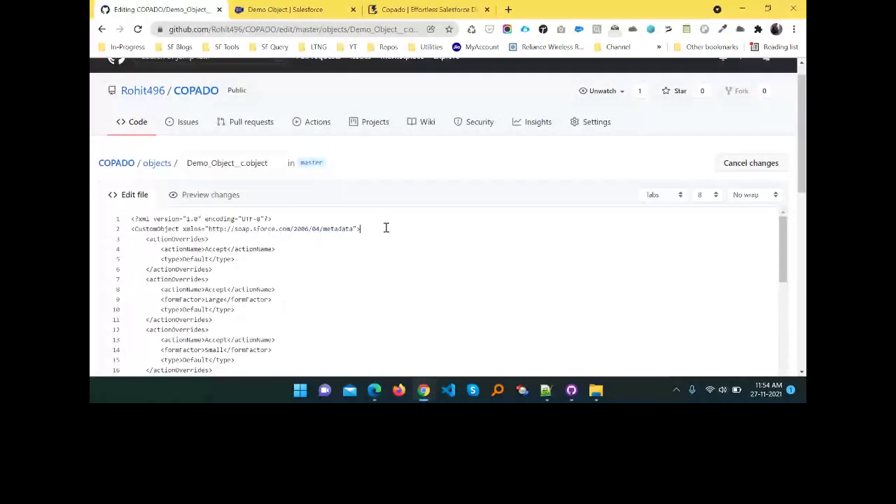
key(Return)
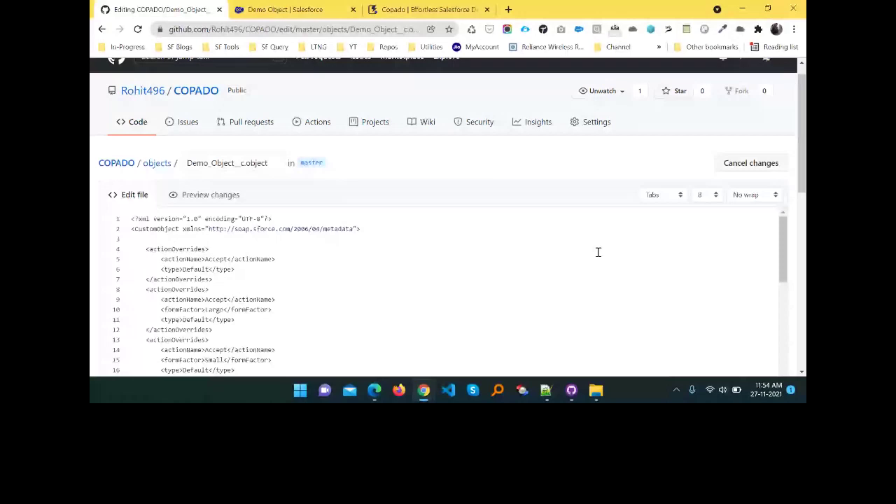
click(186, 318)
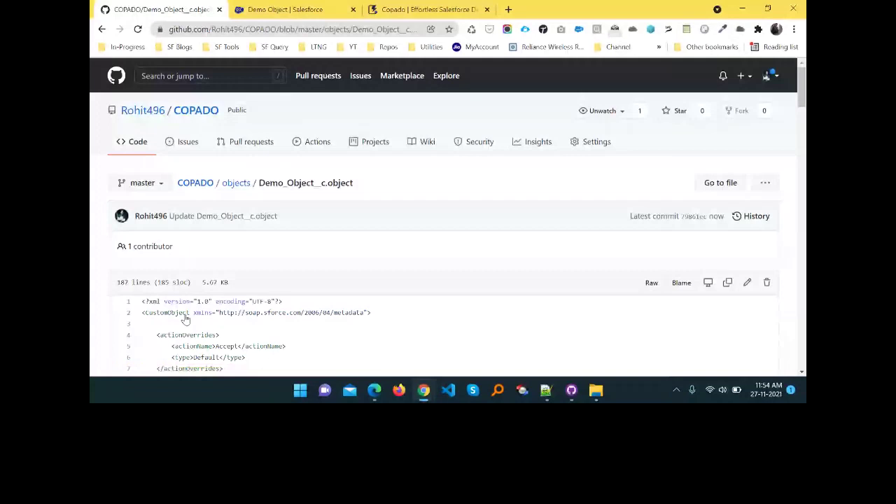
Step: Look through the committed Demo_Object__c.object file and check the job statuses in Copado Essentials' CI jobs list
key(End)
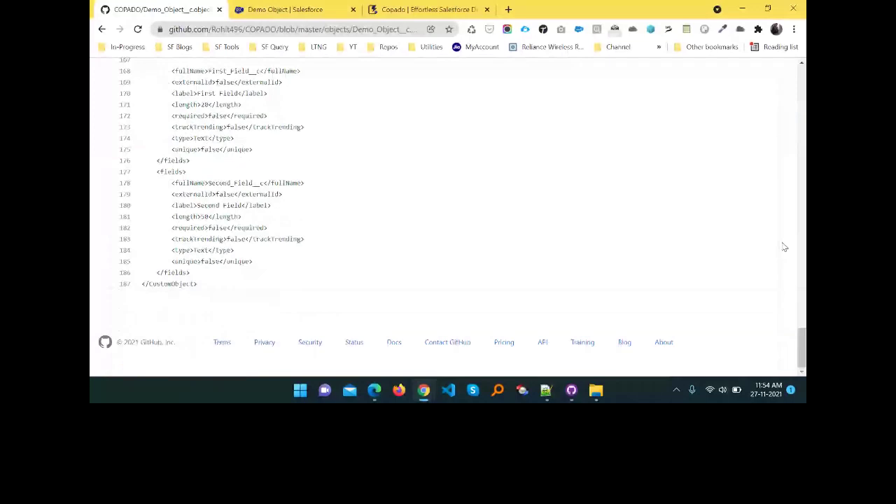
key(Home)
key(ctrl+3)
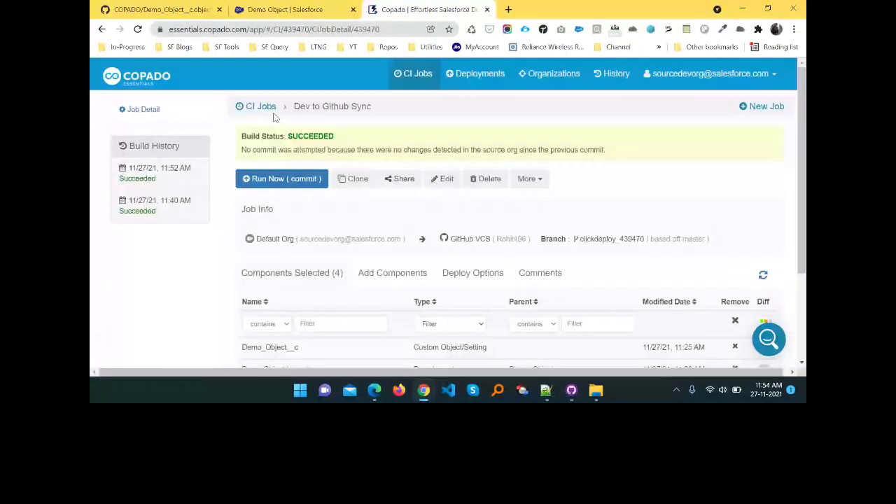
click(268, 111)
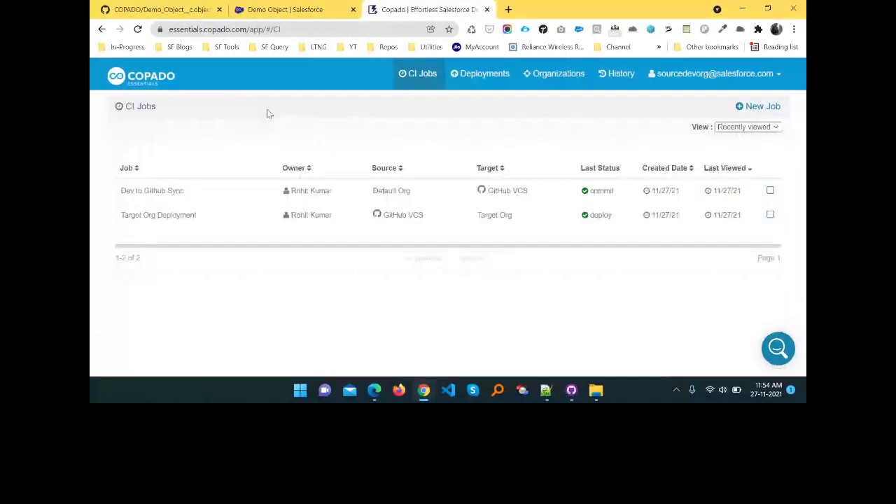
Step: Run the Dev to Github Sync job's commit action again and check its build result
click(159, 196)
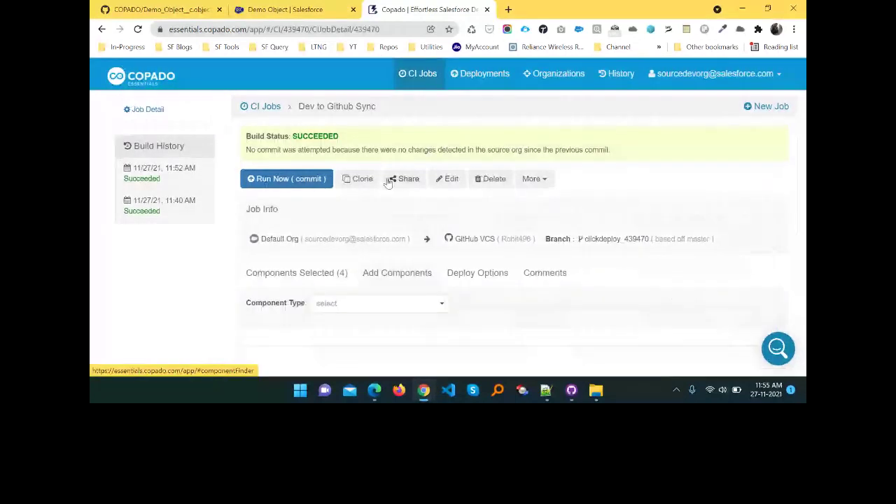
click(261, 180)
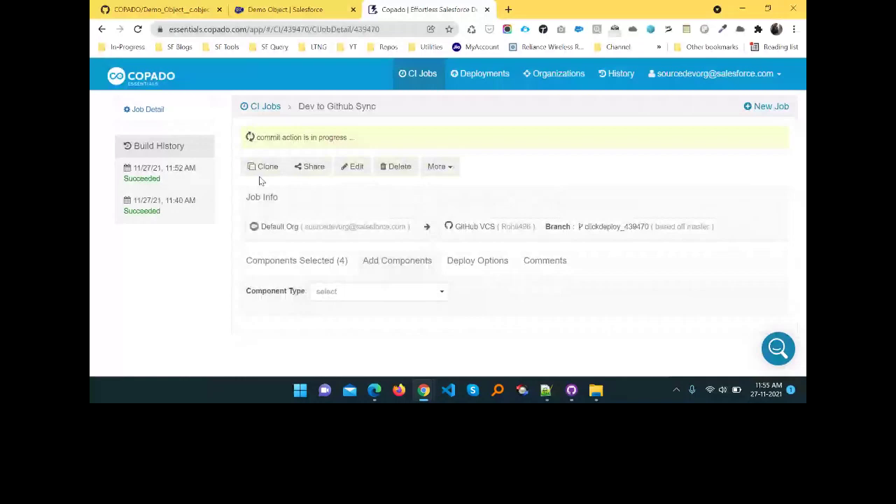
click(138, 7)
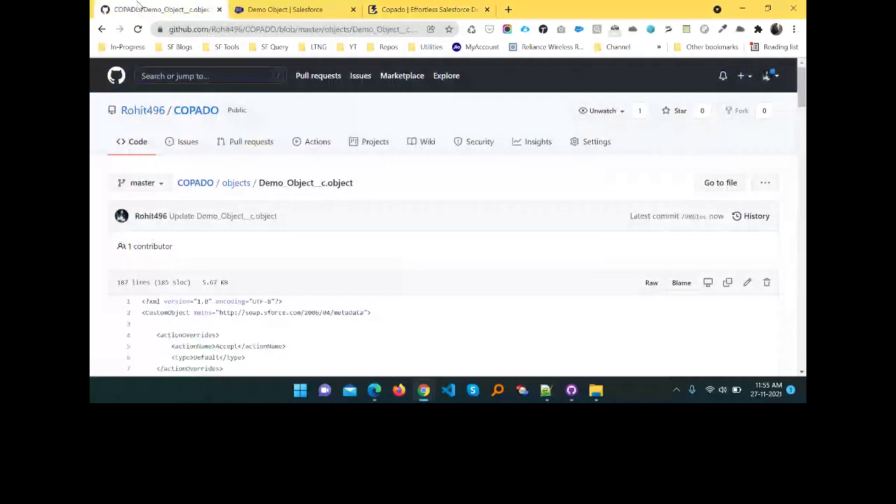
click(313, 7)
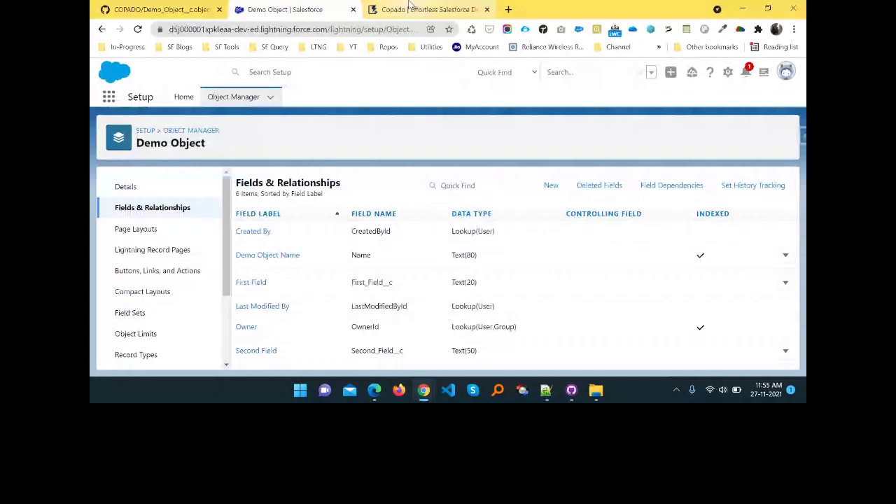
click(409, 7)
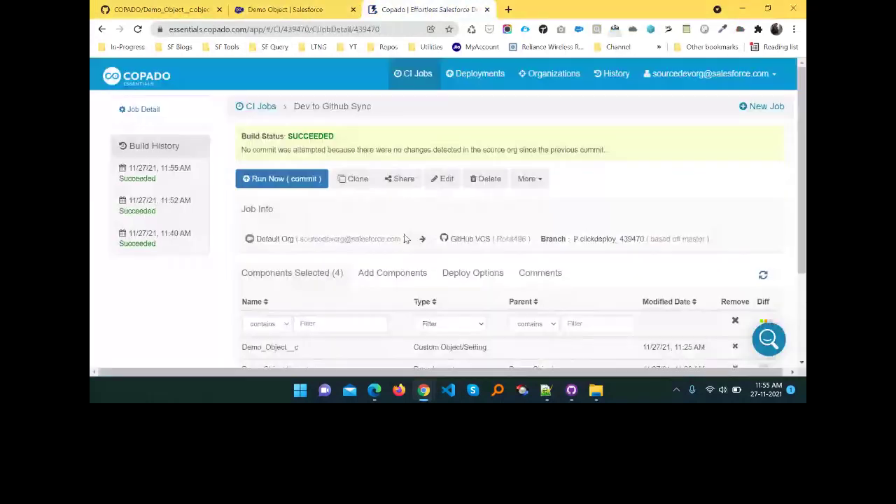
Step: Open the Dev to Github Sync job for editing and inspect the target org choices, keeping GitHub VCS selected
click(340, 180)
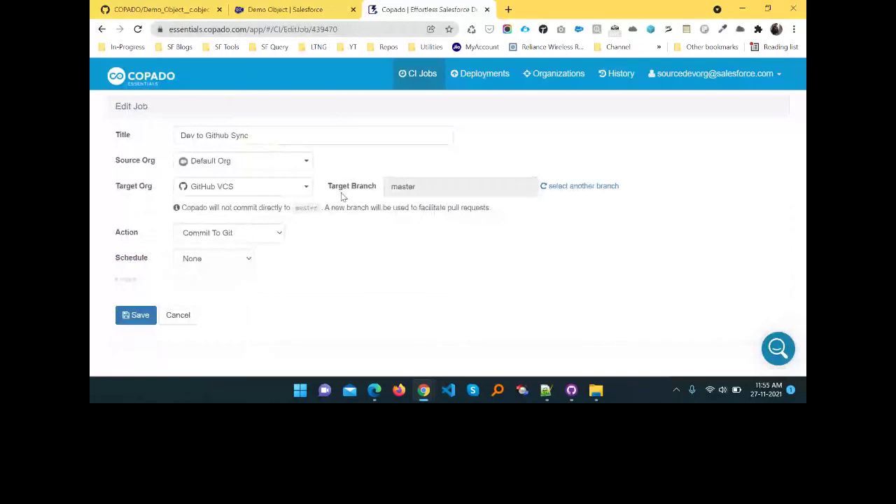
click(244, 188)
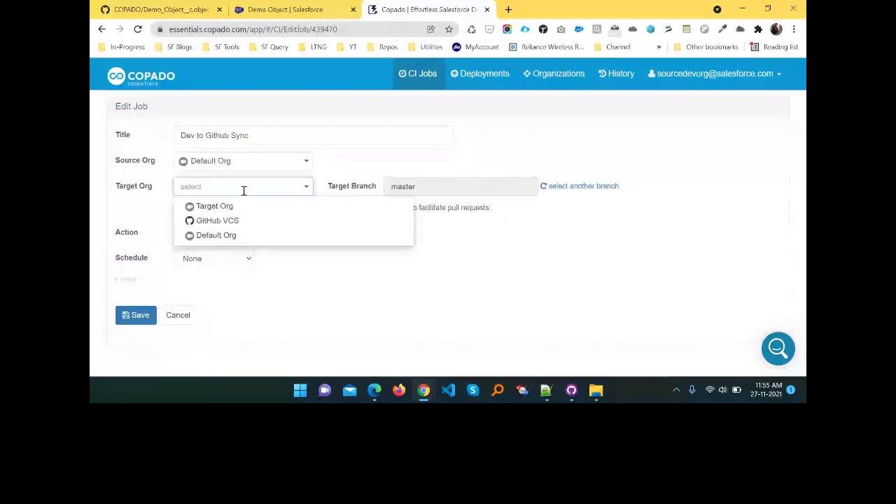
click(217, 220)
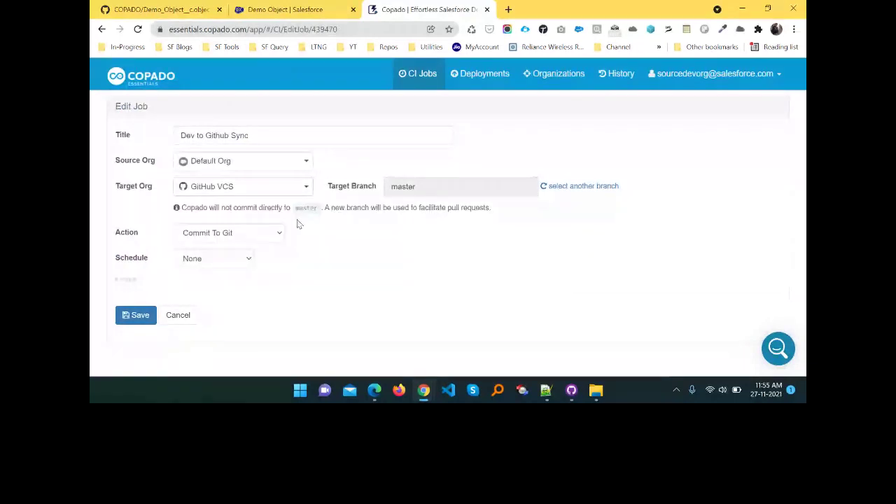
Step: Review the connection details of the GitHub VCS and Target Org organizations and return to the CI jobs list
click(552, 74)
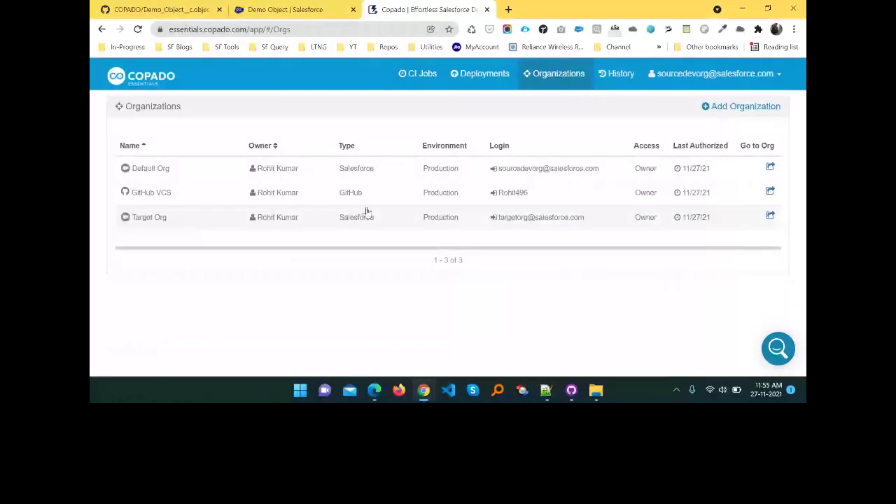
click(151, 192)
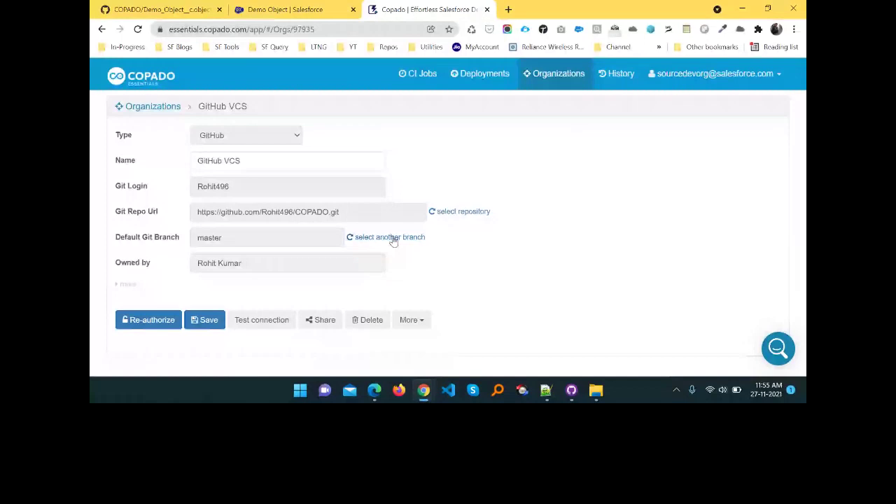
click(550, 79)
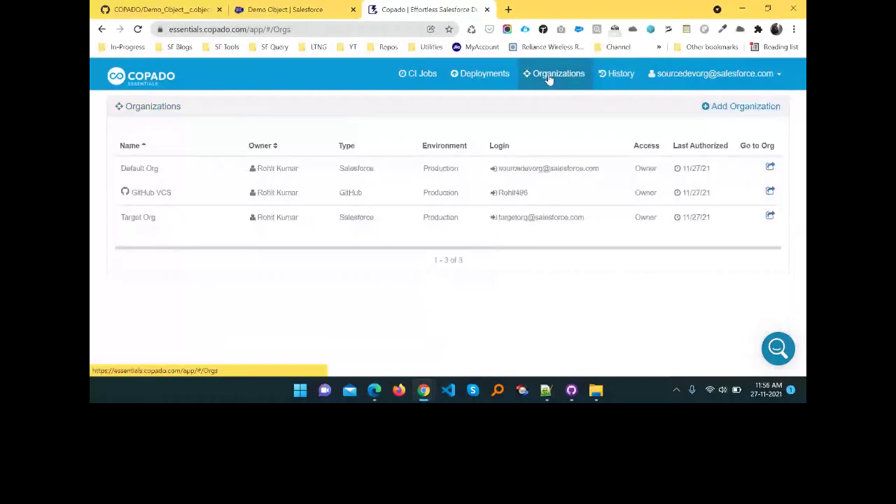
click(146, 218)
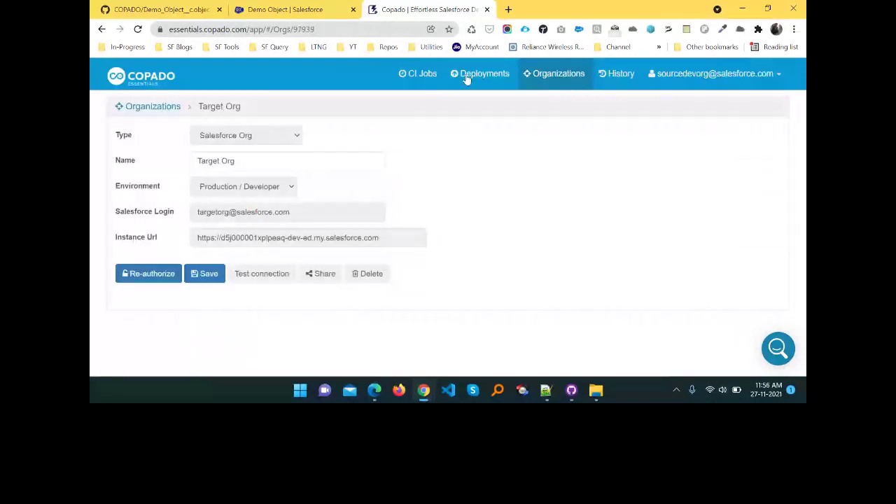
click(420, 75)
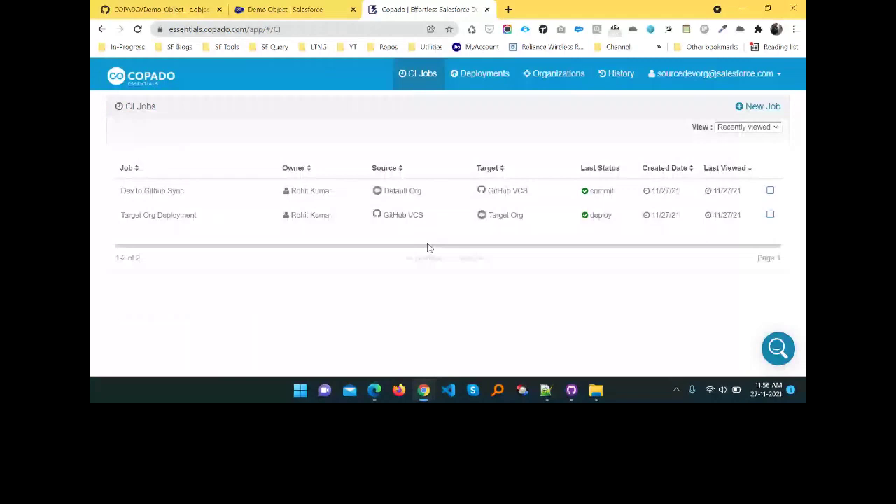
Step: Switch to Salesforce and start a new custom field on Demo Object with the label and name Email
click(166, 8)
click(285, 9)
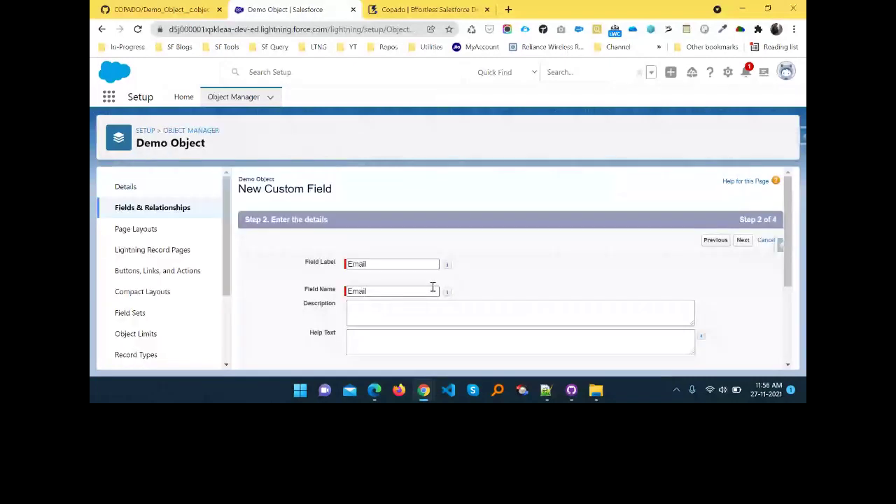
scroll(433, 287, down, 2)
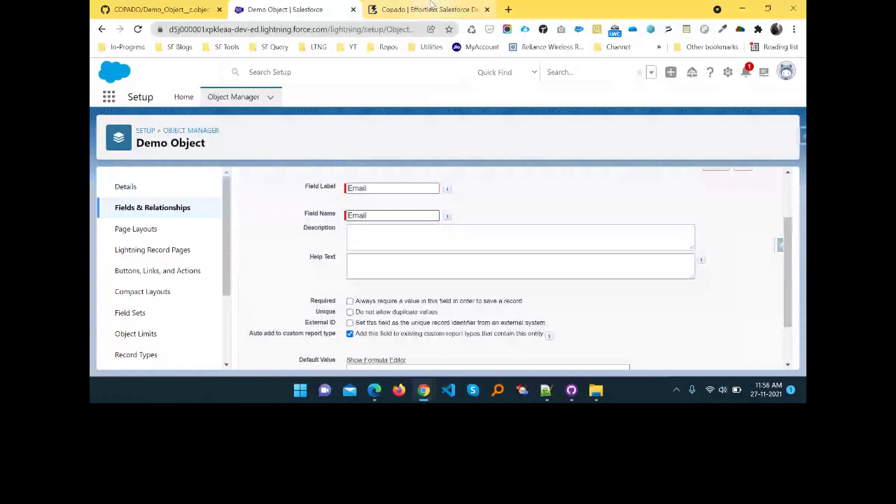
Step: In Copado Essentials' Target Org Deployment job, list the Objects & Child Components available to add
click(433, 8)
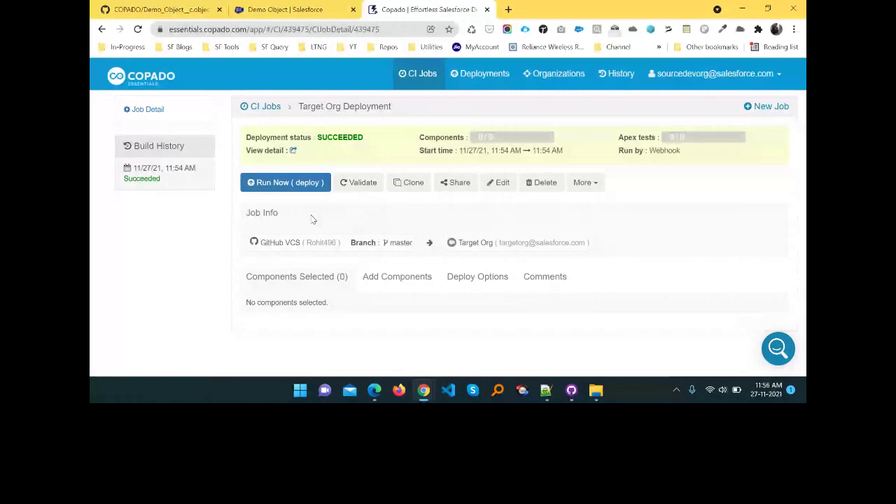
click(423, 276)
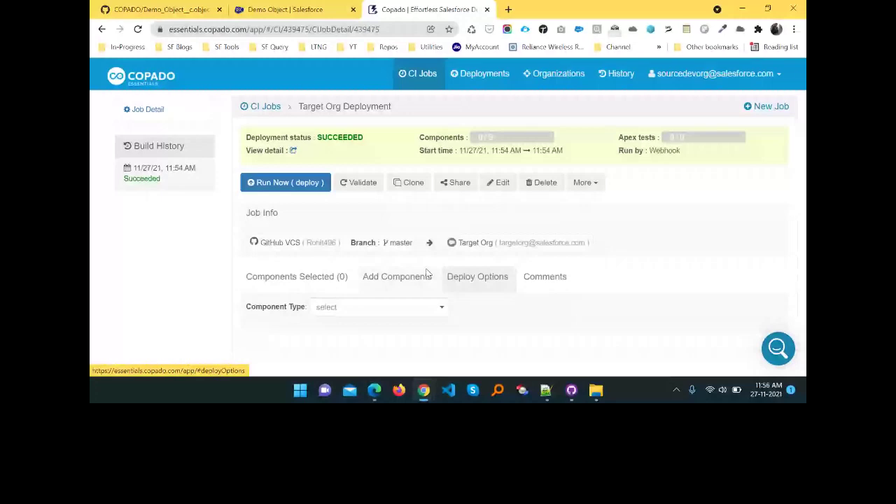
click(378, 306)
click(359, 339)
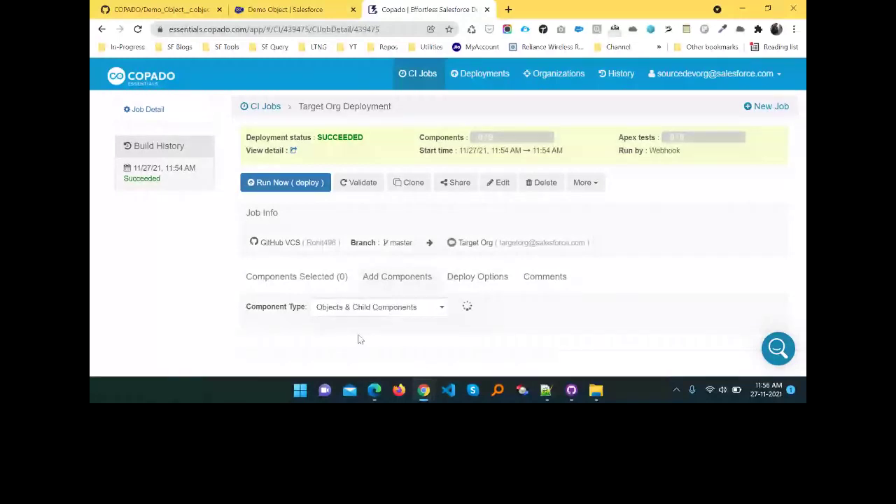
scroll(514, 280, down, 3)
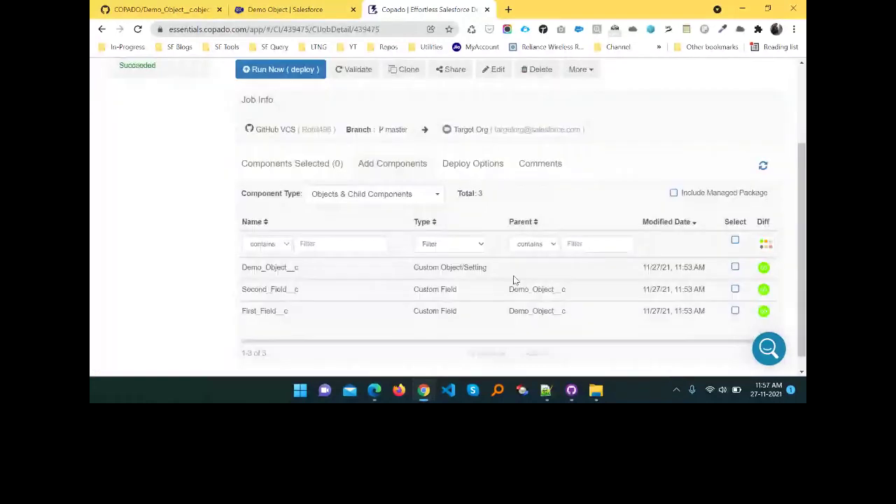
Step: Select Demo_Object__c, Second_Field__c and First_Field__c as components of the Target Org Deployment job
click(734, 267)
click(735, 288)
click(735, 310)
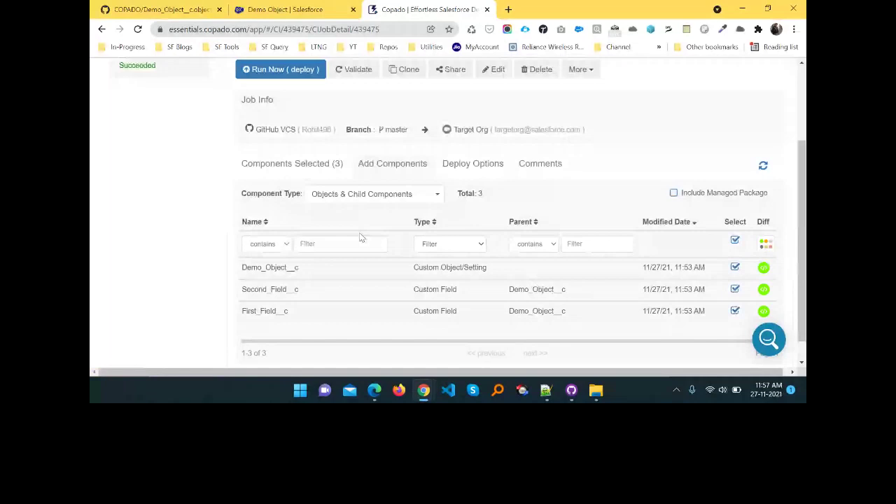
Step: Add the Objects & Child Components wildcard to the Target Org Deployment job and review the selected components
click(360, 194)
text(wil)
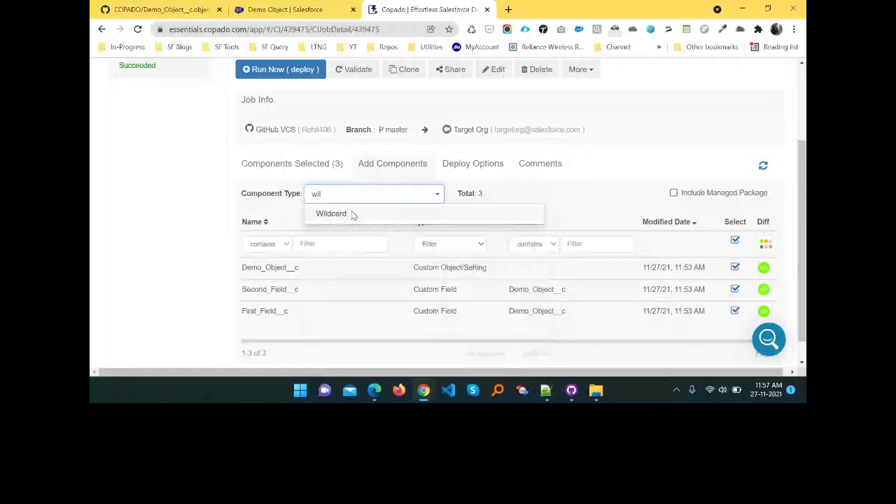
click(352, 214)
scroll(548, 308, down, 1)
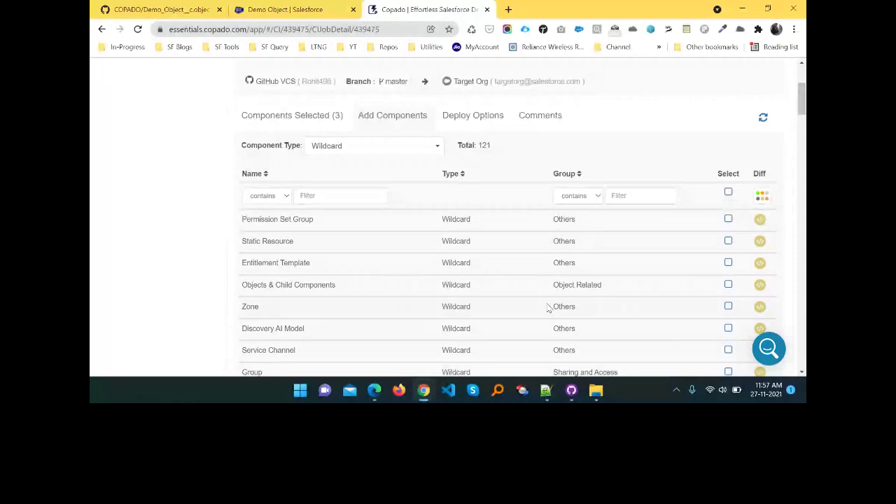
scroll(352, 291, down, 3)
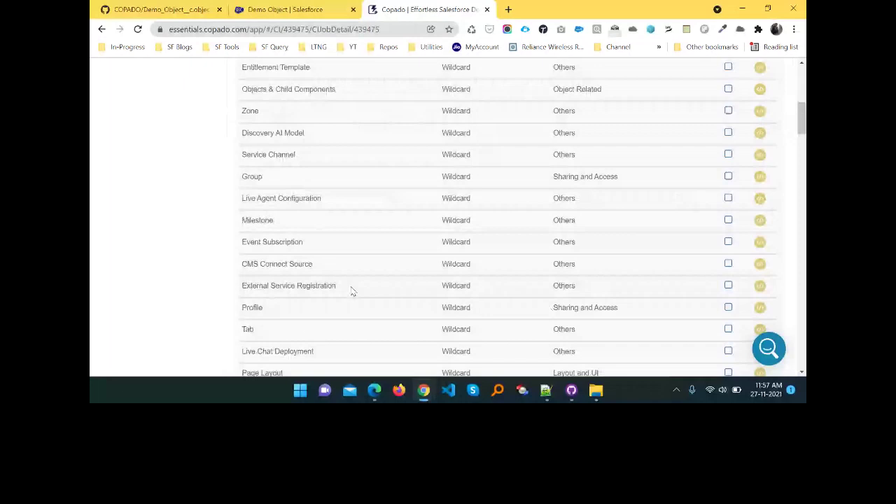
scroll(357, 287, up, 4)
click(629, 268)
text(dem)
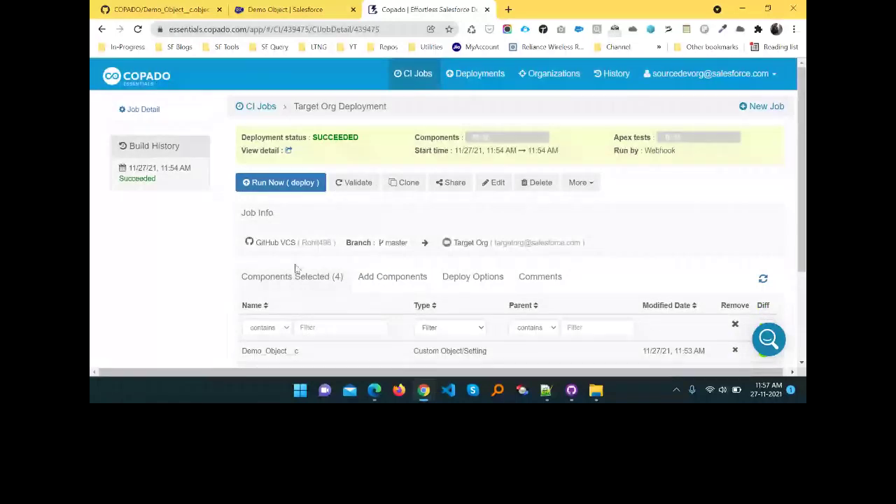
scroll(734, 179, down, 2)
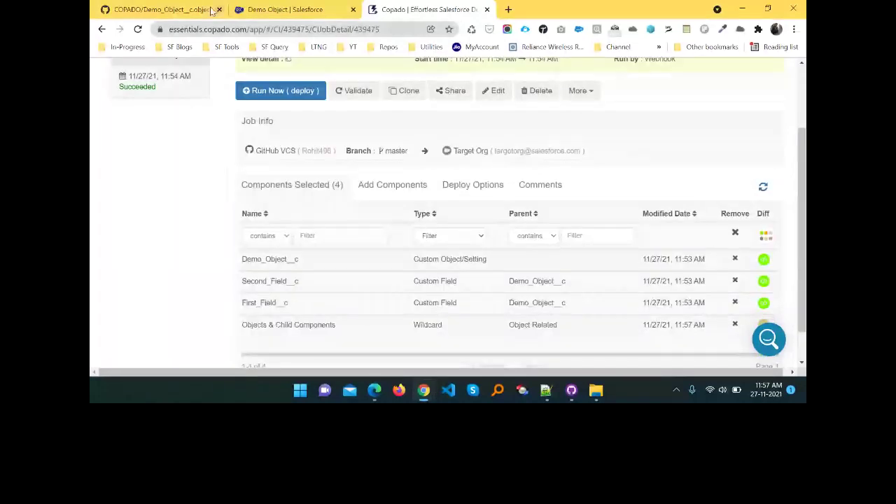
Step: Switch to Salesforce and save the new Email field, keeping the default field-level security and page layout assignment
click(288, 7)
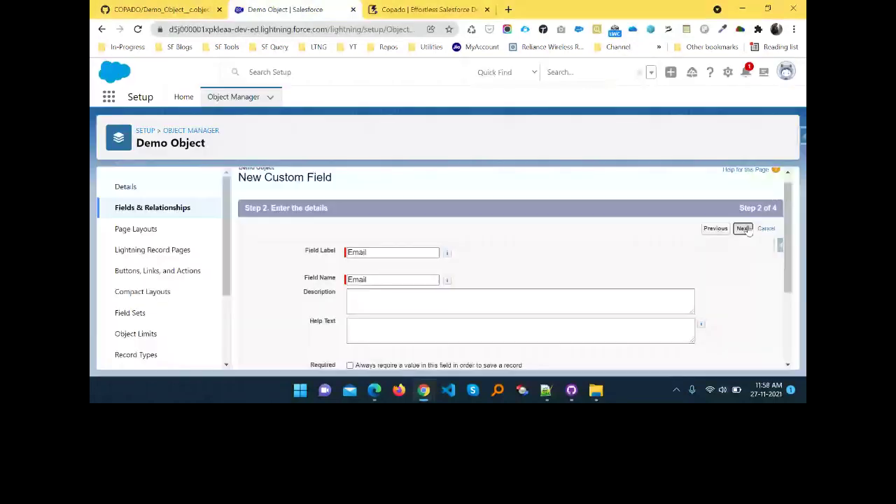
click(745, 229)
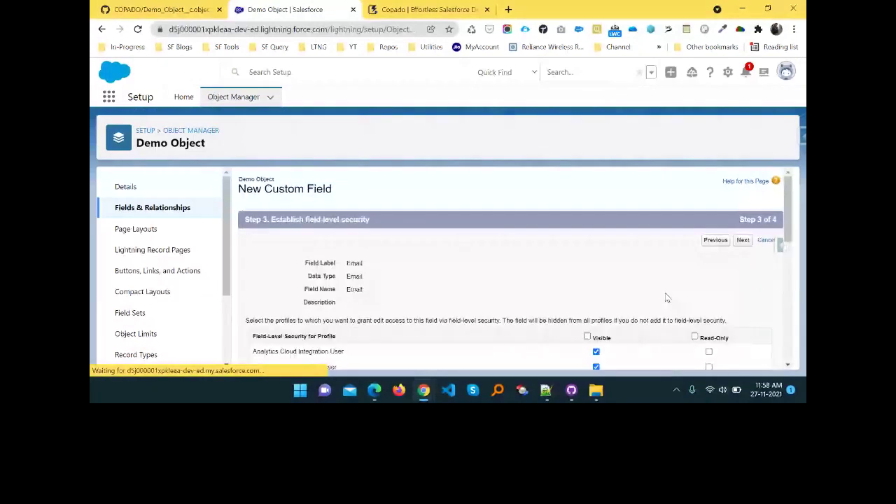
click(742, 240)
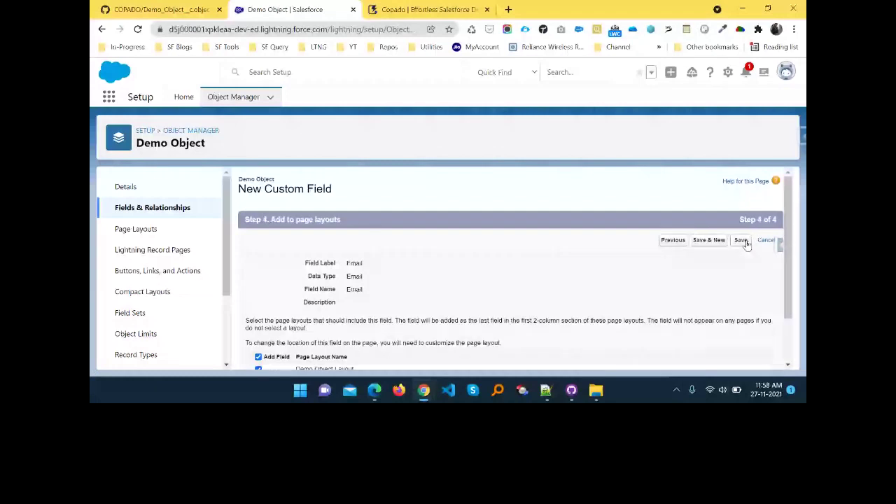
click(740, 240)
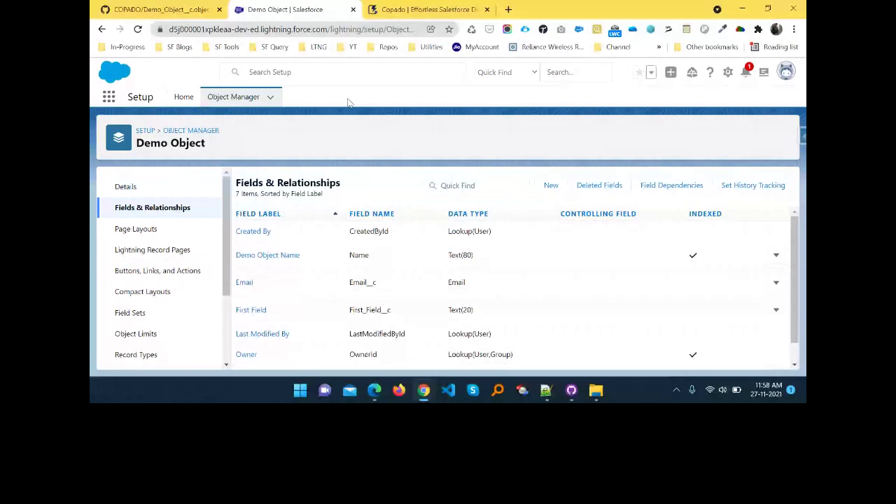
Step: Return to Copado Essentials, open the Dev to Github Sync job and run its commit
click(398, 13)
click(420, 75)
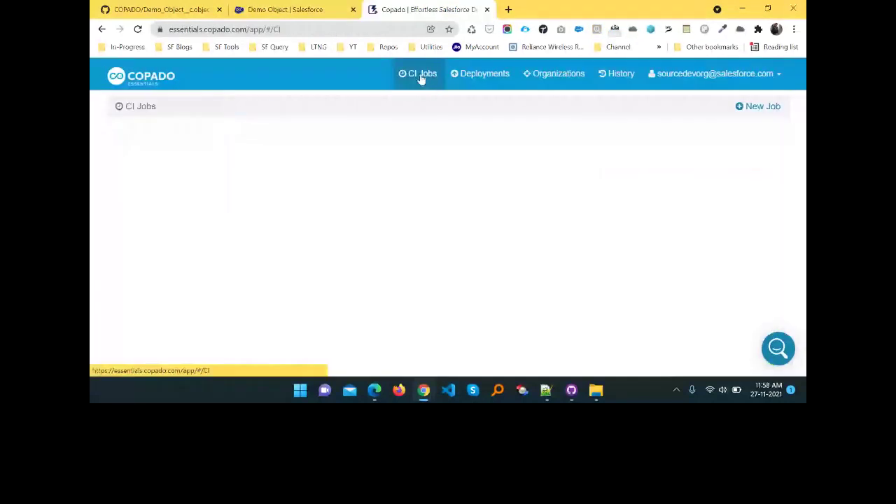
click(296, 217)
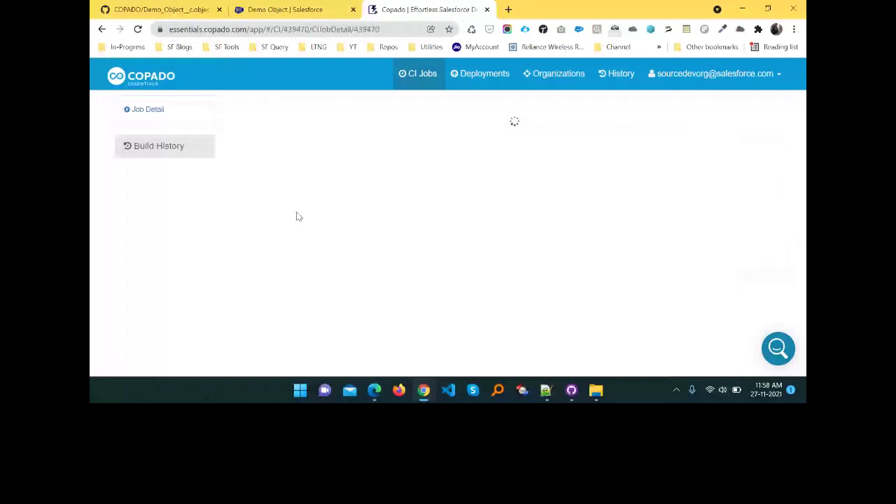
scroll(359, 213, down, 2)
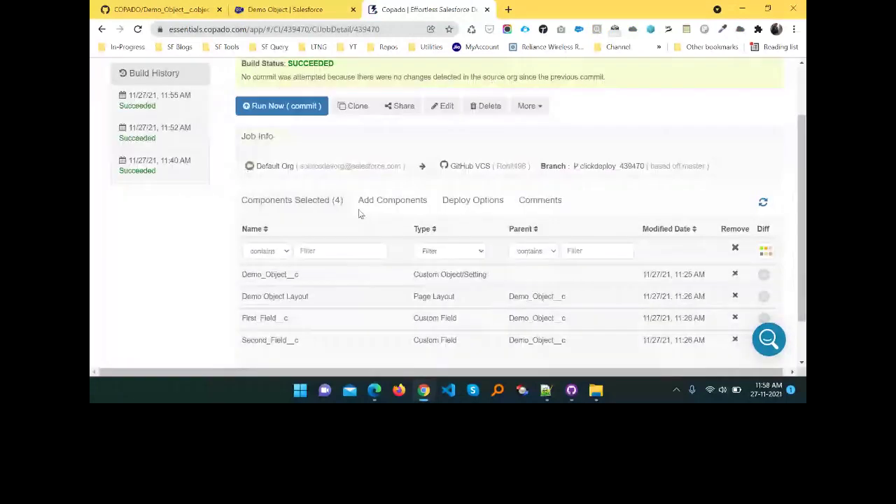
scroll(347, 221, up, 1)
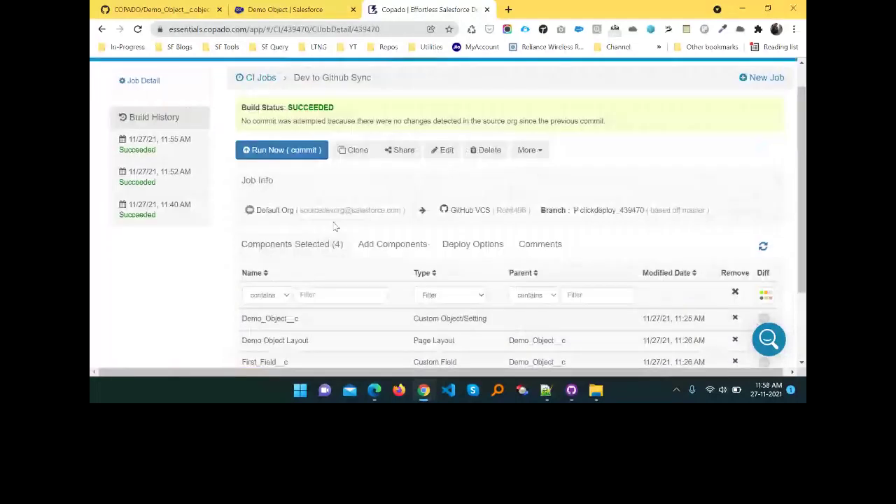
click(282, 153)
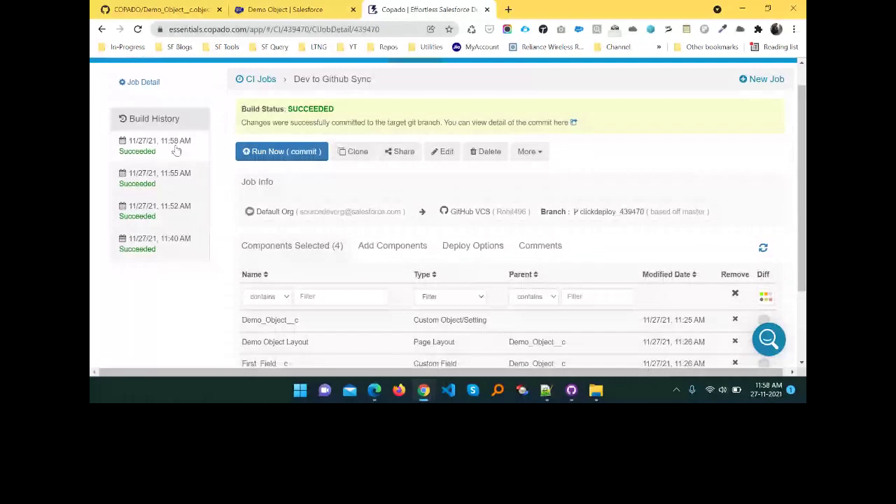
Step: Review the components in the latest Dev to Github Sync build and compare them with Demo Object's fields in Salesforce
click(177, 151)
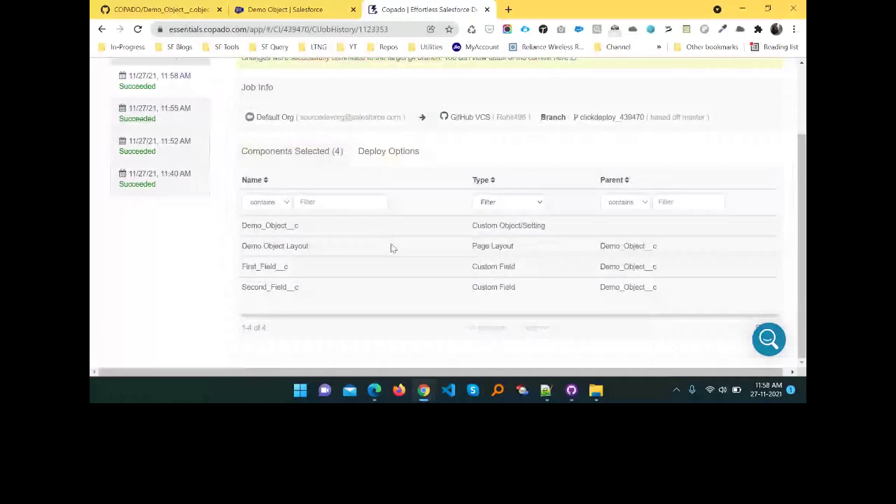
scroll(302, 212, up, 1)
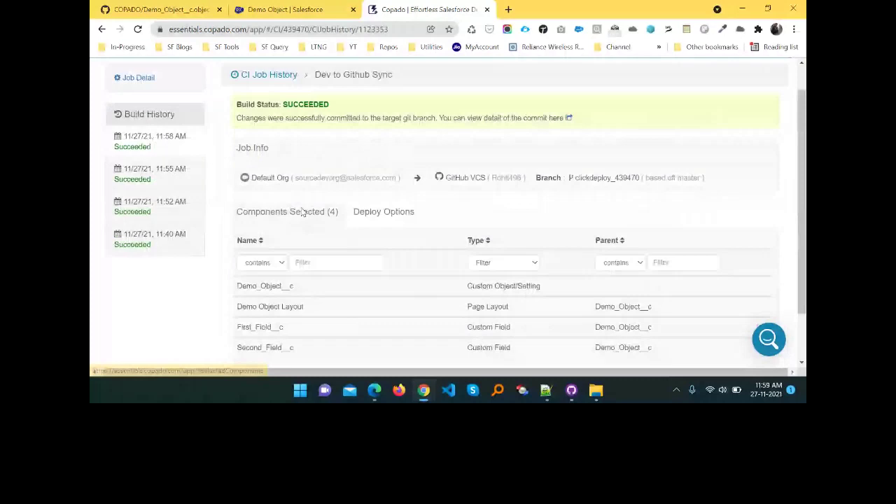
click(302, 212)
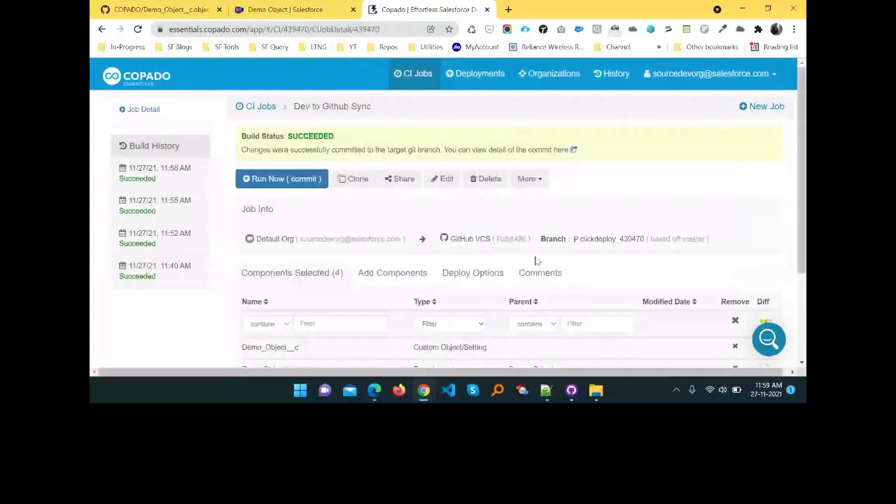
click(154, 205)
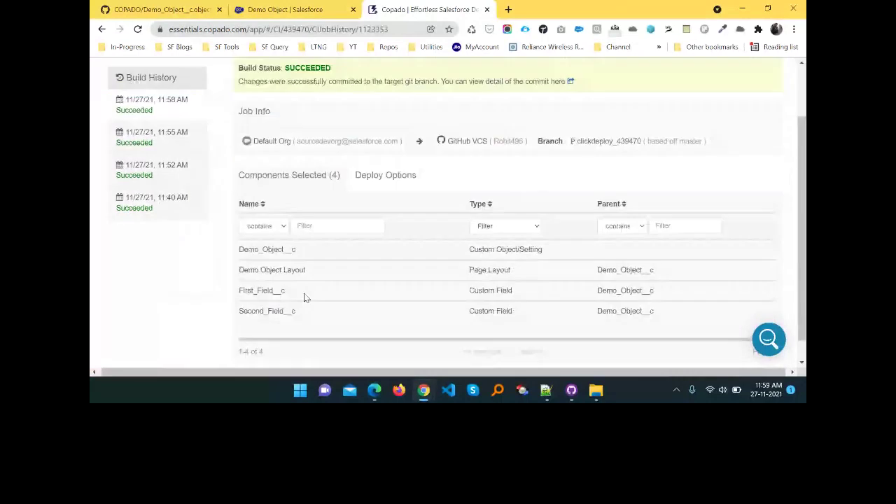
scroll(304, 297, up, 1)
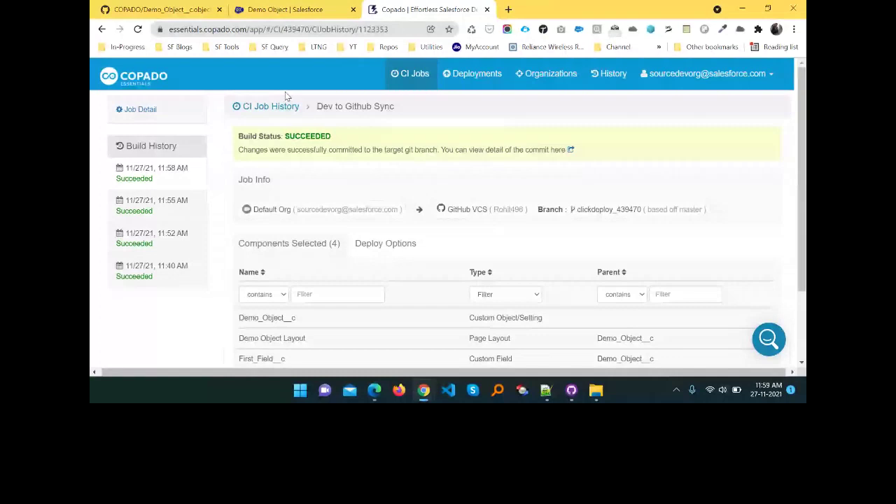
click(287, 9)
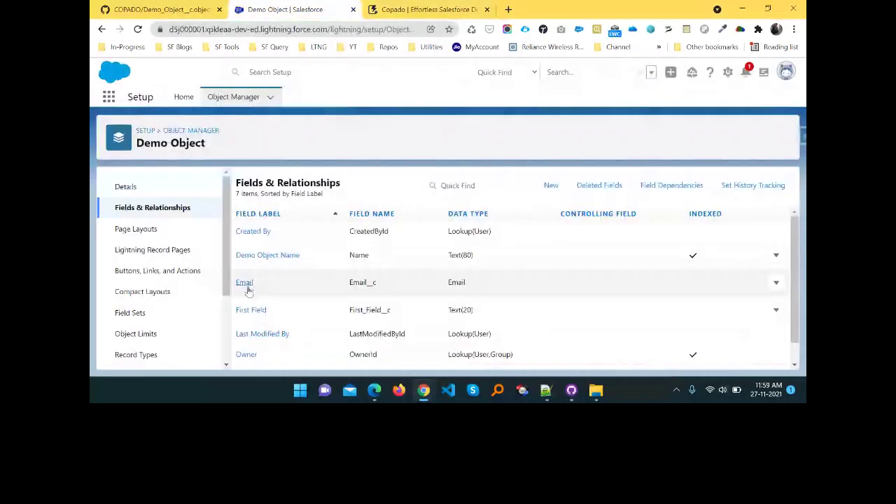
click(425, 9)
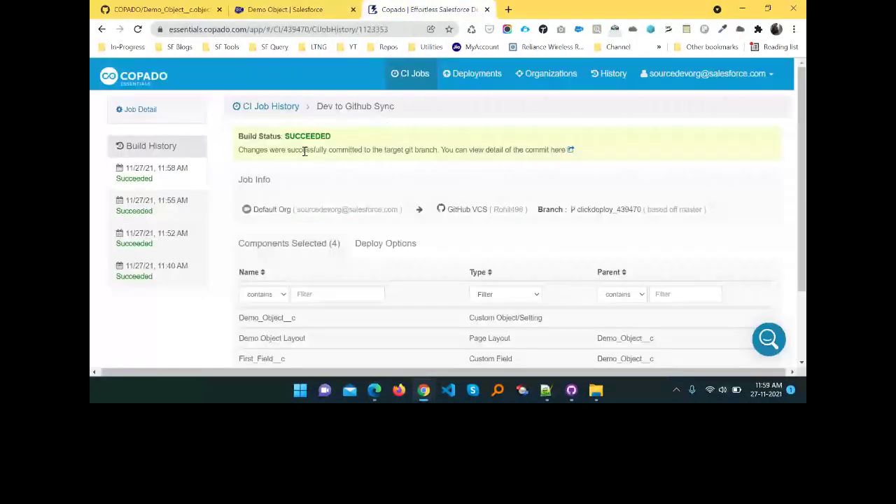
Step: Open the Target Org Deployment job, list its Wildcard component type and run the deployment
click(270, 105)
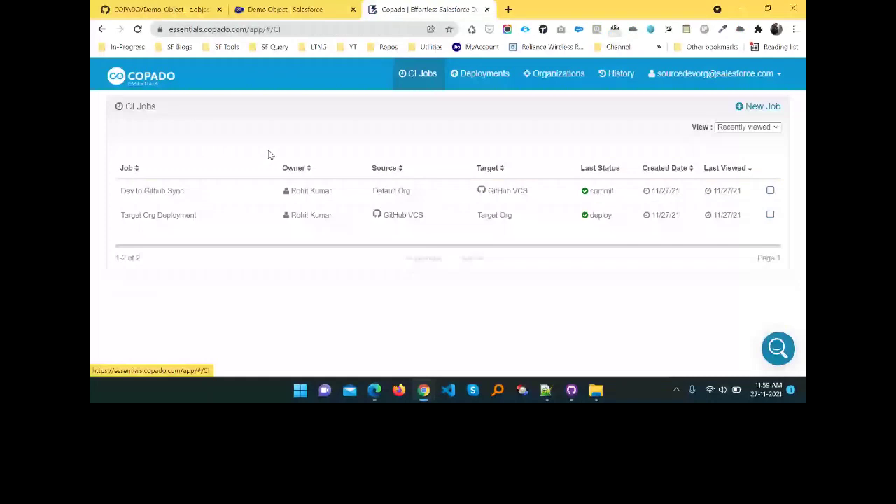
click(166, 216)
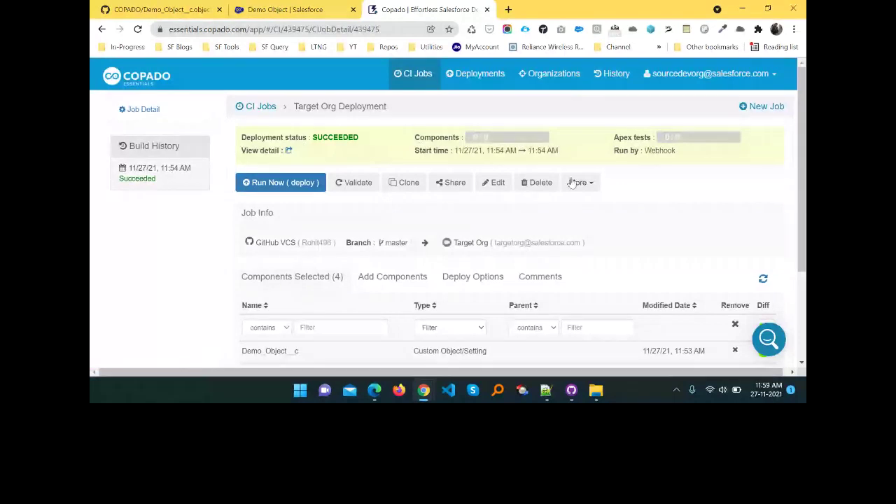
scroll(520, 199, down, 1)
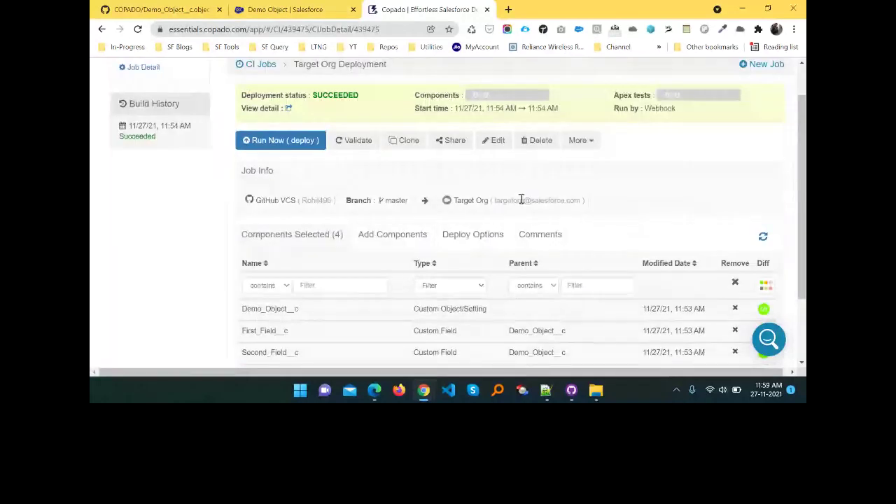
click(403, 239)
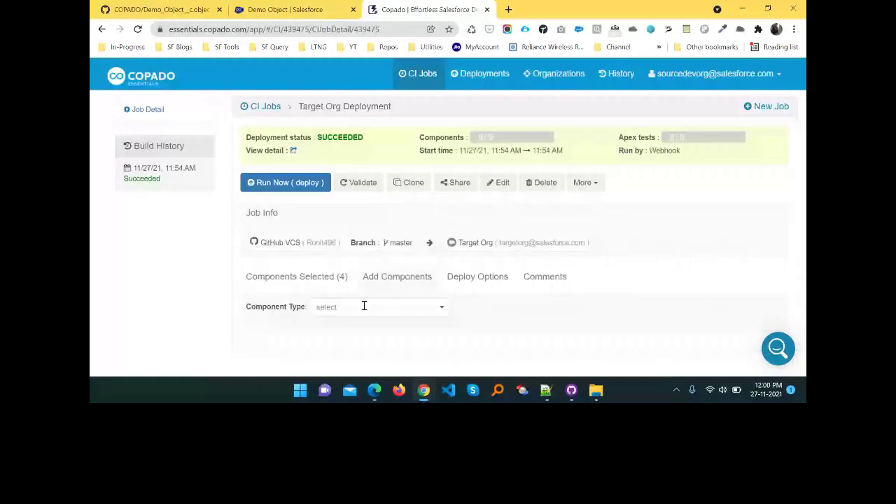
click(364, 306)
text(wil)
click(360, 328)
click(276, 185)
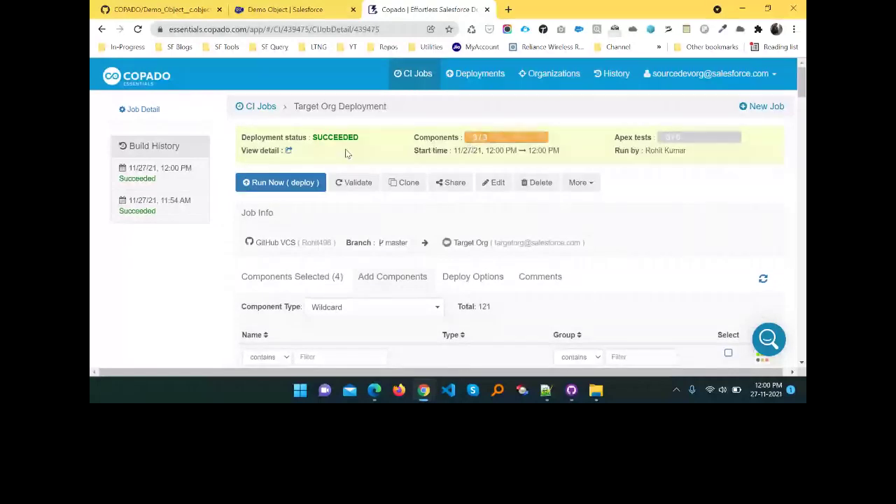
Step: Check Demo Object's fields in Salesforce and its object file in GitHub, then return to the deployment job in Copado Essentials
key(ctrl+shift+Tab)
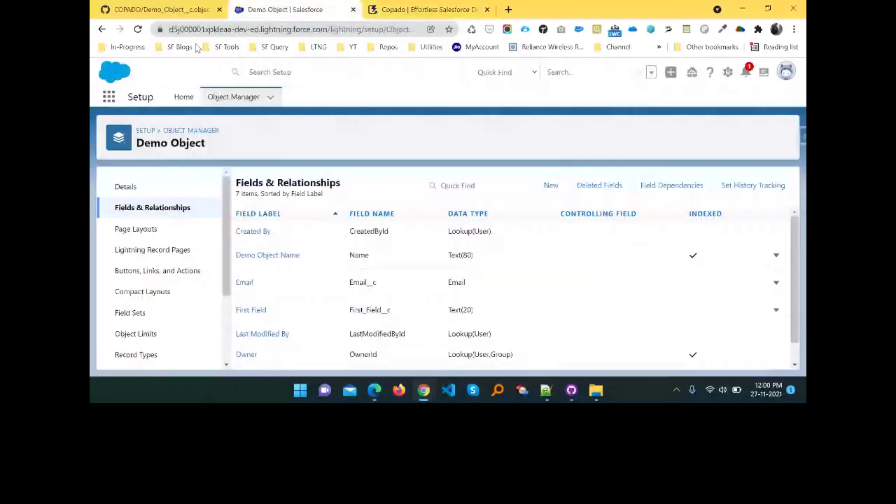
scroll(303, 328, down, 1)
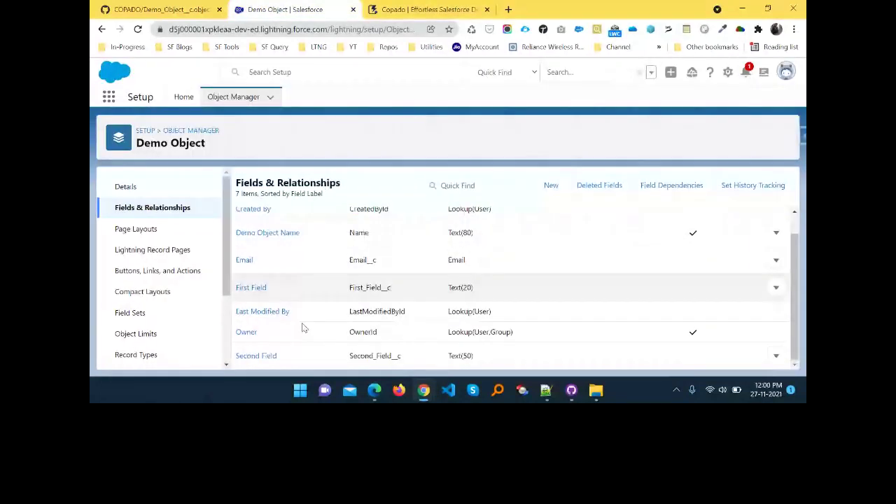
key(ctrl+shift+Tab)
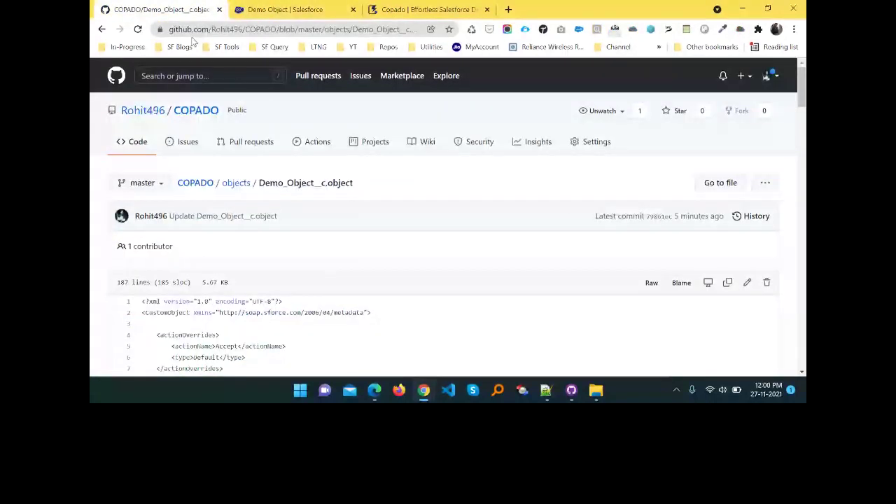
key(ctrl+shift+Tab)
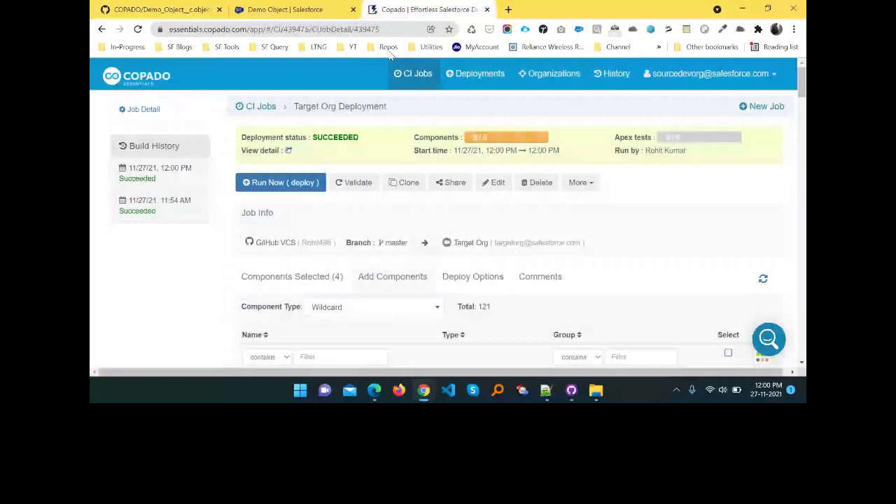
Step: Open login.salesforce.com in a new browser tab, check the target org's username in the Notepad++ notes, and log in with that saved username
click(509, 10)
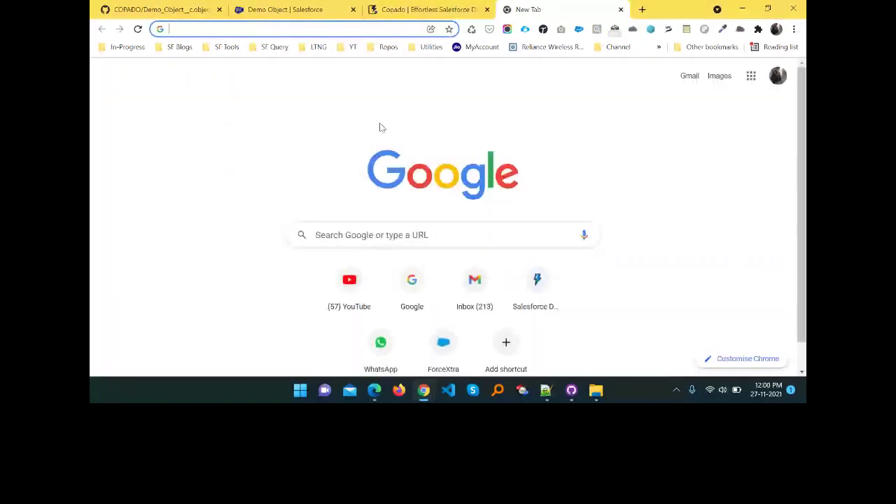
text(login.salesforce.com)
key(Return)
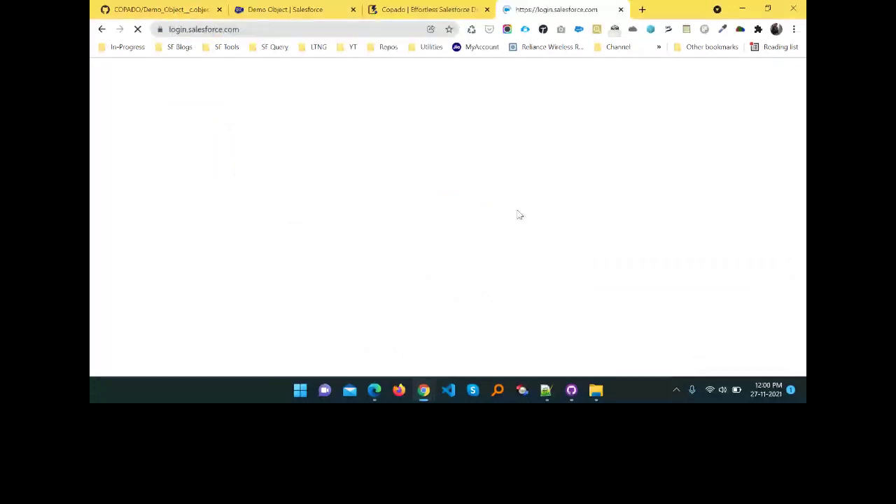
key(alt+Tab)
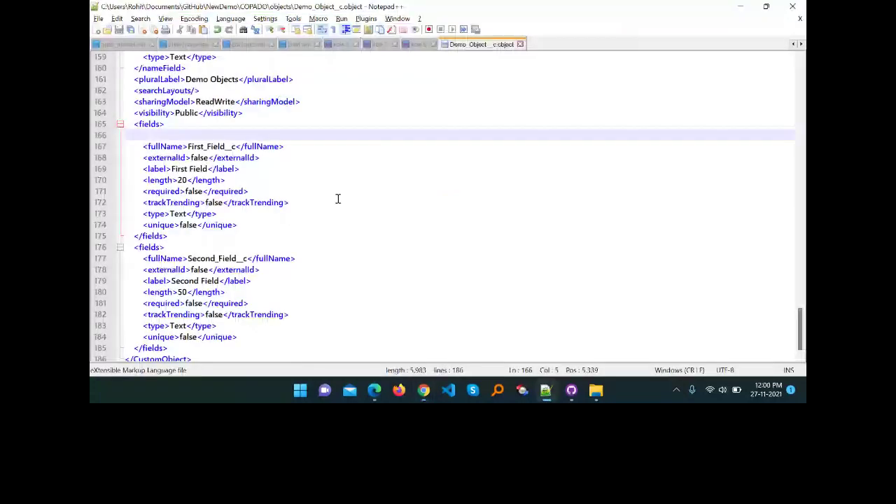
key(ctrl+Tab)
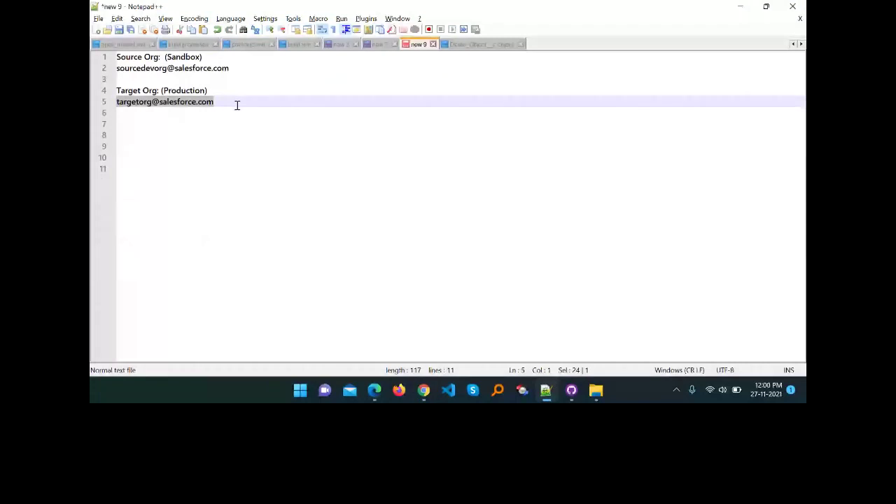
key(alt+Tab)
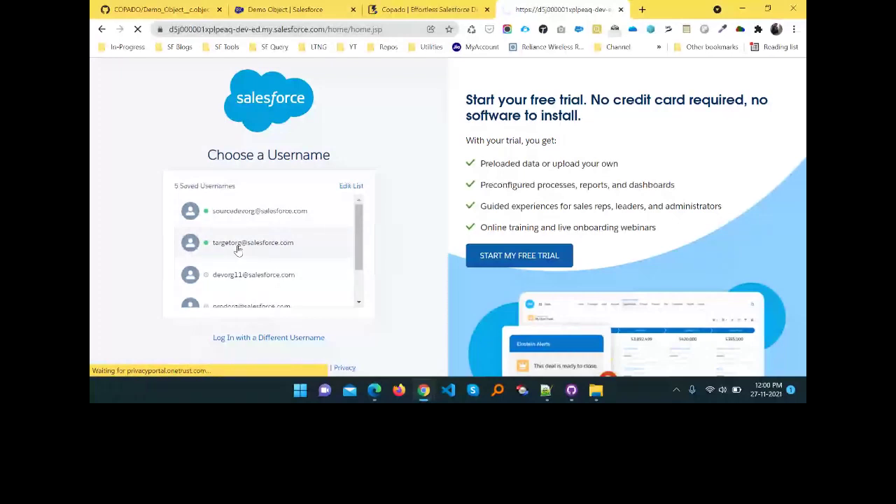
click(238, 245)
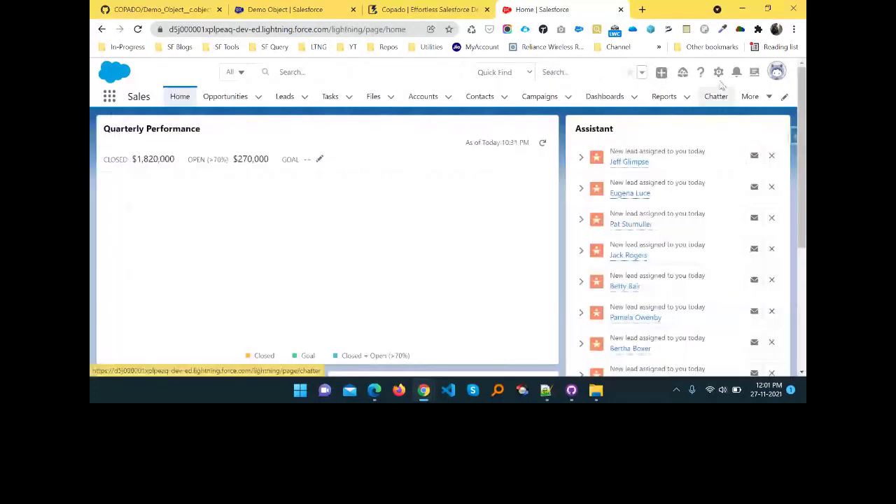
Step: In the target org's Setup, search Object Manager for demo and open Demo Object's Fields & Relationships
click(718, 72)
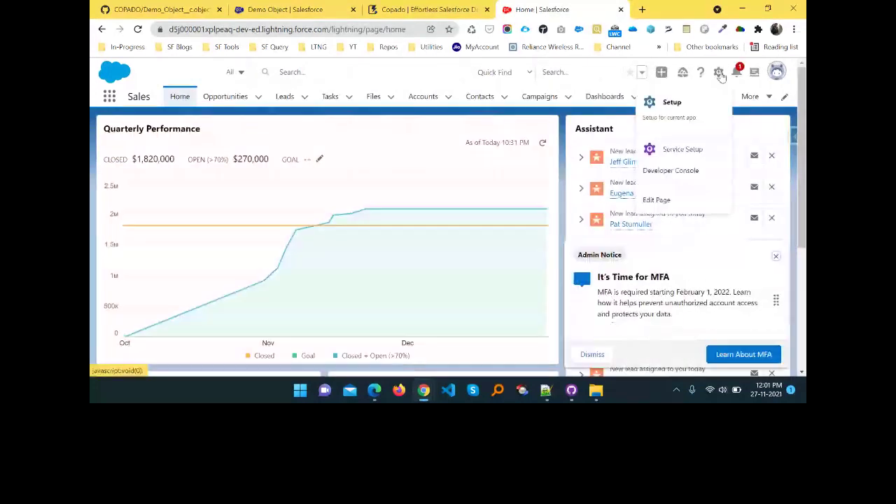
click(667, 113)
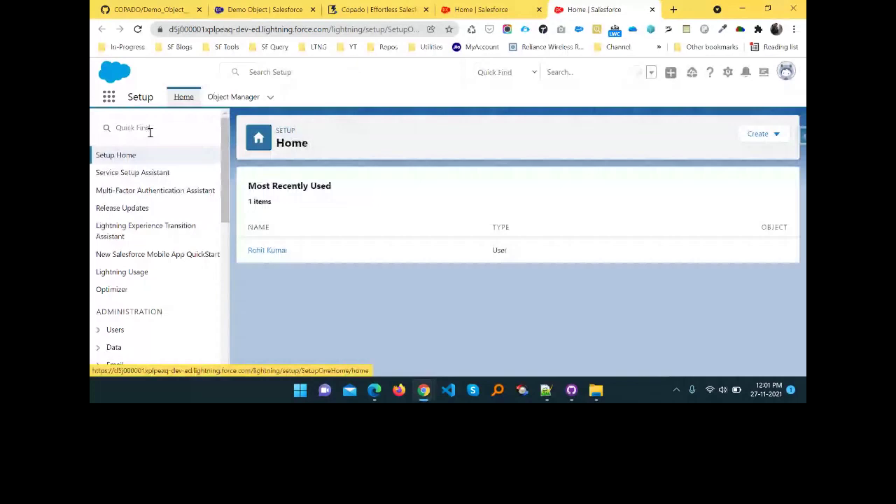
click(233, 97)
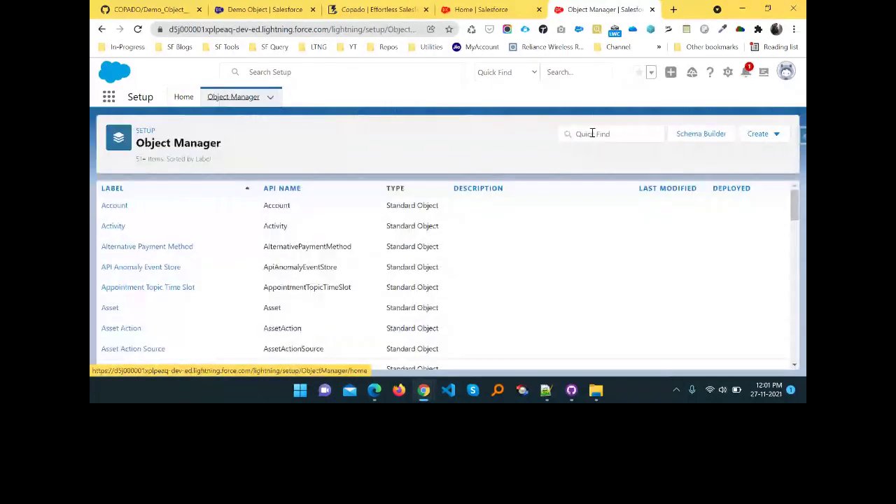
click(591, 133)
text(demo)
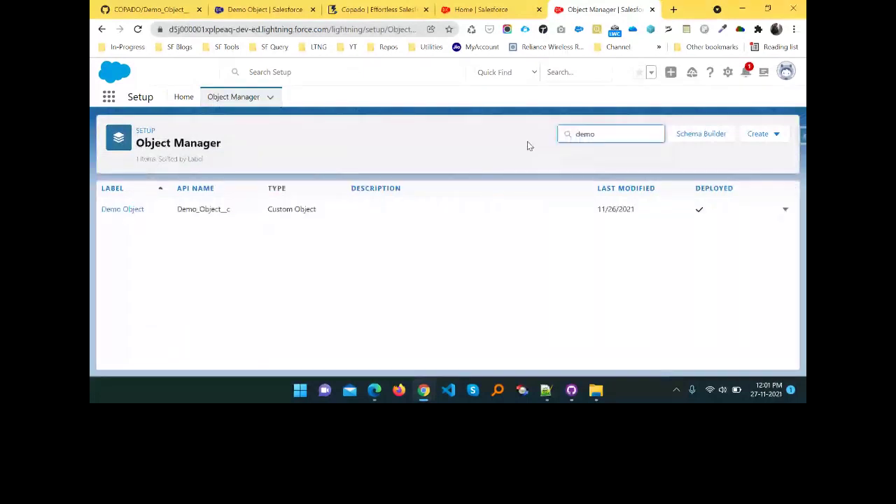
click(120, 214)
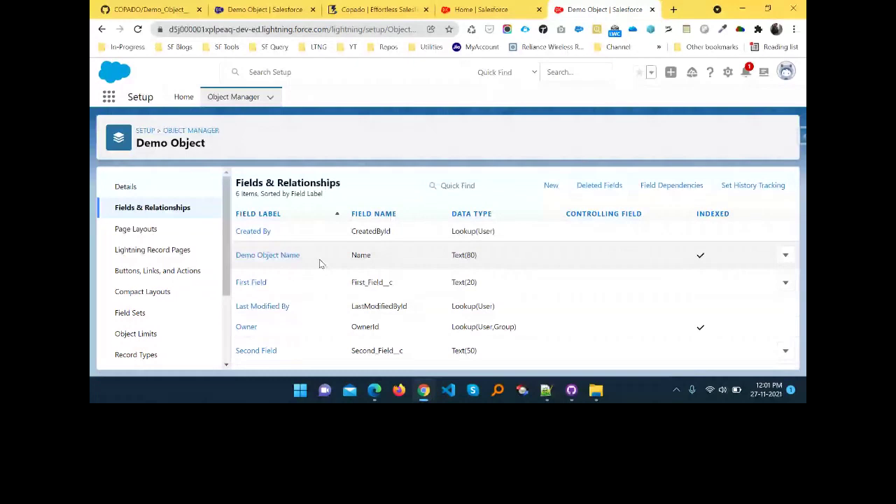
Step: Return to Copado Essentials, open the Dev to Github Sync job and review it alongside the COPADO repository in GitHub
click(362, 6)
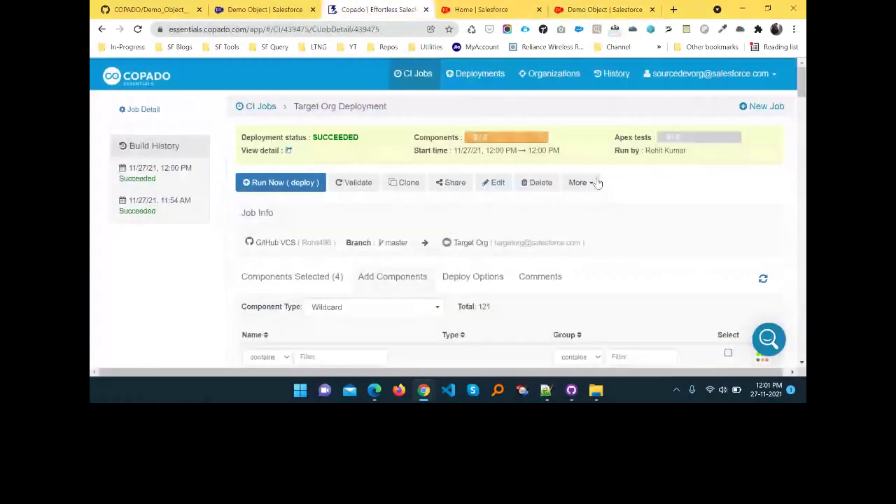
key(alt+Left)
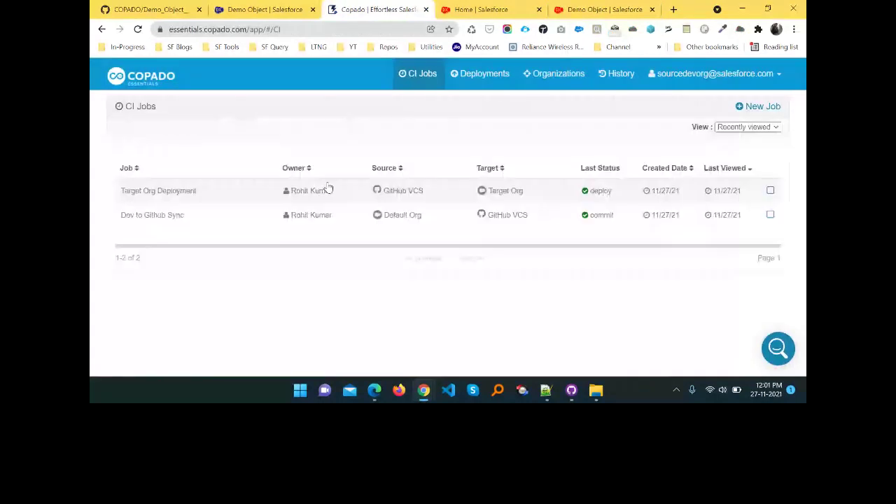
click(329, 188)
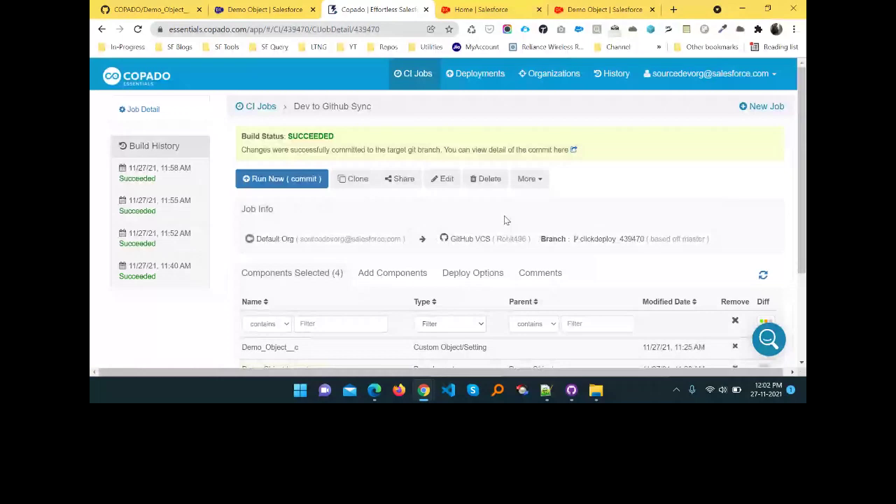
key(ctrl+1)
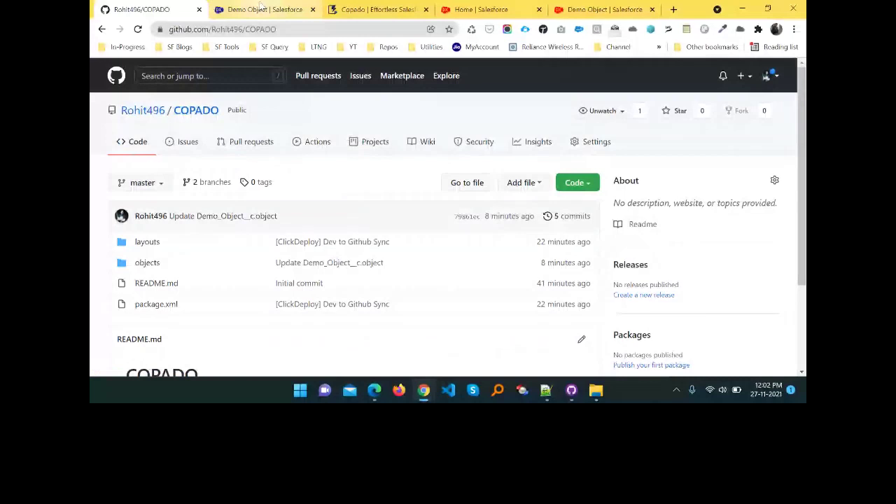
key(ctrl+3)
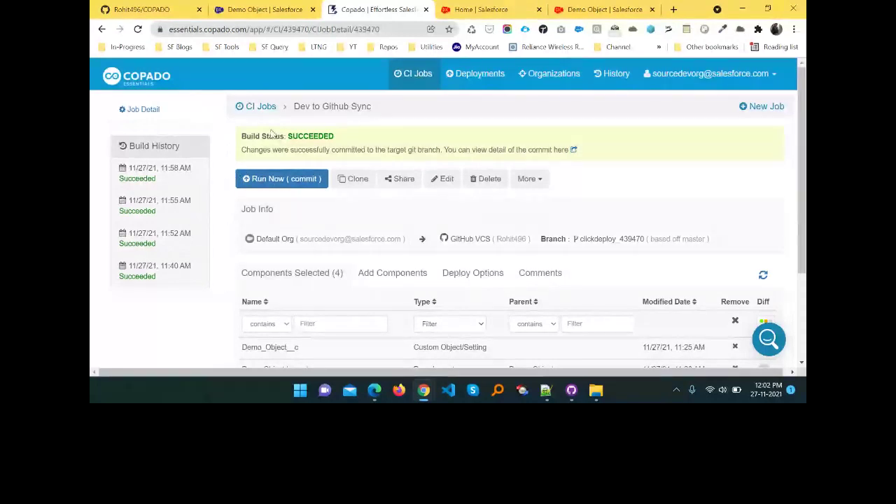
Step: In GitHub's COPADO repository, open objects/Demo_Object__c.object on master for editing and locate its field definitions
click(159, 7)
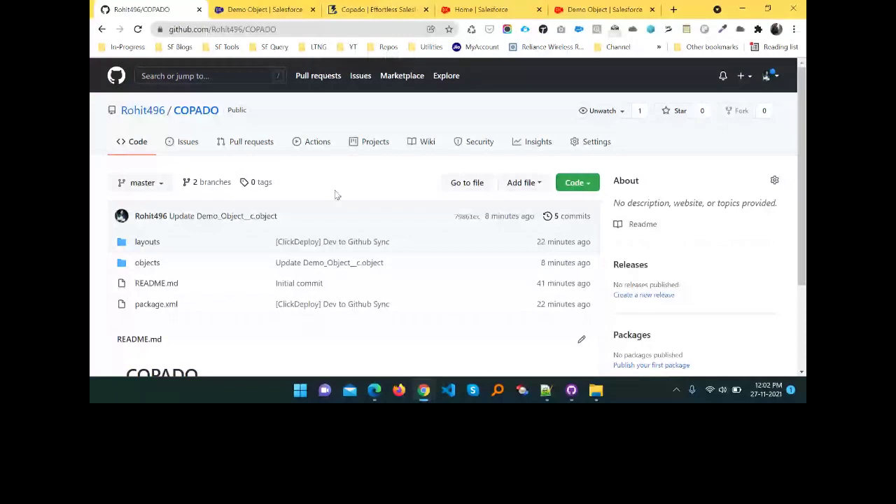
click(148, 264)
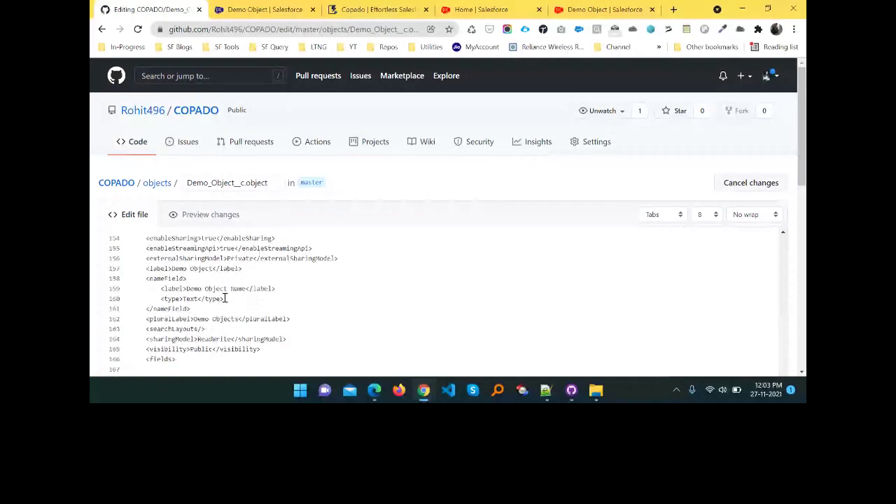
scroll(225, 298, up, 7)
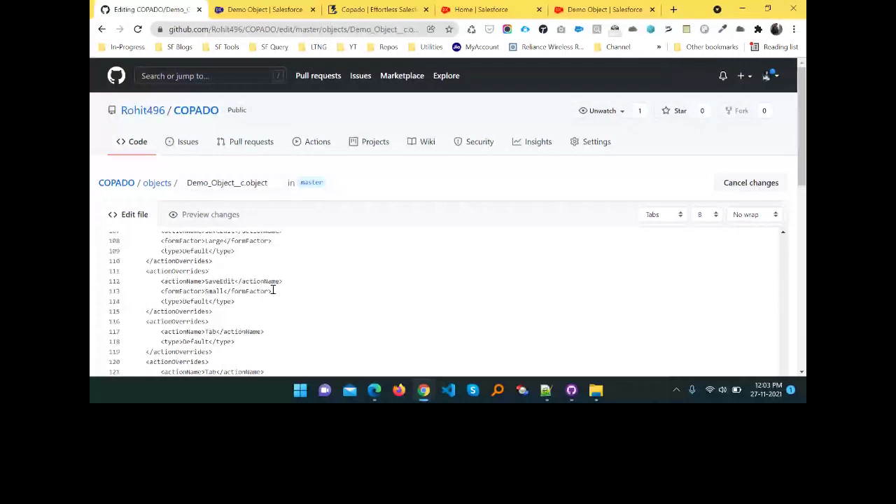
key(ctrl+f)
text(ri)
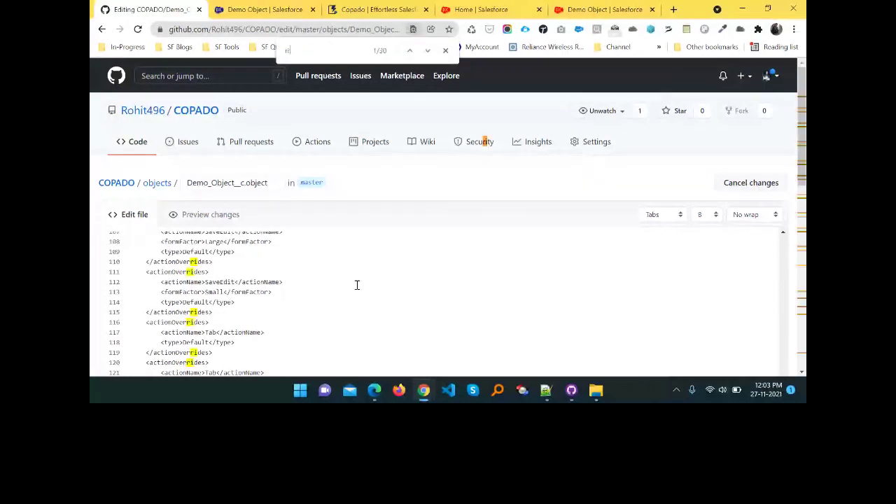
key(Escape)
key(ctrl+f)
text(F)
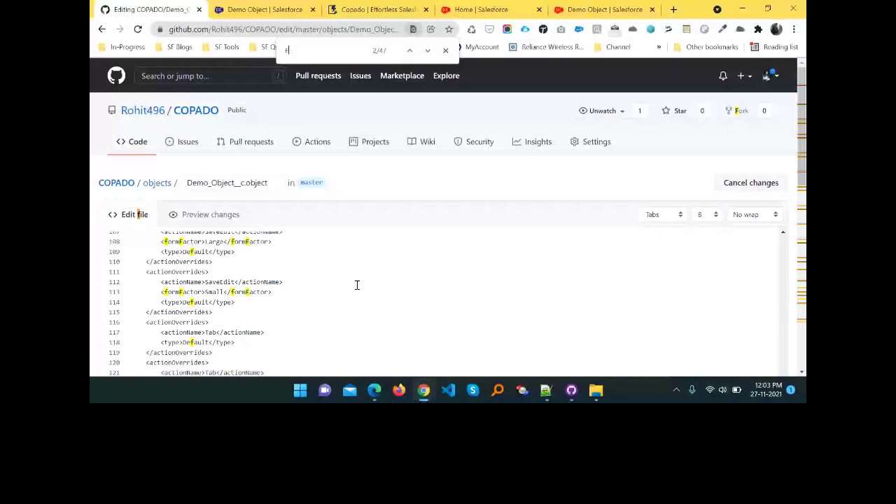
scroll(356, 285, down, 10)
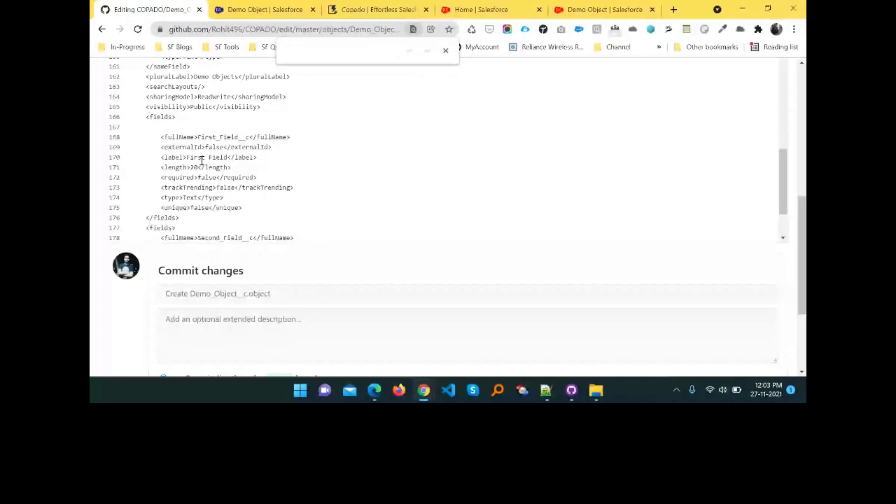
Step: Duplicate the Second_Field__c fields block directly below the original in Demo_Object__c.object
drag(146, 228, 204, 217)
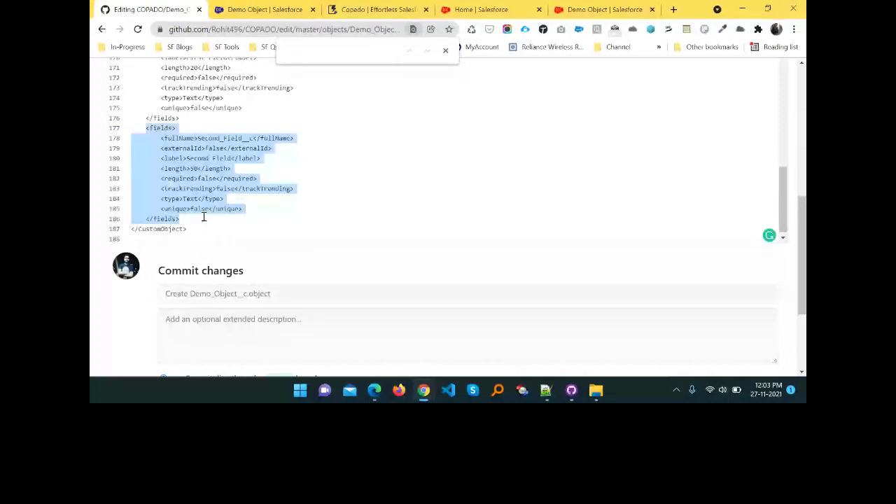
key(ctrl+c)
click(204, 216)
key(Return)
key(ctrl+v)
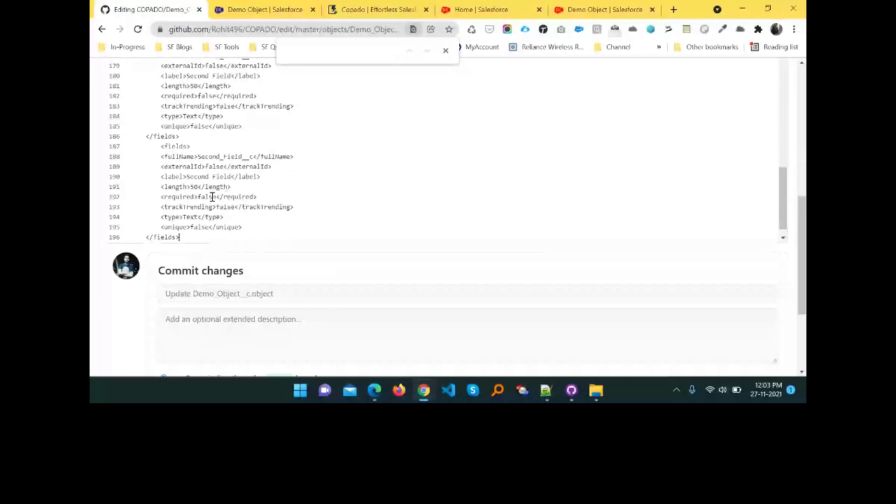
Step: Set the copied block's full name to Third_Field__c and its label to Thrid Field, and commit the file directly to master
drag(197, 156, 218, 156)
key(BackSpace)
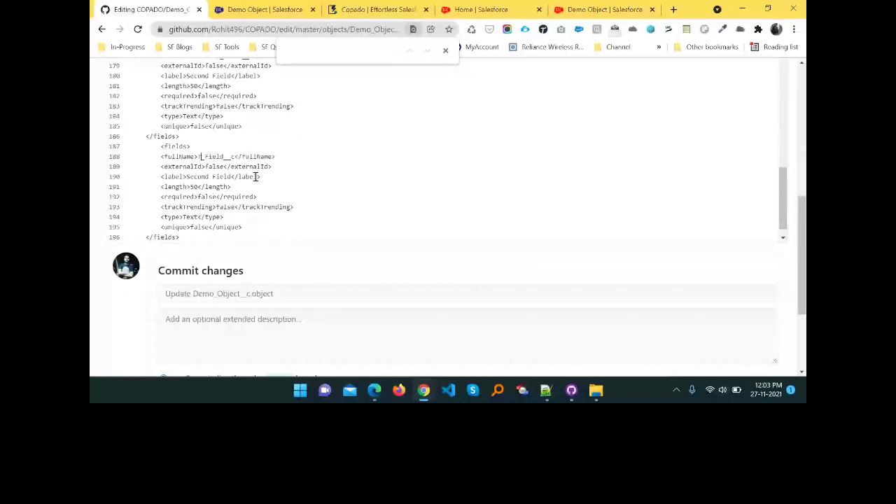
text(Third)
click(208, 176)
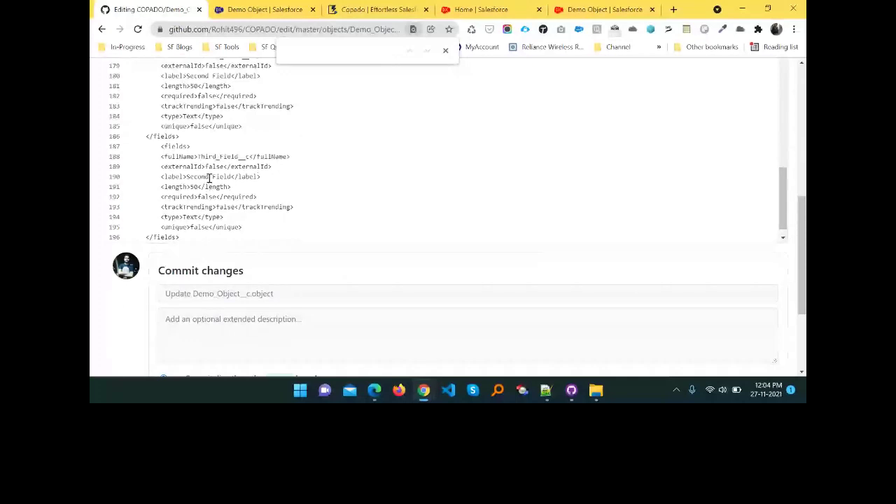
key(ctrl+BackSpace)
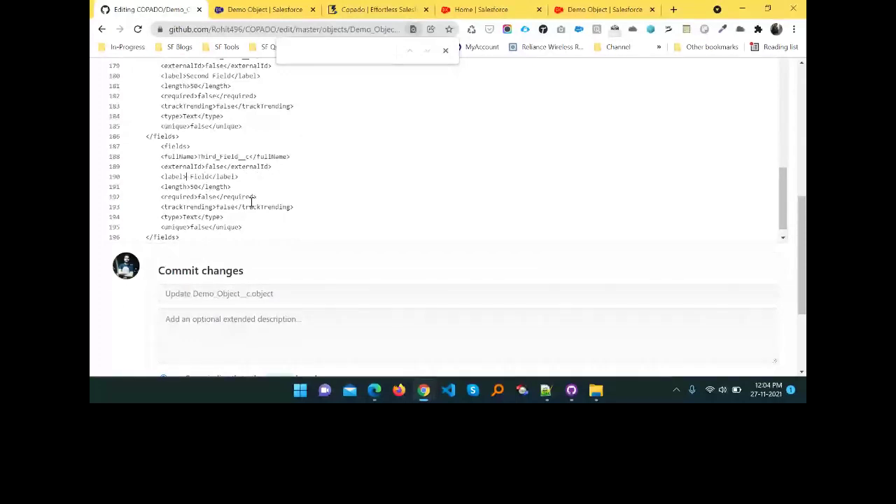
text(Third)
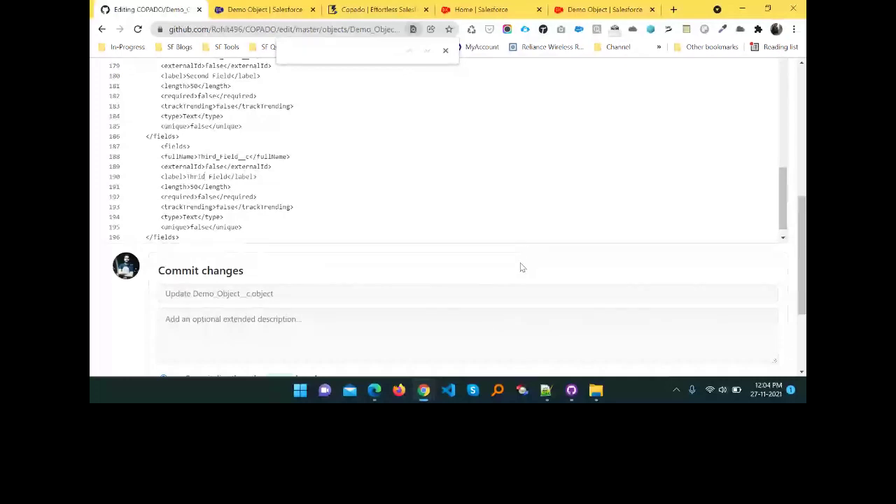
scroll(520, 267, down, 3)
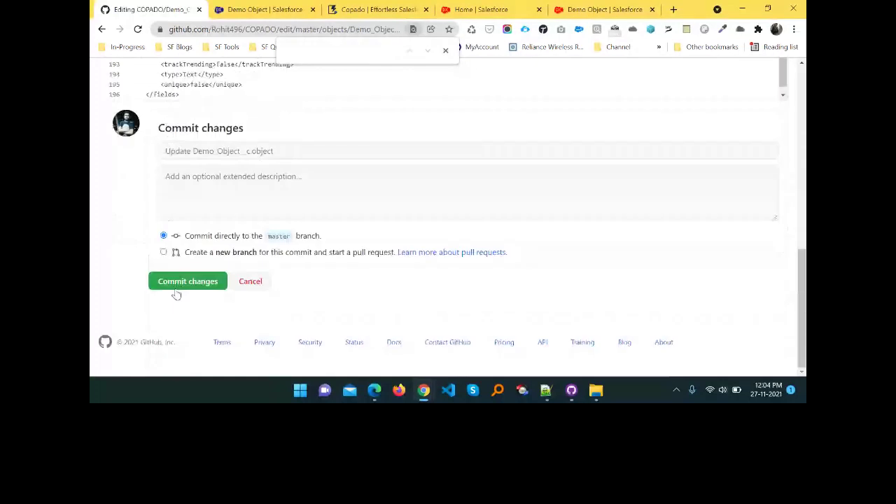
click(176, 287)
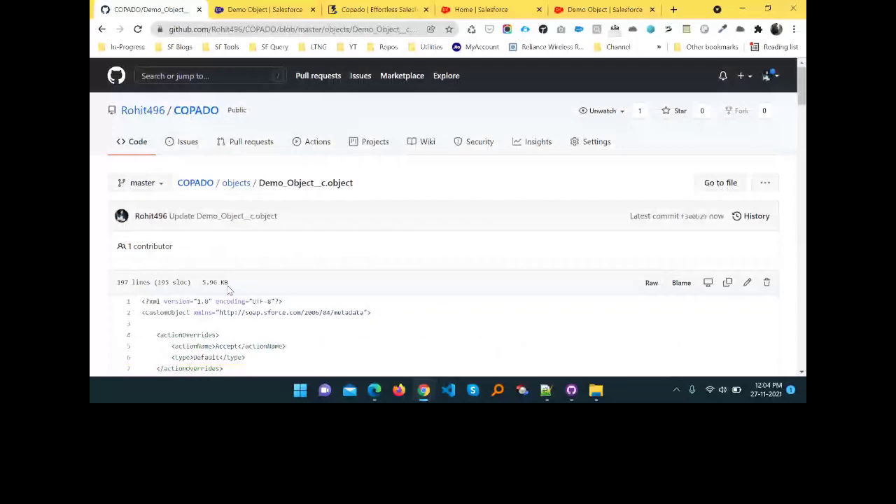
Step: Switch to Copado Essentials, open the Target Org Deployment job and compare Demo_Object__c between Target Org and GitHub VCS
click(375, 9)
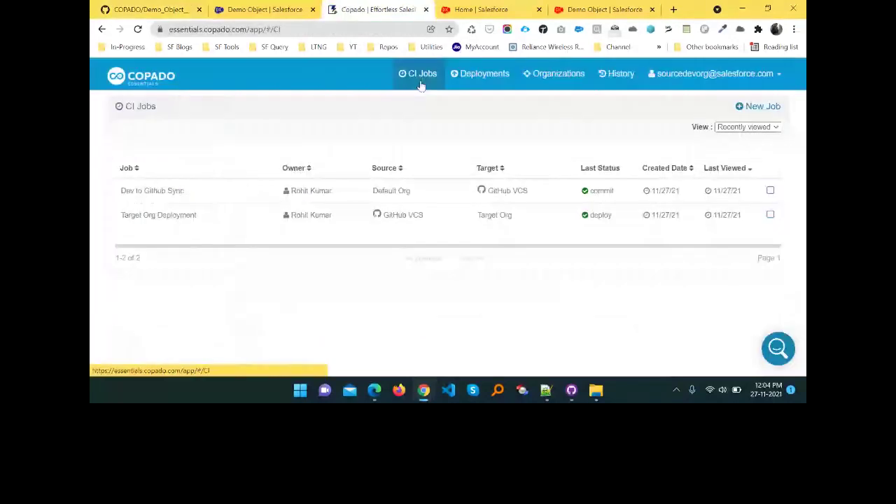
click(158, 214)
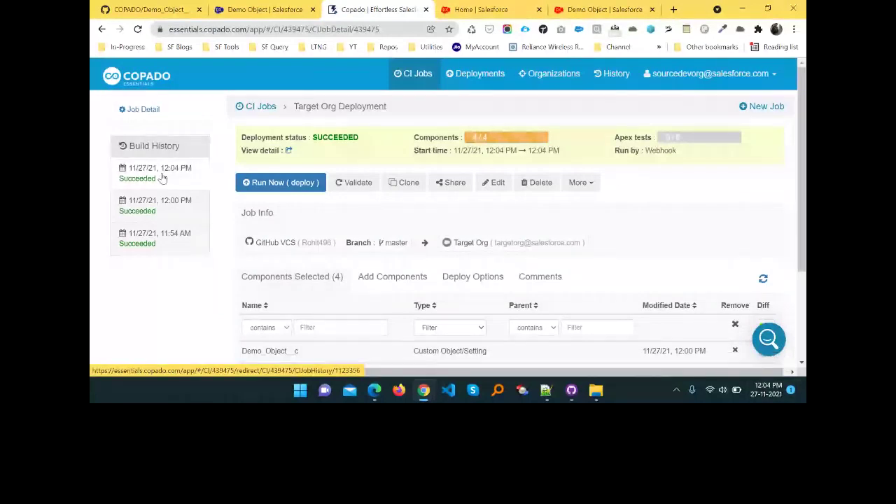
scroll(401, 212, down, 3)
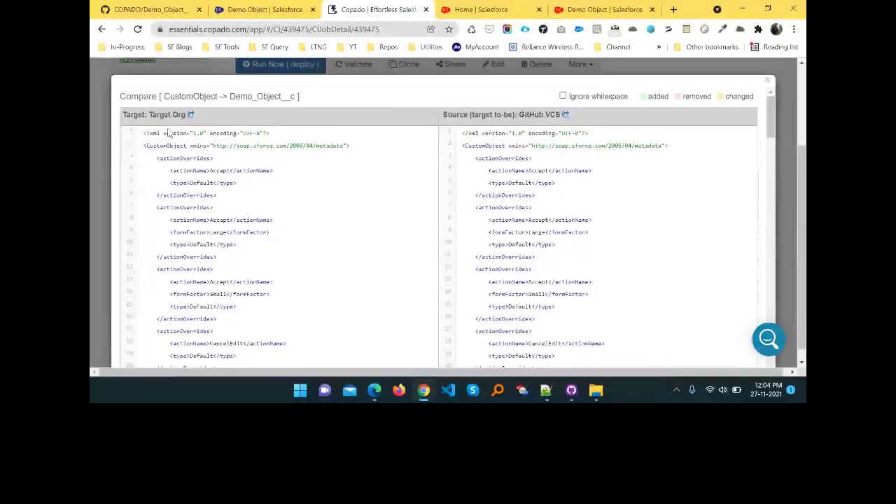
scroll(352, 178, down, 6)
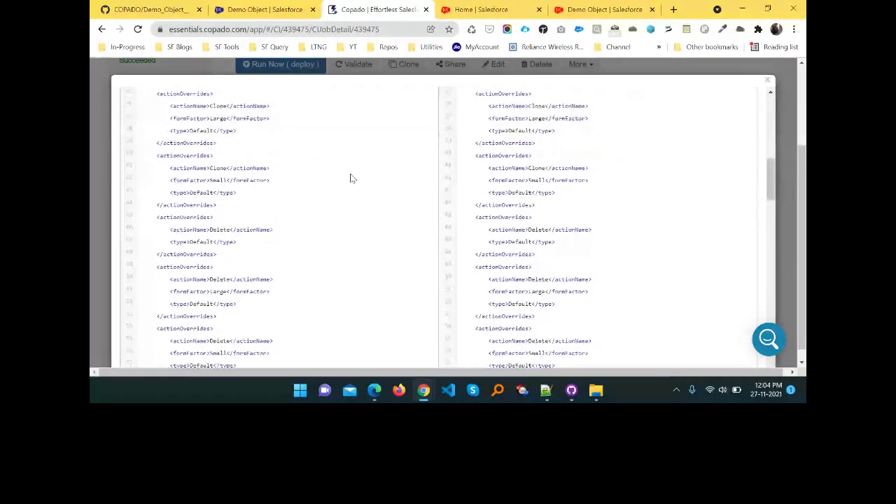
scroll(352, 178, down, 10)
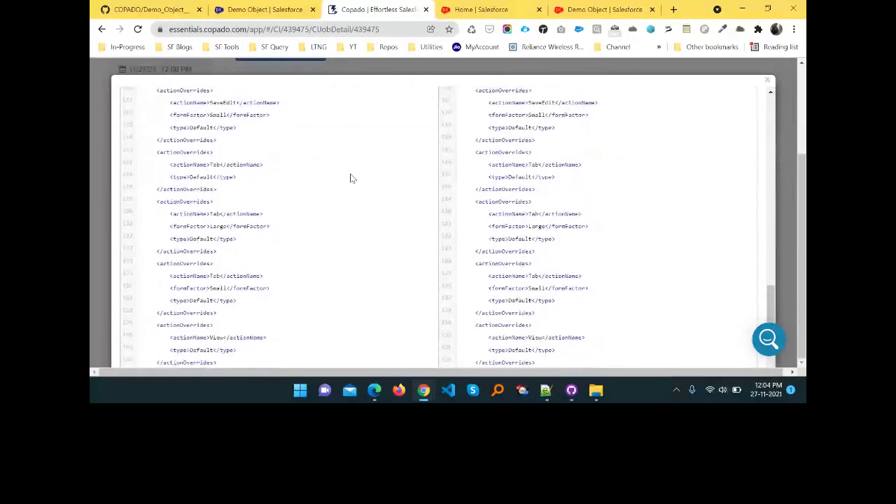
scroll(352, 178, up, 15)
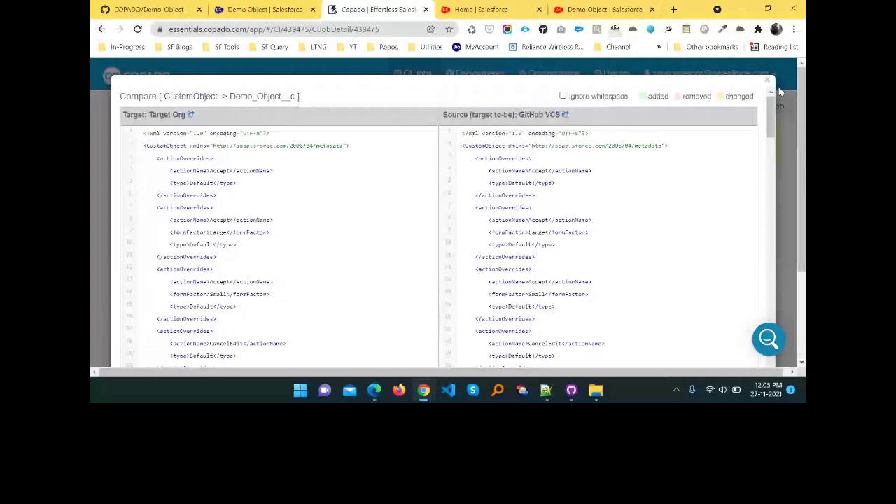
click(767, 80)
click(767, 220)
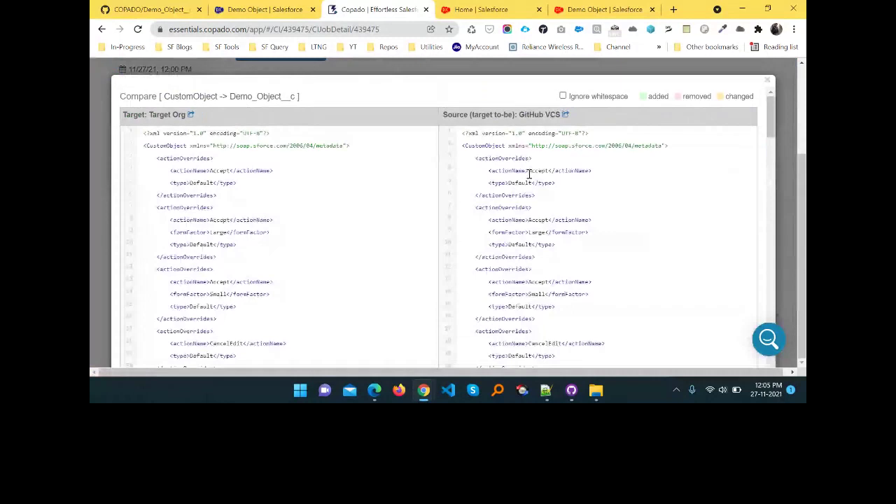
scroll(528, 175, down, 5)
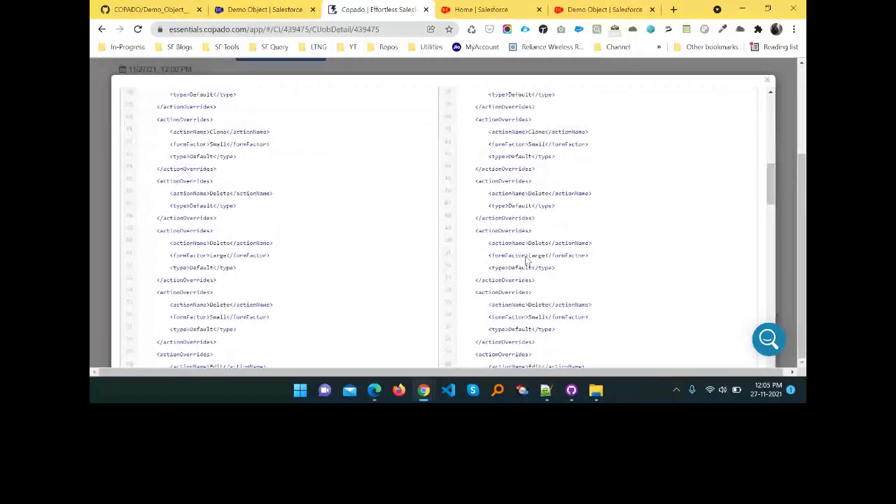
click(768, 83)
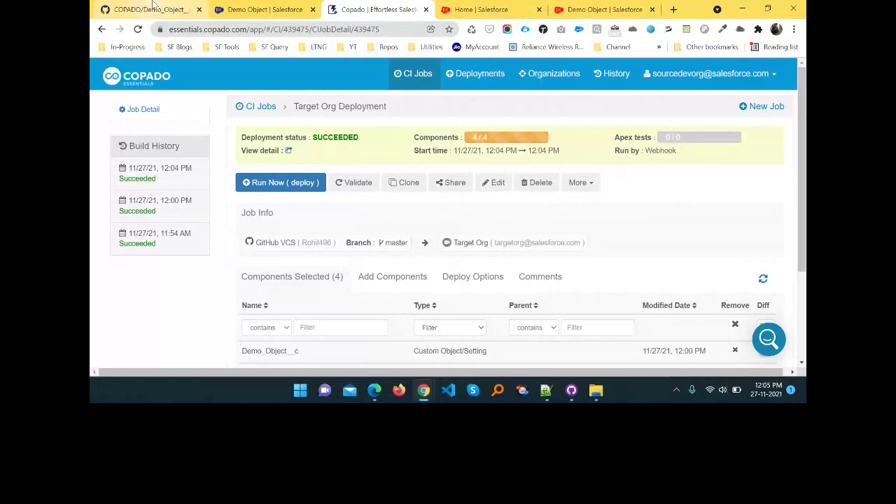
Step: Switch to the target Salesforce org and check Demo Object's Fields & Relationships list for the Thrid Field
click(154, 5)
click(357, 6)
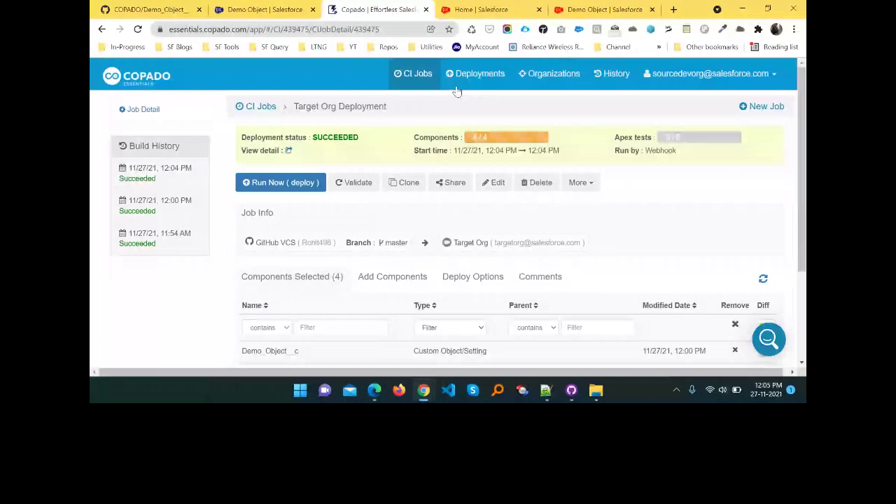
key(ctrl+5)
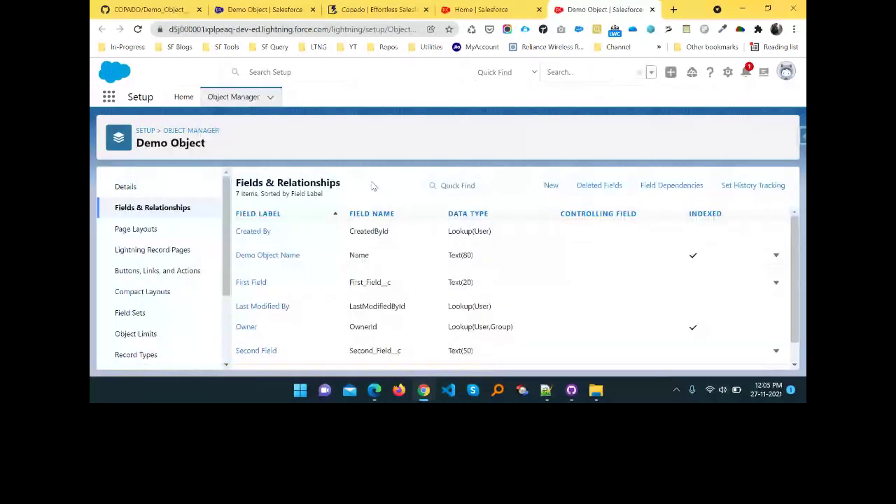
scroll(274, 362, down, 1)
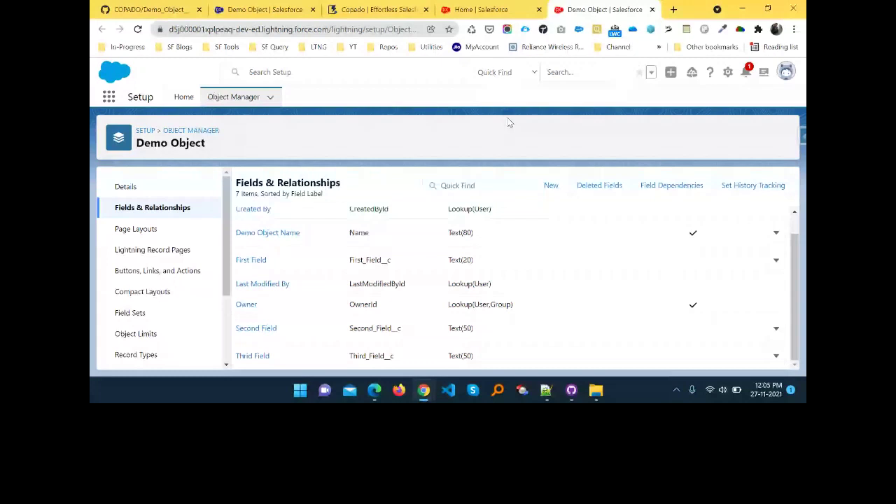
Step: Switch to the Salesforce Deployment using COPADO PDF in Edge and review its slides through to the closing Q & A page
key(alt+Tab)
key(alt+Tab)
key(alt+Tab)
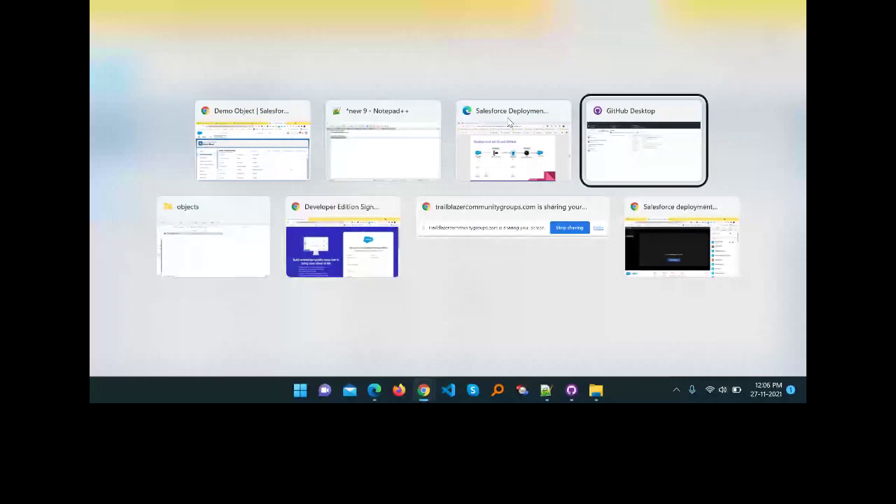
click(509, 122)
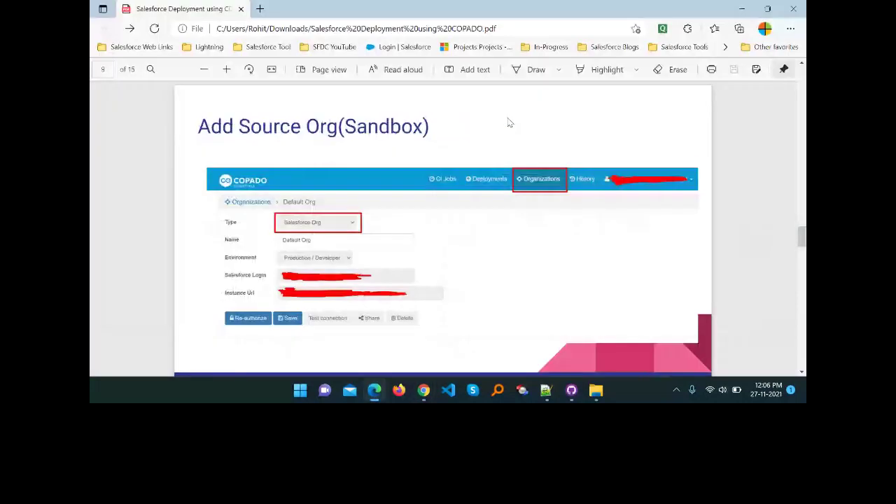
scroll(509, 122, down, 3)
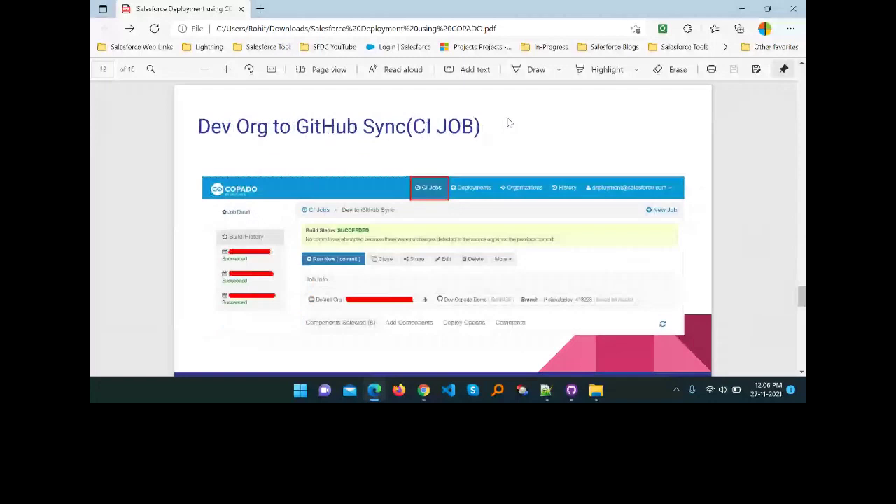
scroll(509, 122, down, 2)
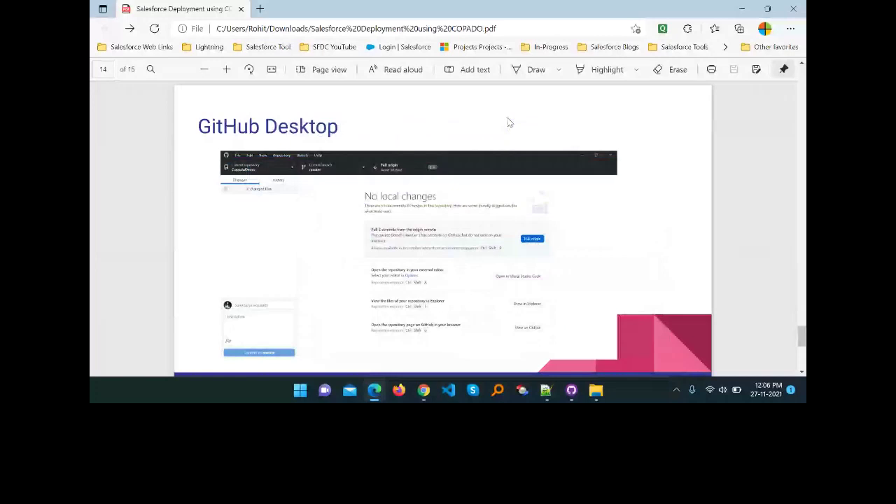
scroll(592, 284, down, 3)
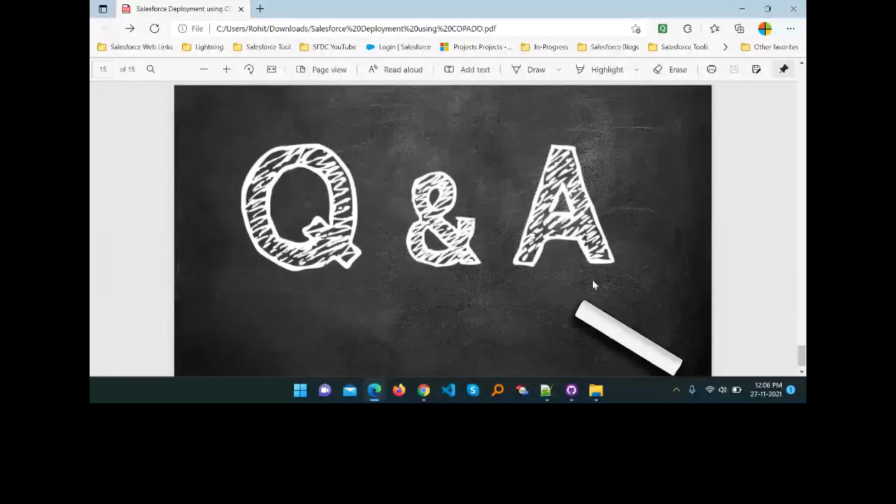